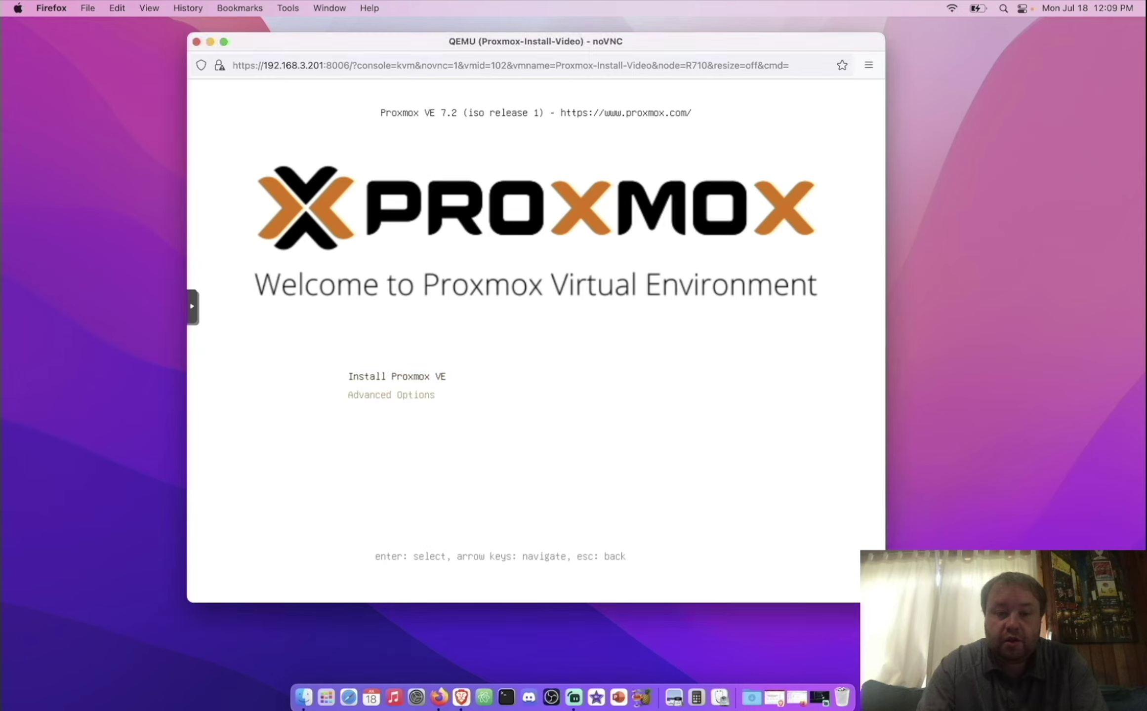
Step: Choose Install Proxmox VE from the boot menu to launch the graphical installer
key(Up)
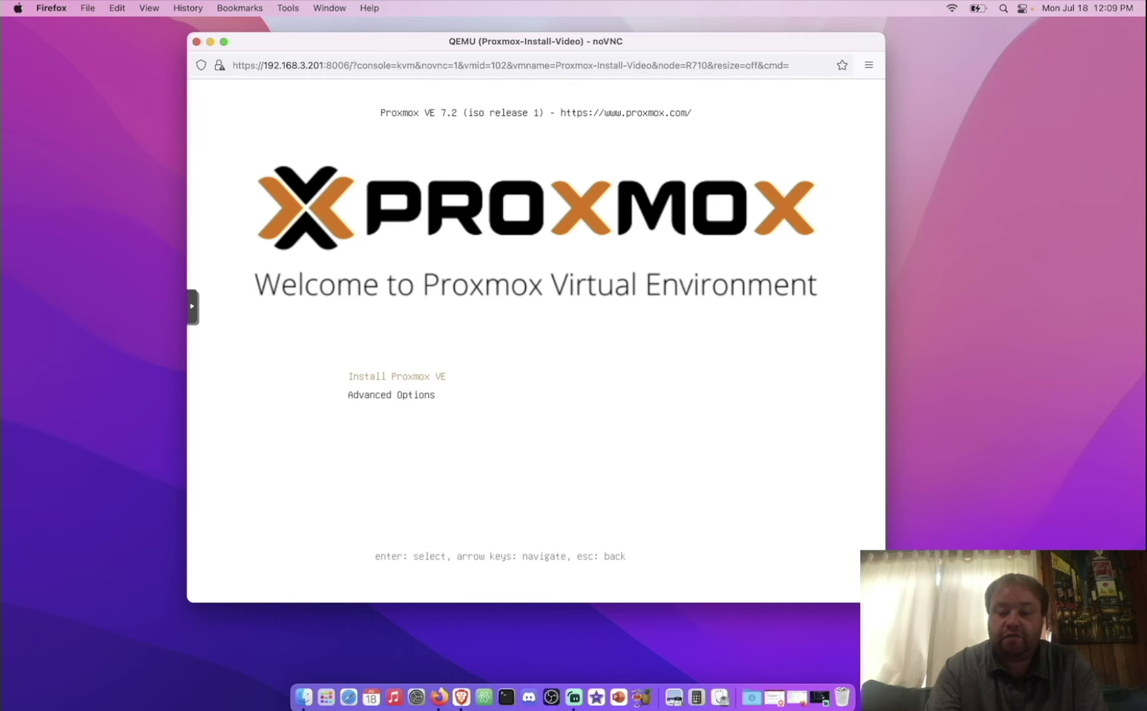
key(Return)
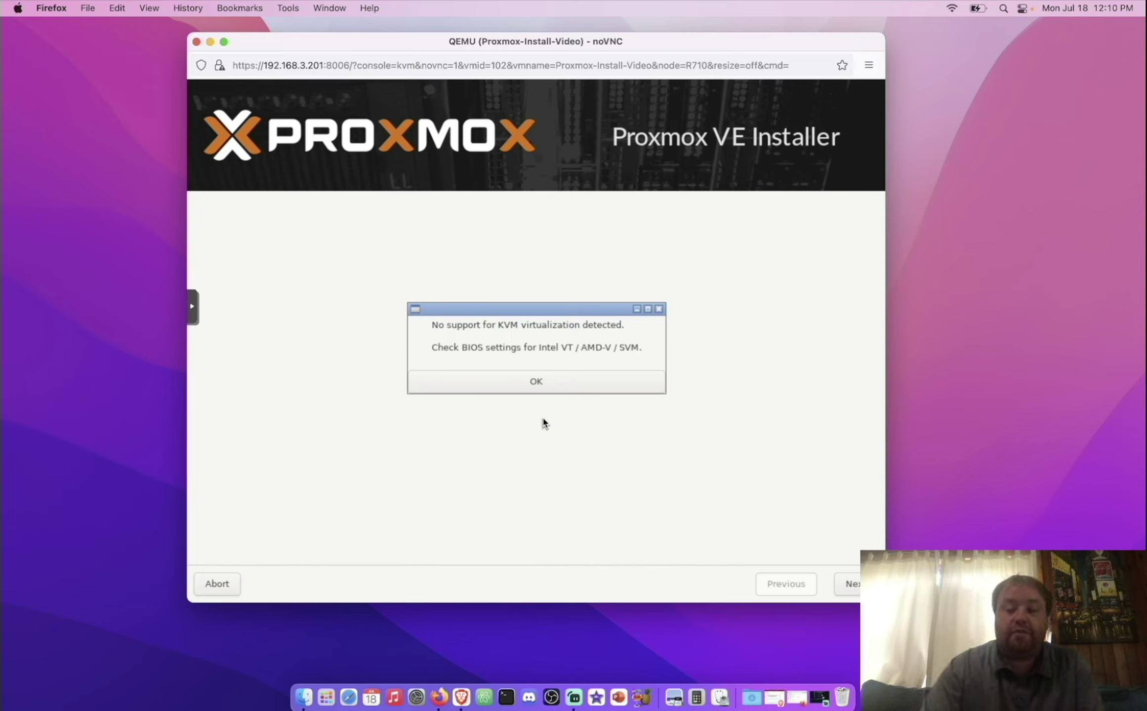
Step: Dismiss the no-KVM-support warning and accept the Proxmox VE EULA
click(536, 384)
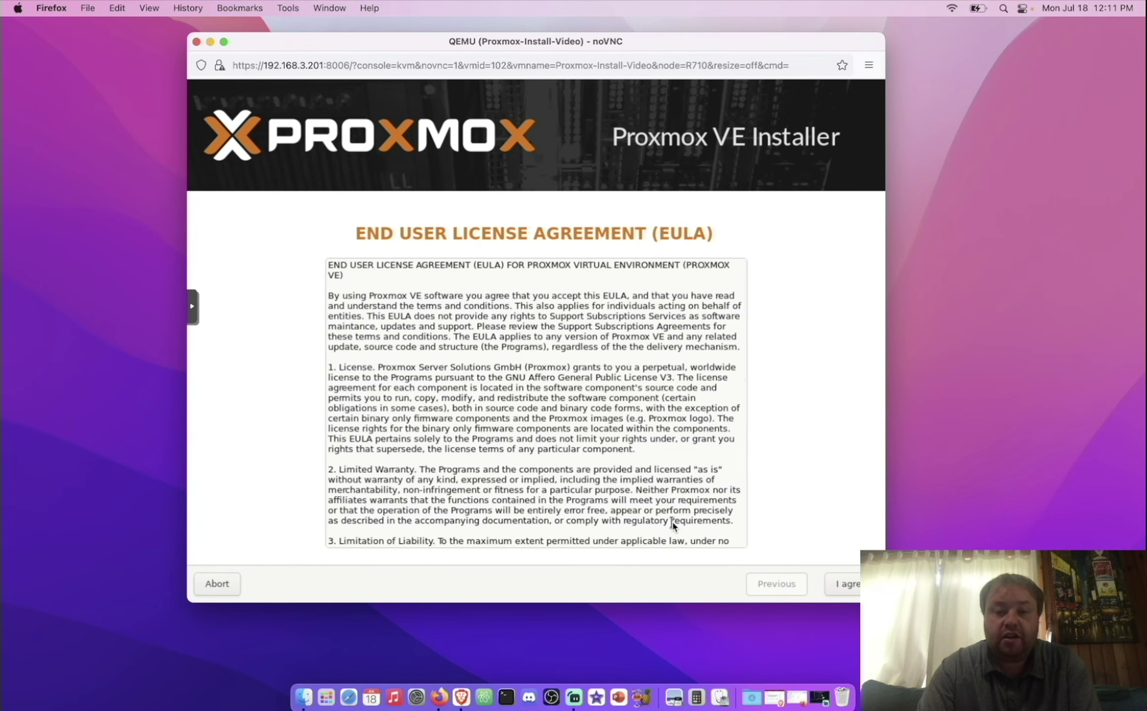
scroll(673, 525, down, 6)
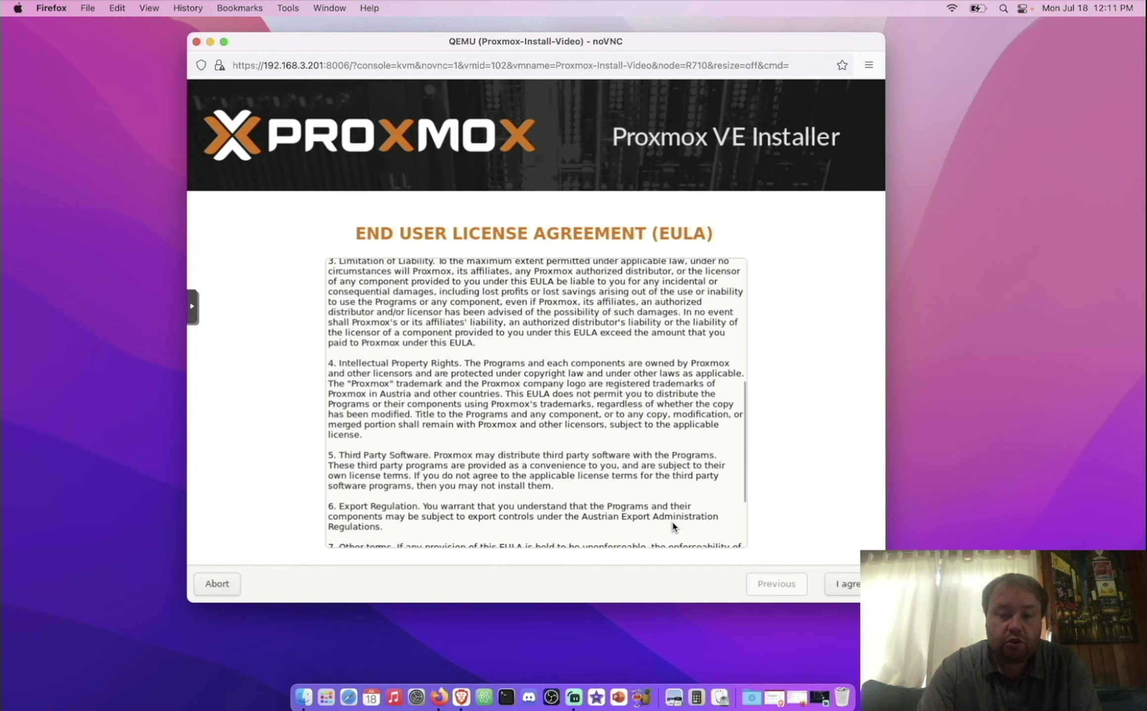
scroll(673, 527, down, 4)
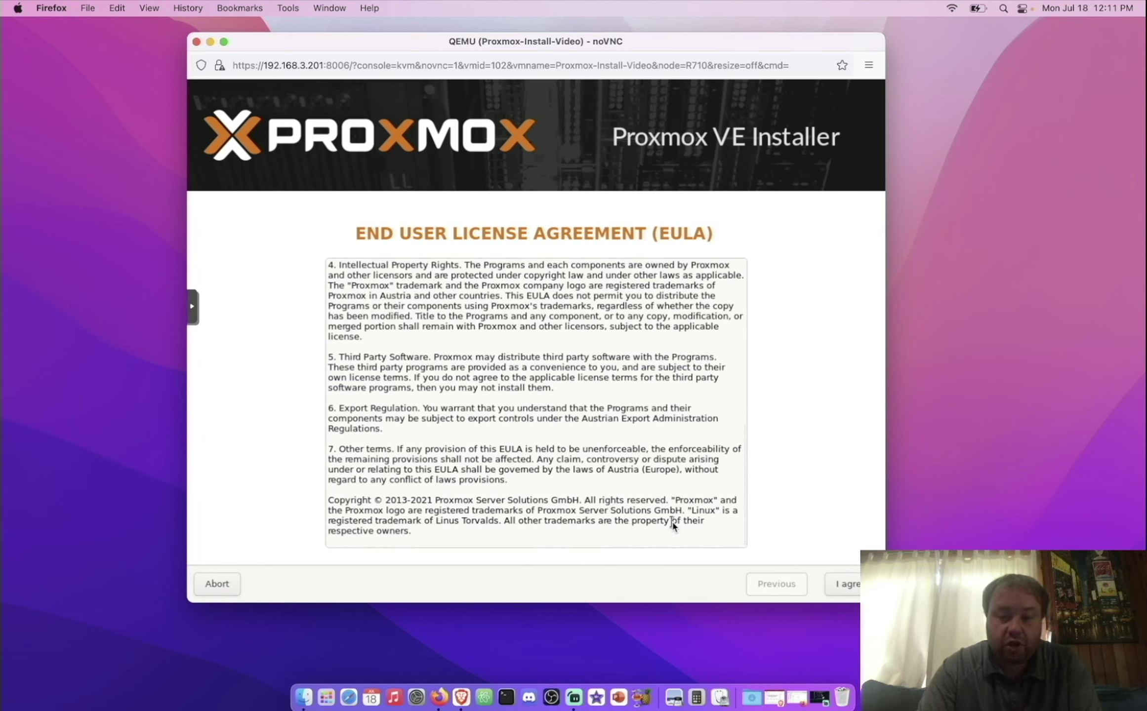
click(850, 598)
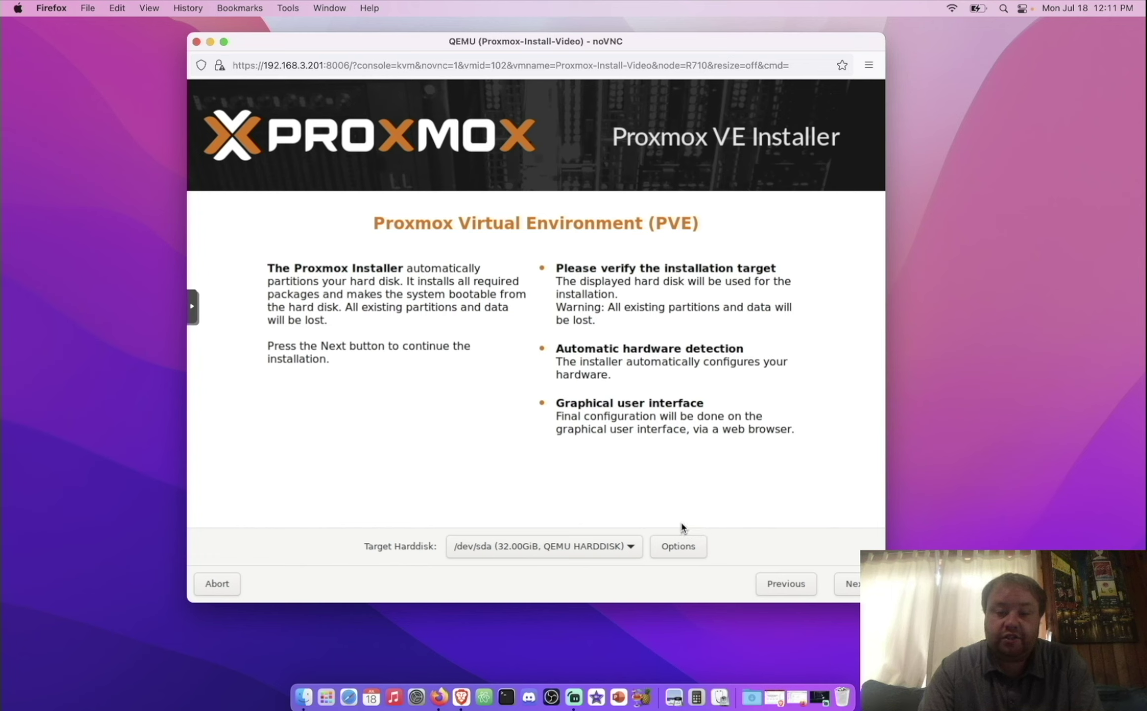
click(676, 553)
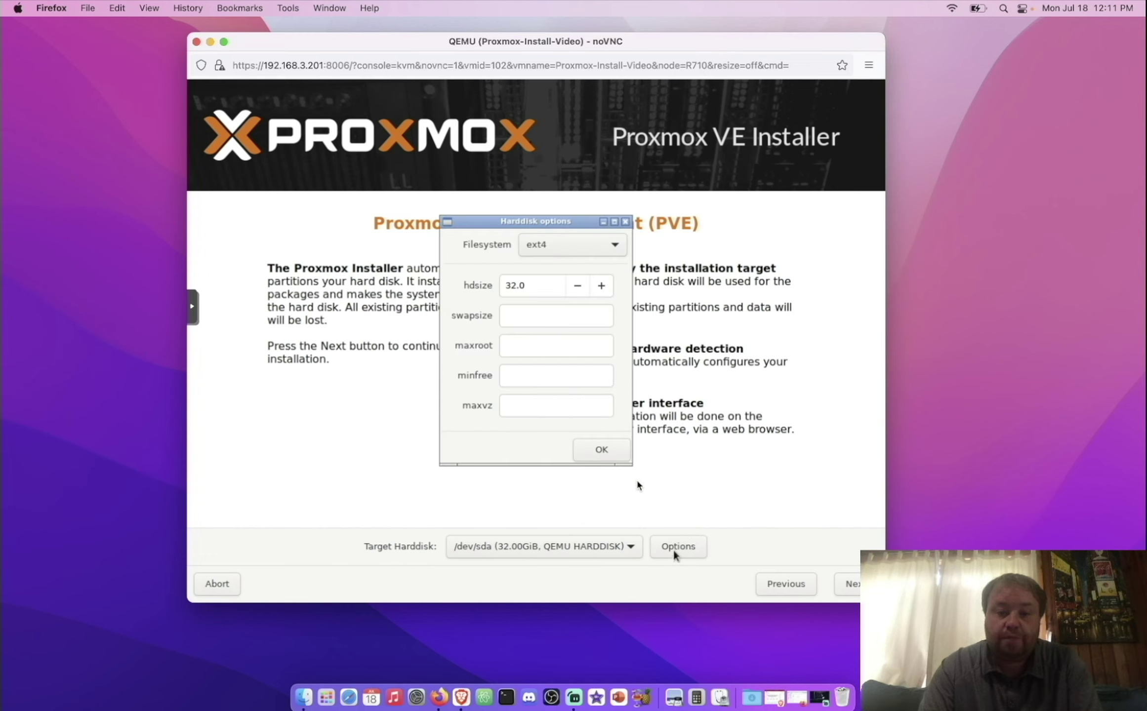
click(615, 246)
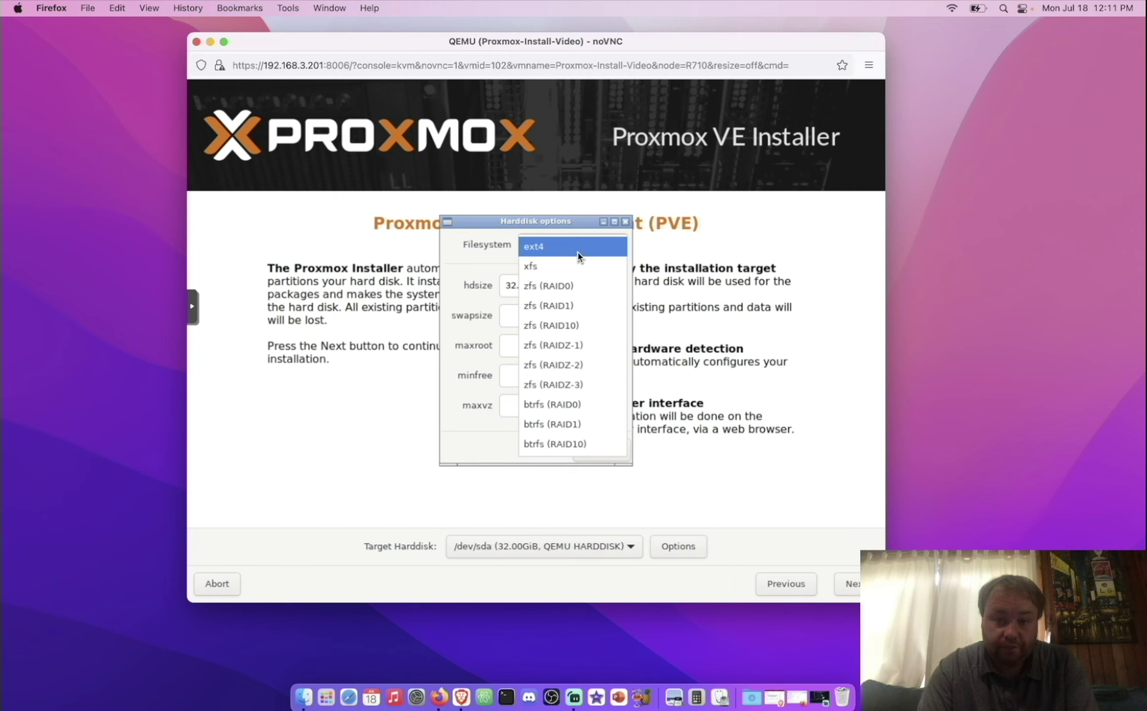
click(662, 476)
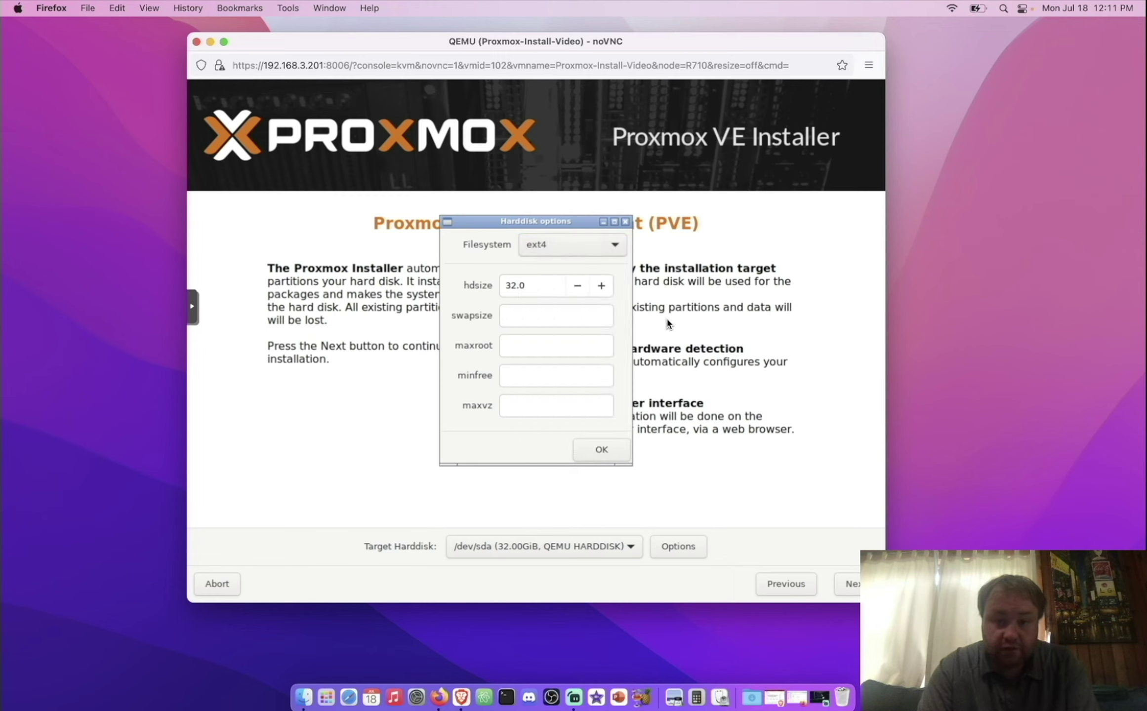
click(625, 221)
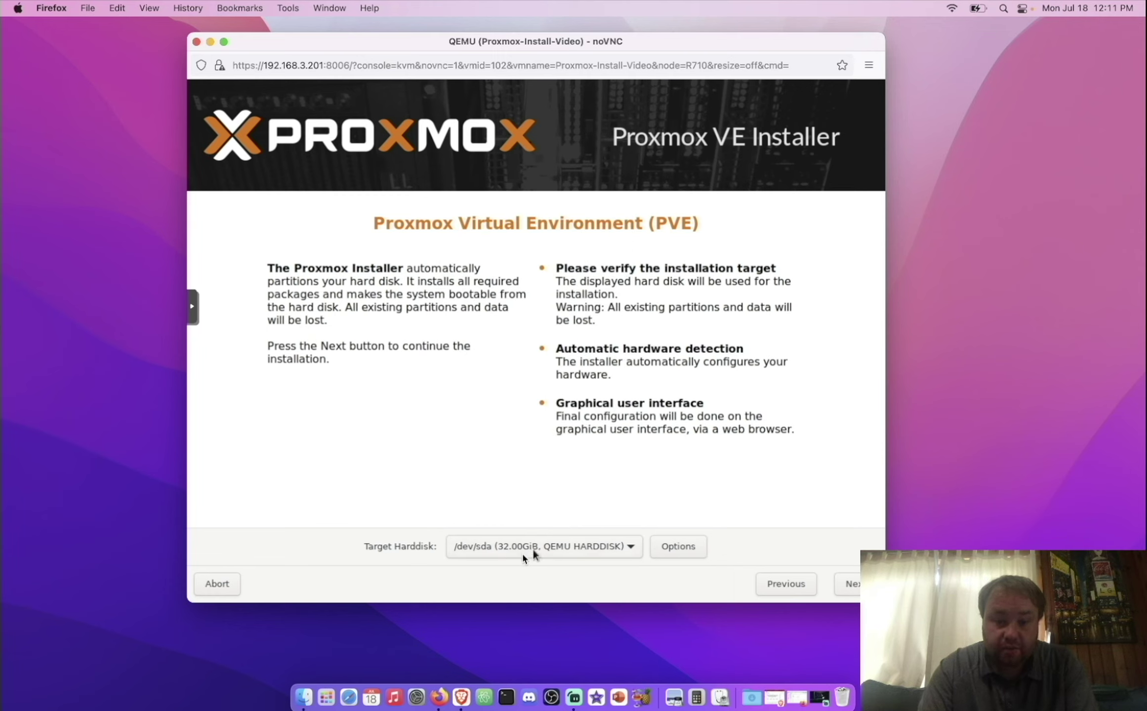
click(598, 552)
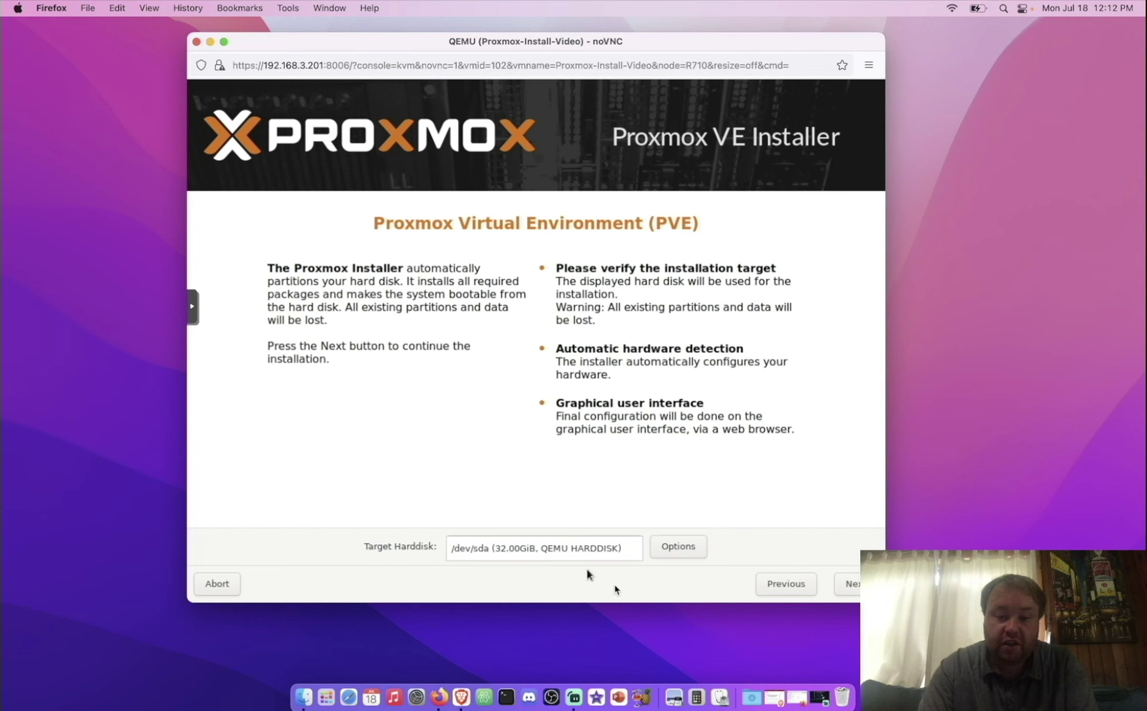
click(742, 562)
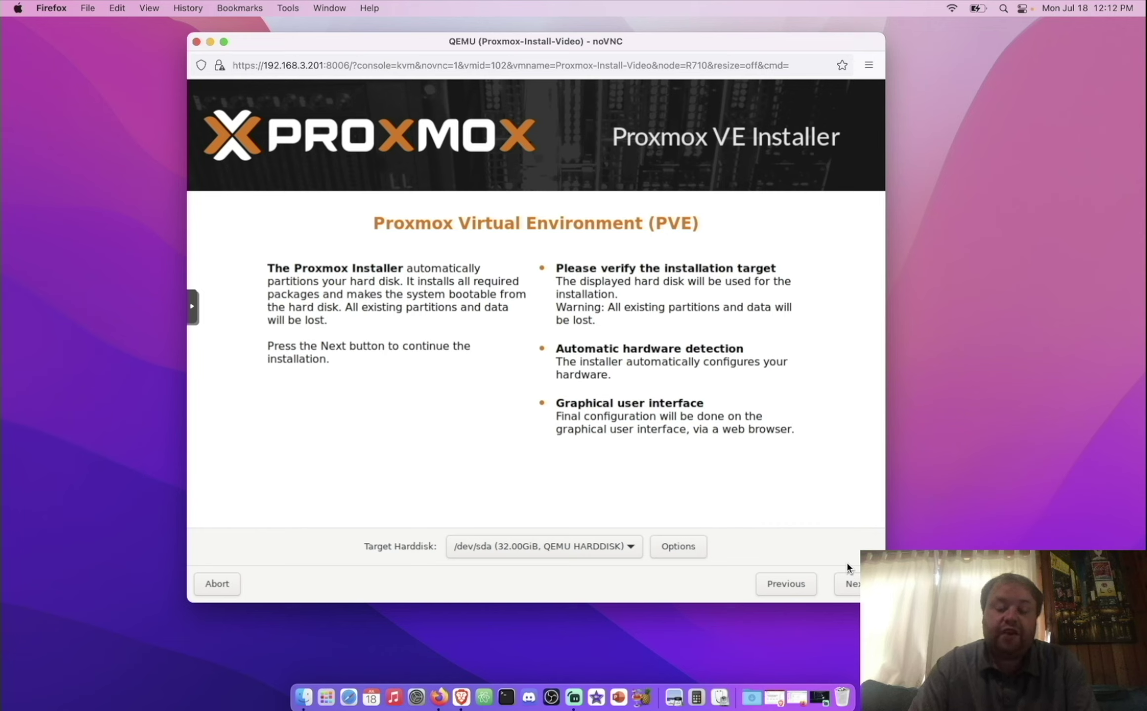
Step: Set the time zone to America/New_York, then enter the root password
click(856, 587)
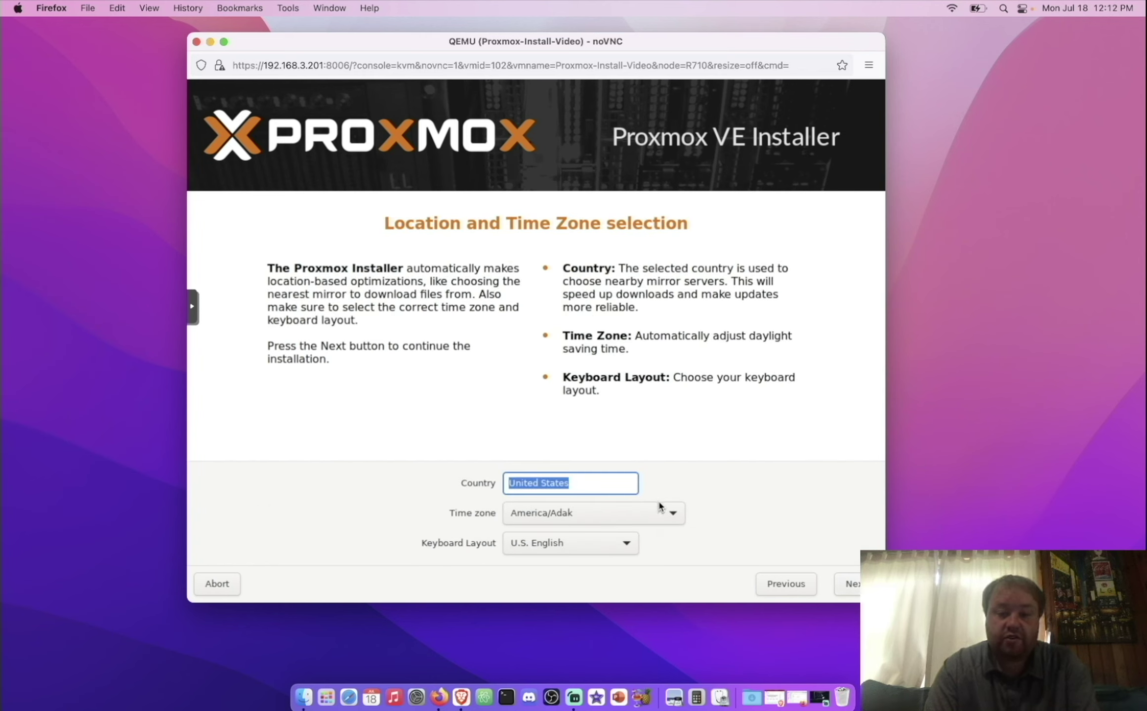
click(670, 516)
scroll(667, 519, down, 1)
scroll(669, 518, down, 8)
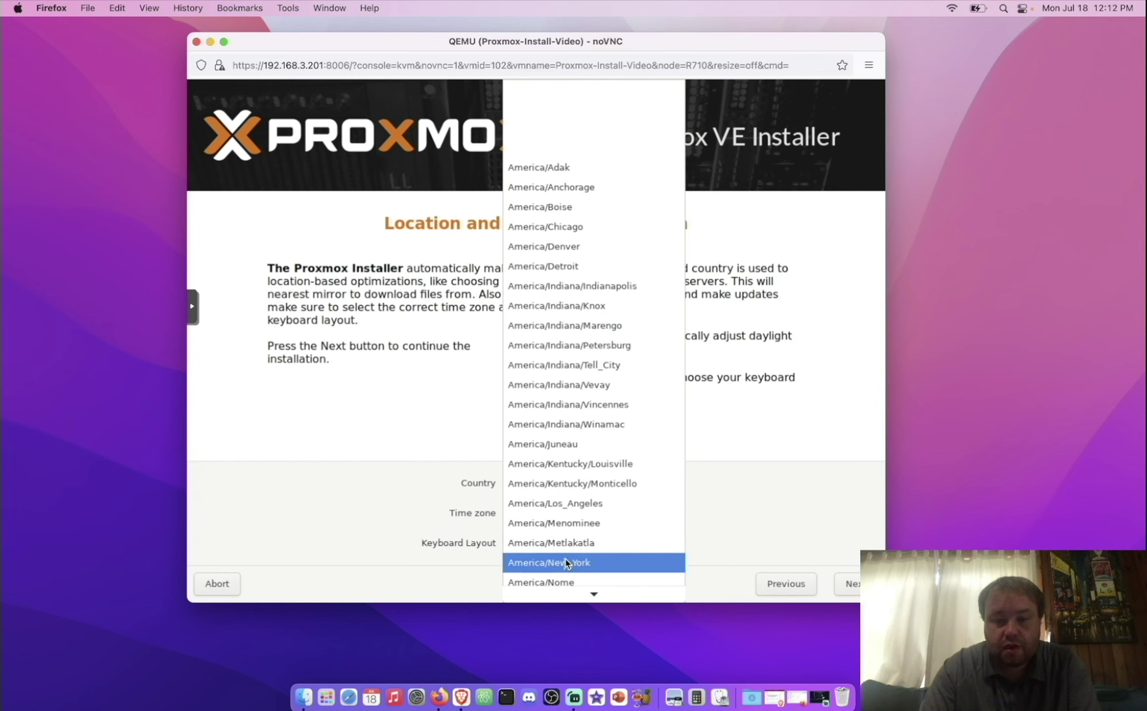
click(567, 564)
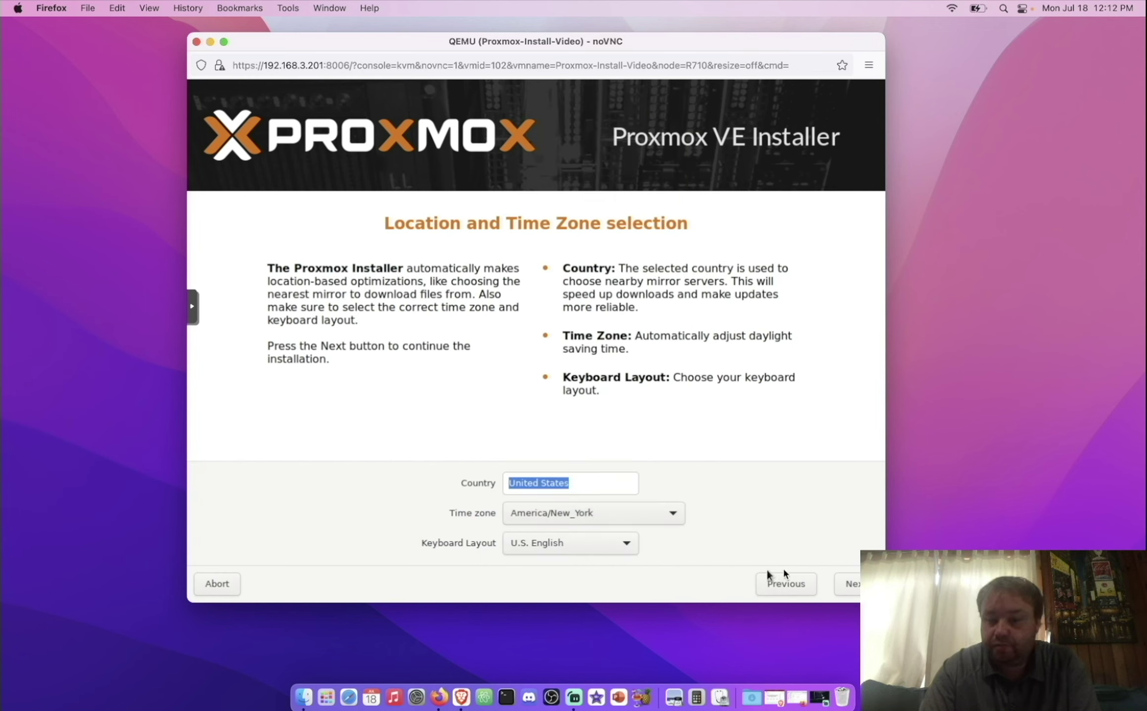
click(848, 584)
text(••••••)
Step: Confirm the root password and change the admin e-mail's domain ending to 'com'
key(Tab)
text(••••••)
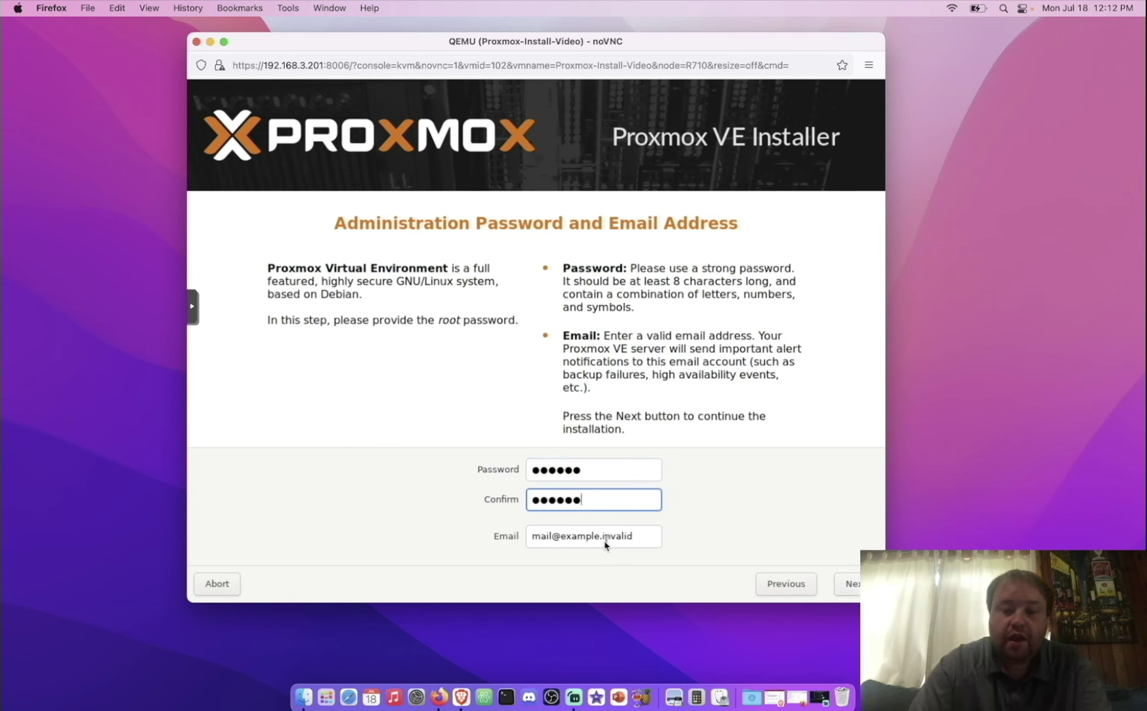
drag(601, 542, 664, 544)
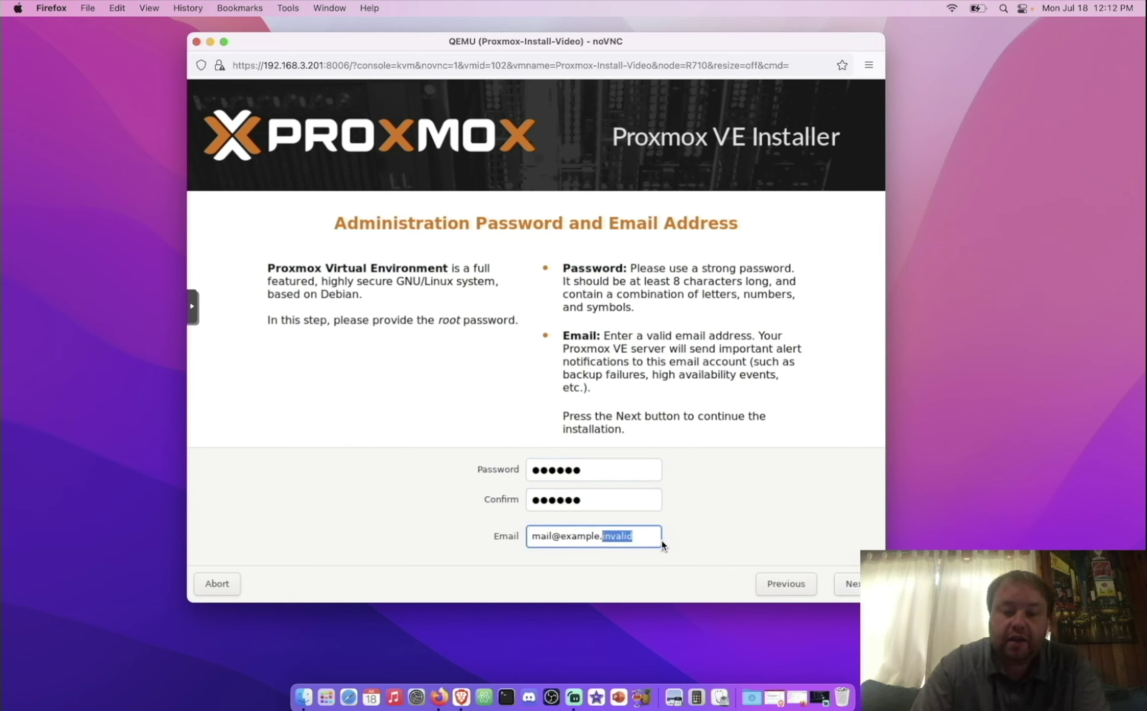
text(c)
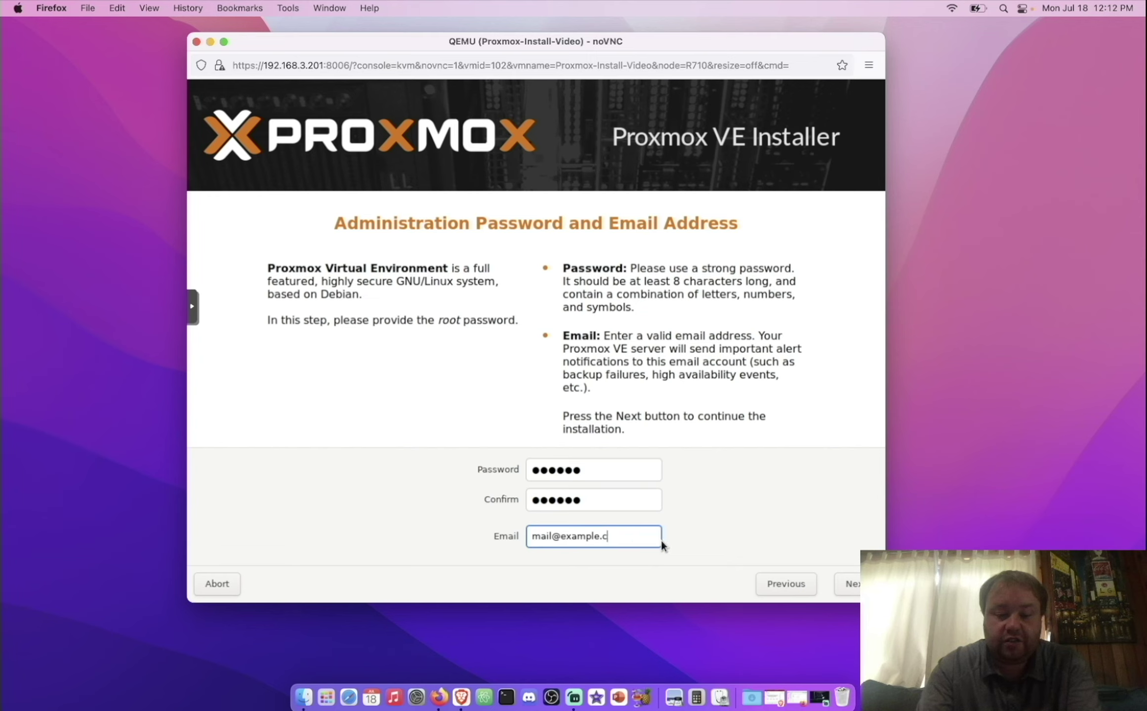
text(om)
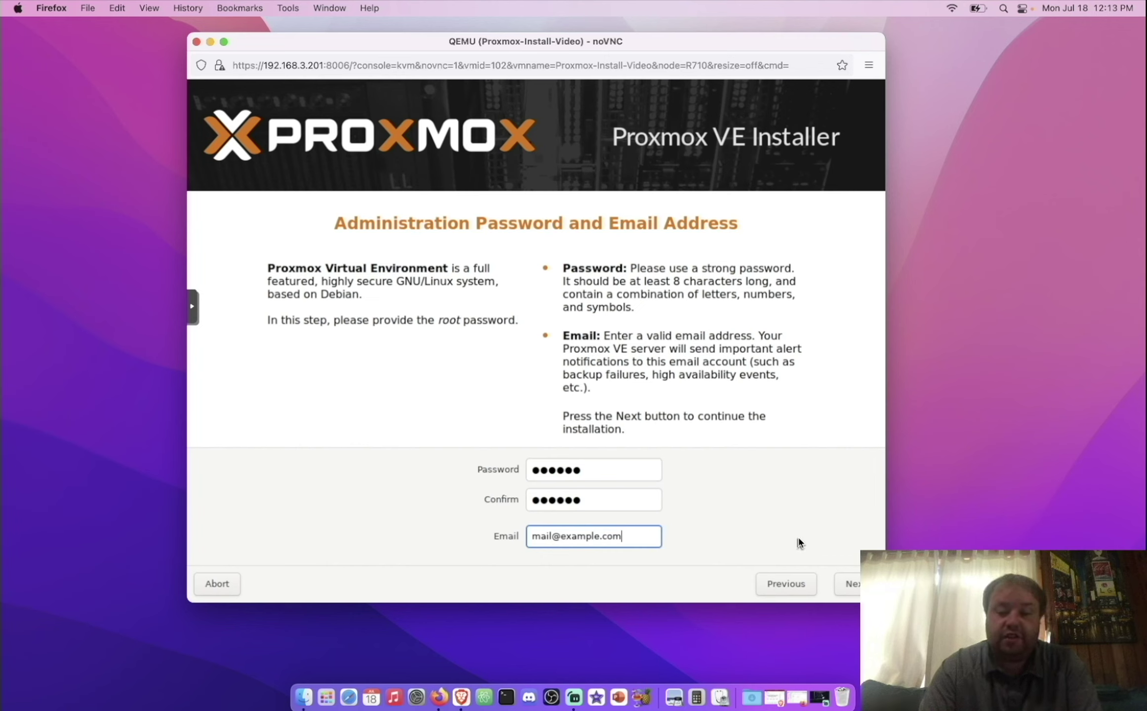
click(855, 589)
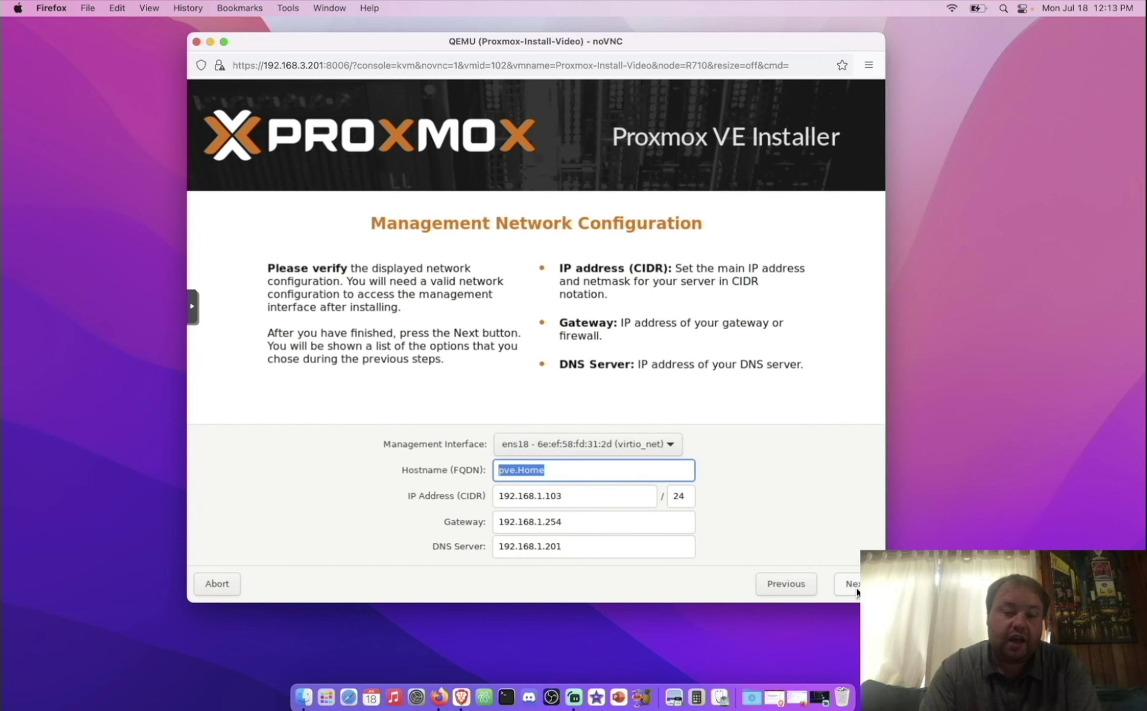
Step: Keep hostname pve.home and edit the management IP to 192.168.1.203/24
click(514, 474)
click(514, 474)
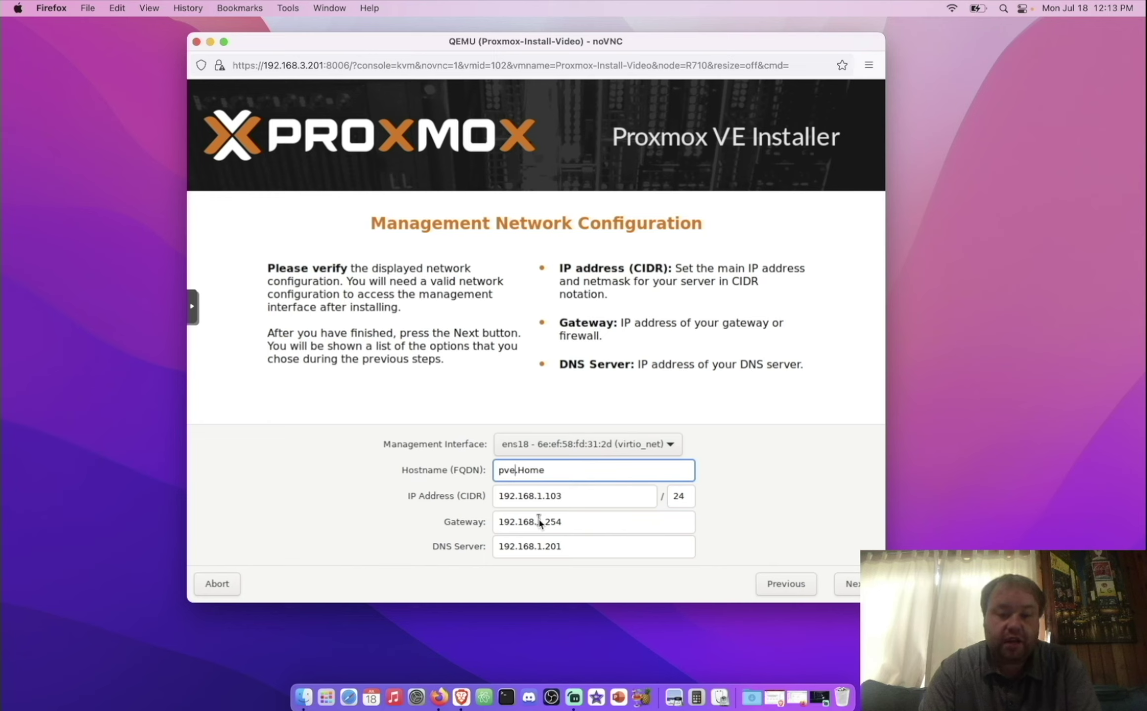
click(551, 496)
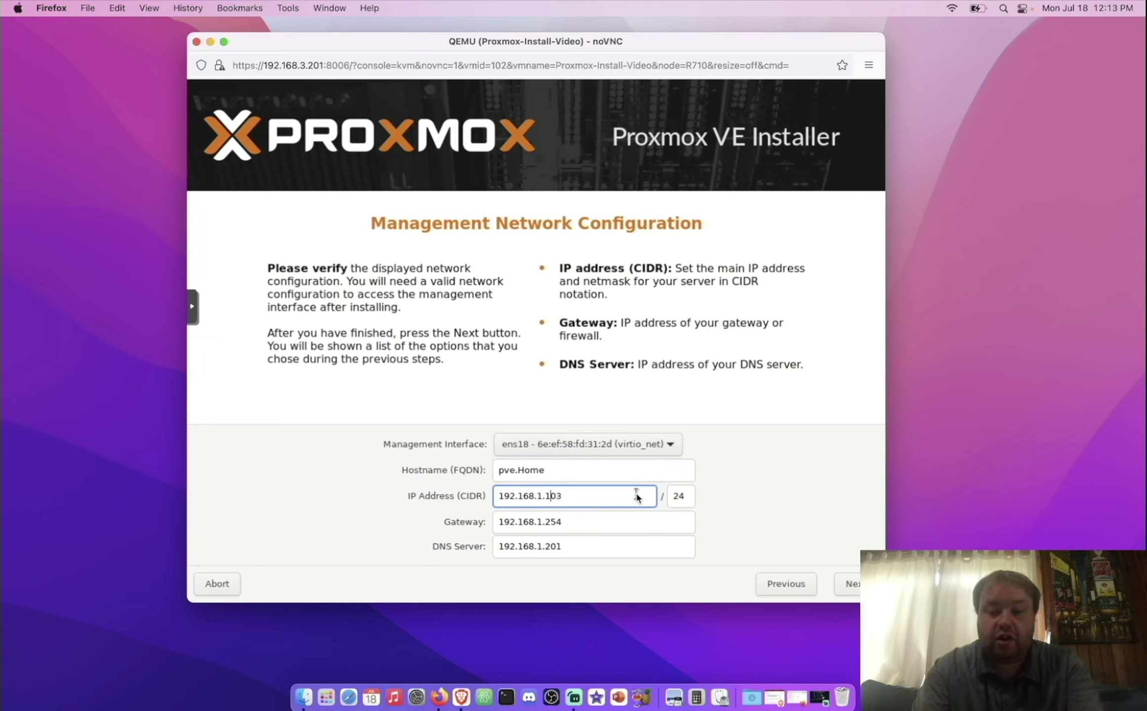
key(BackSpace)
text(2)
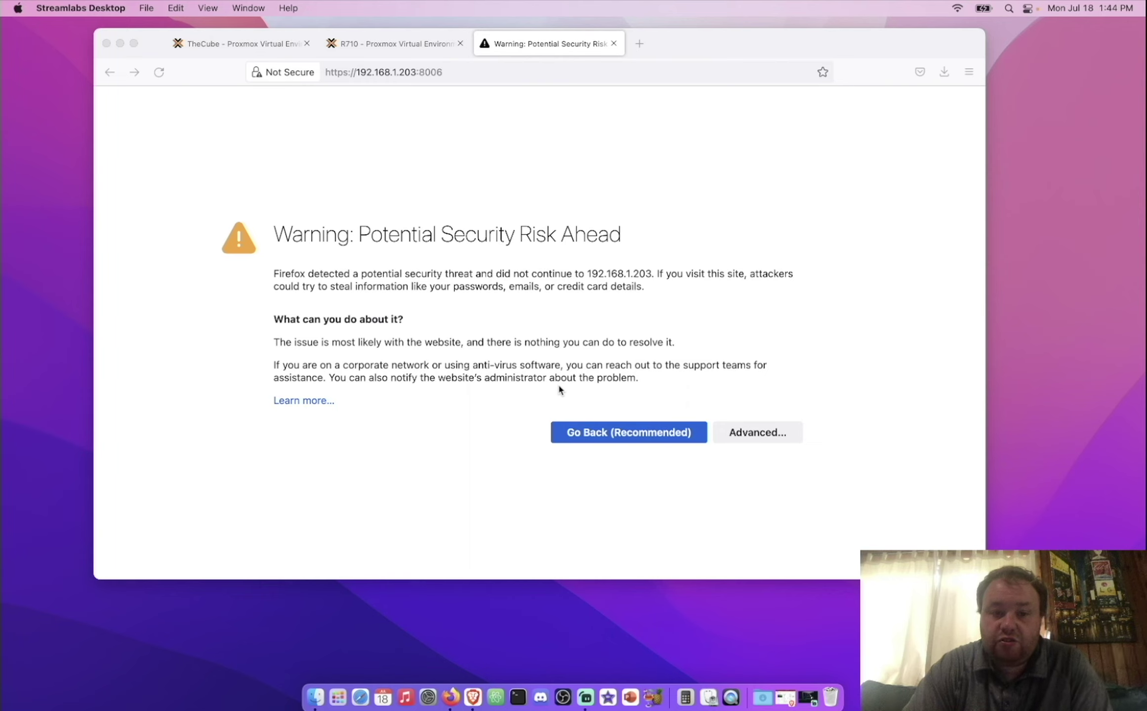
Step: Accept Firefox's certificate risk for the Proxmox host at 192.168.1.203:8006
click(741, 439)
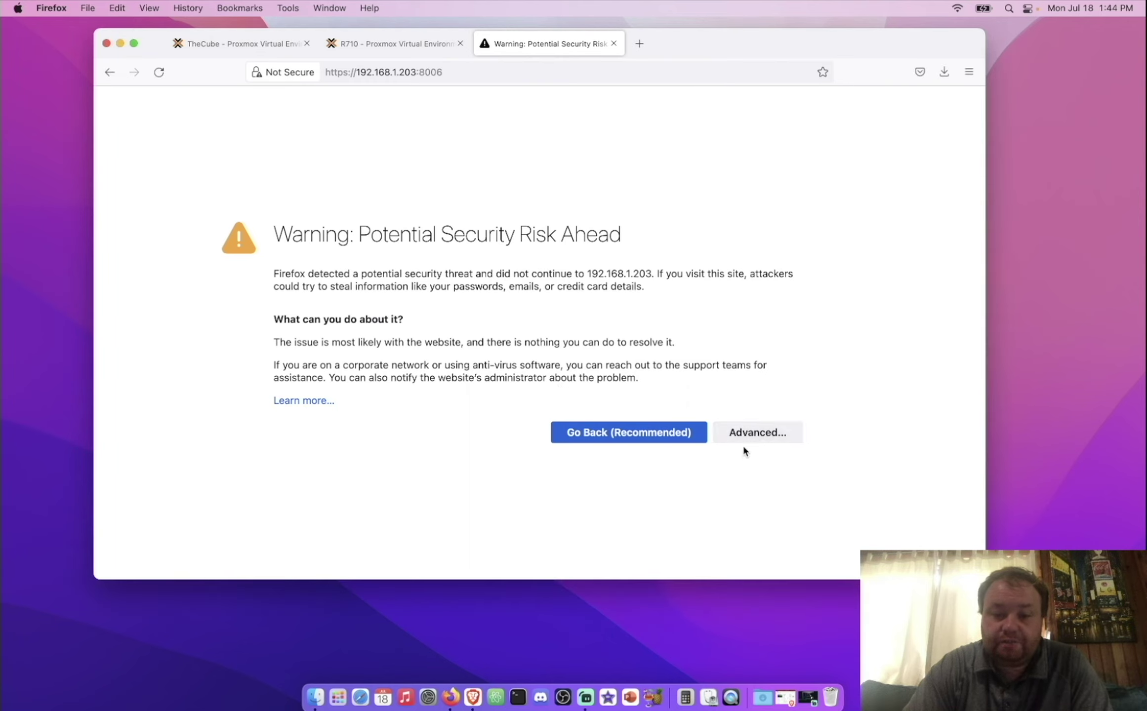
click(748, 436)
scroll(613, 444, down, 3)
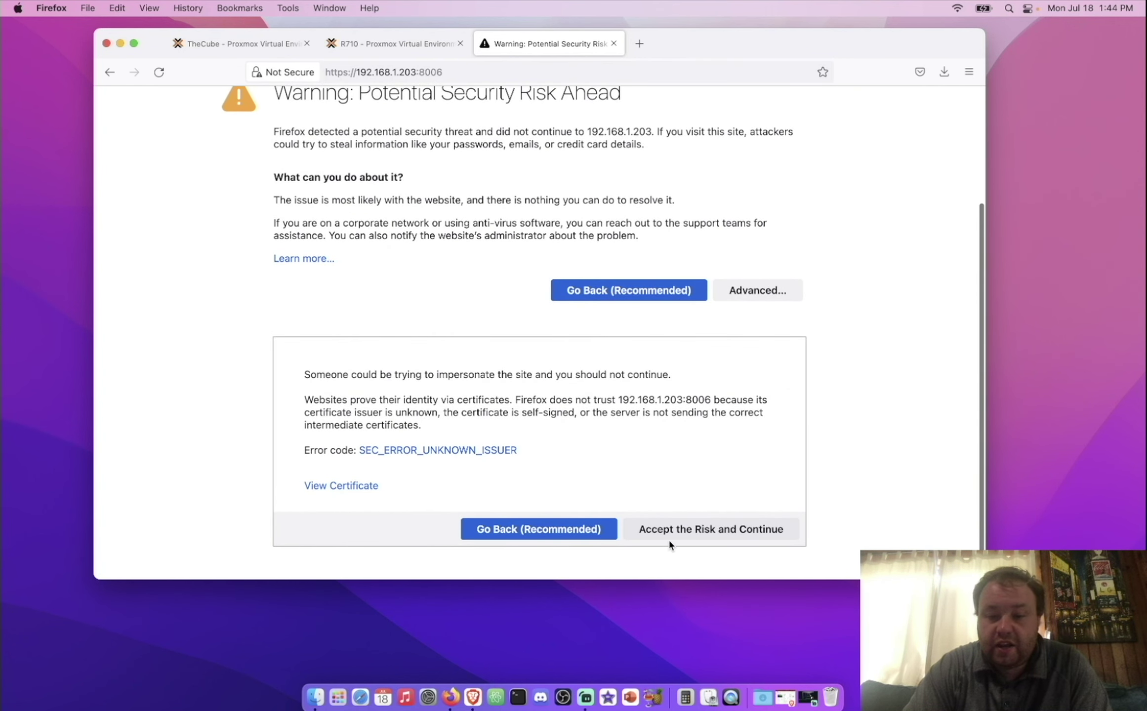
click(696, 534)
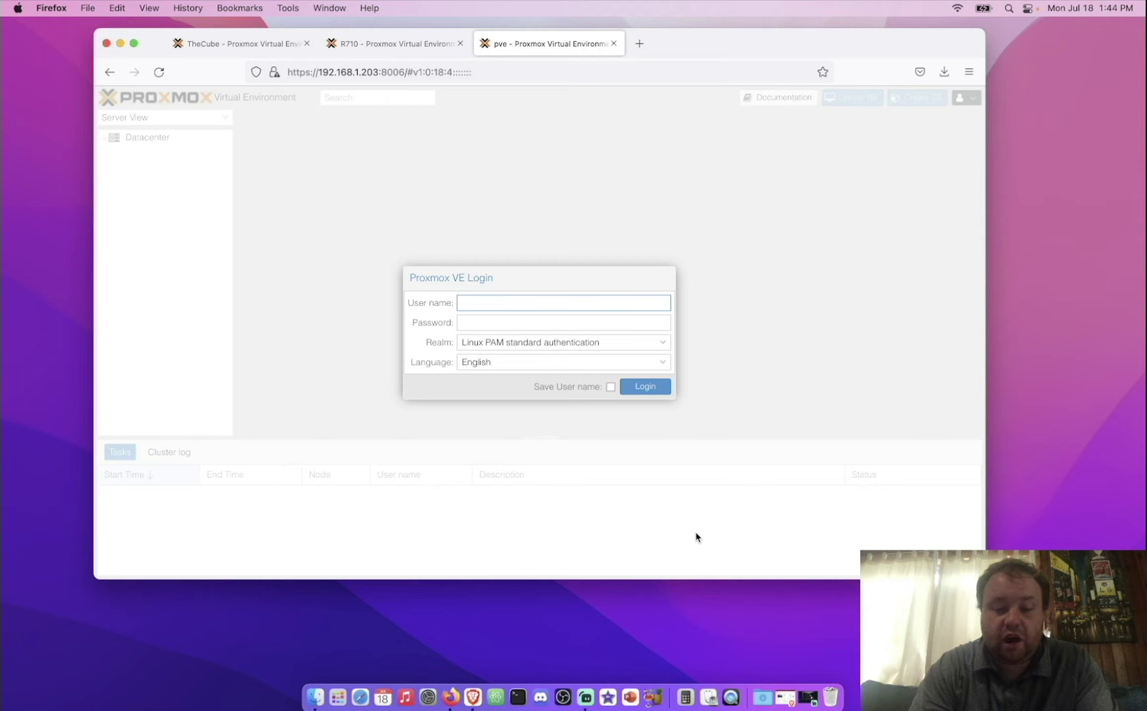
Step: Log in to the Proxmox VE web interface as root
text(root)
key(Tab)
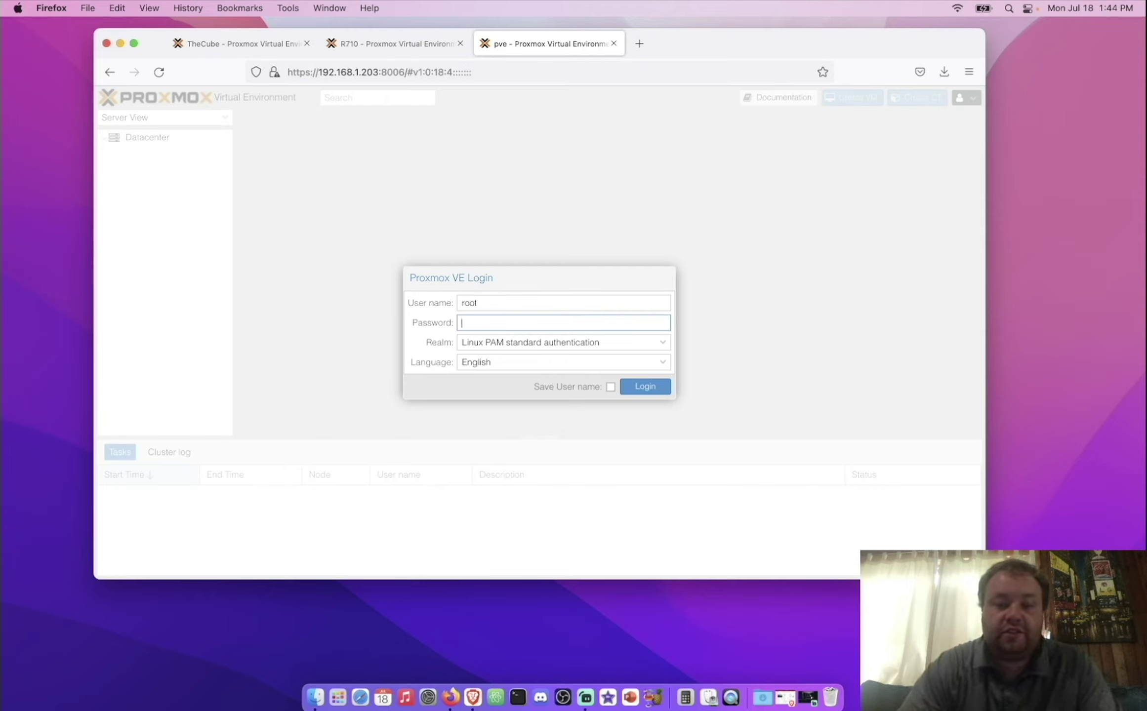
text(••••••)
key(Return)
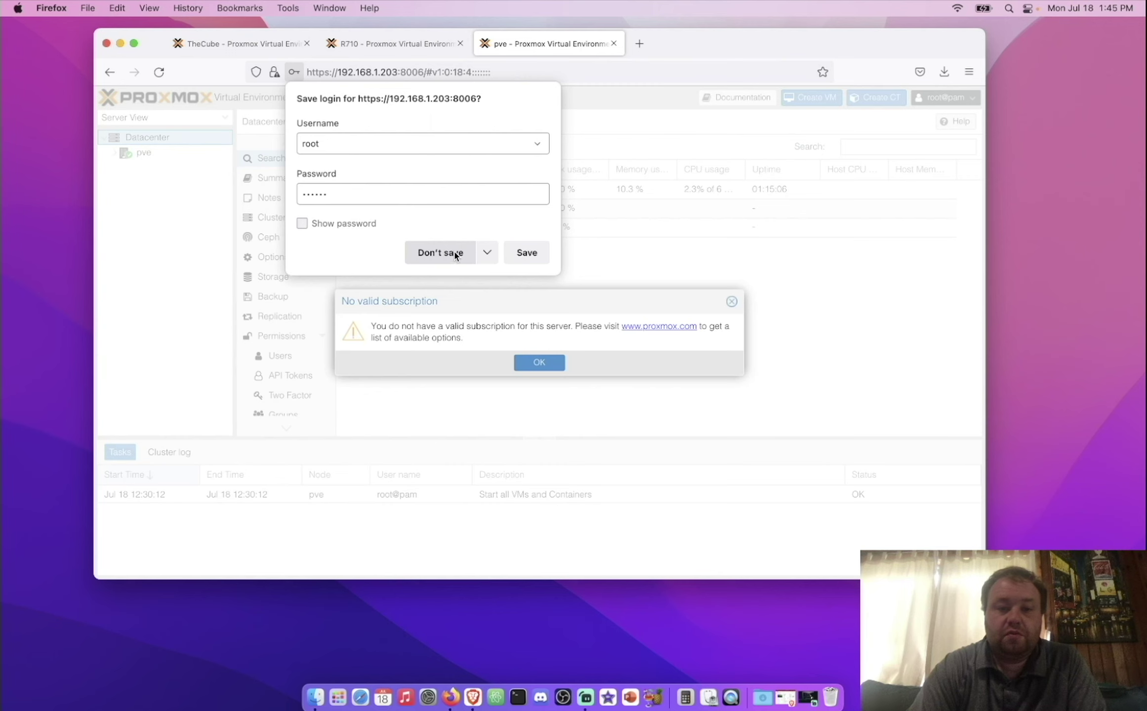
Step: Never save the login, dismiss the subscription notice, and collapse the task log panel
click(488, 252)
click(467, 278)
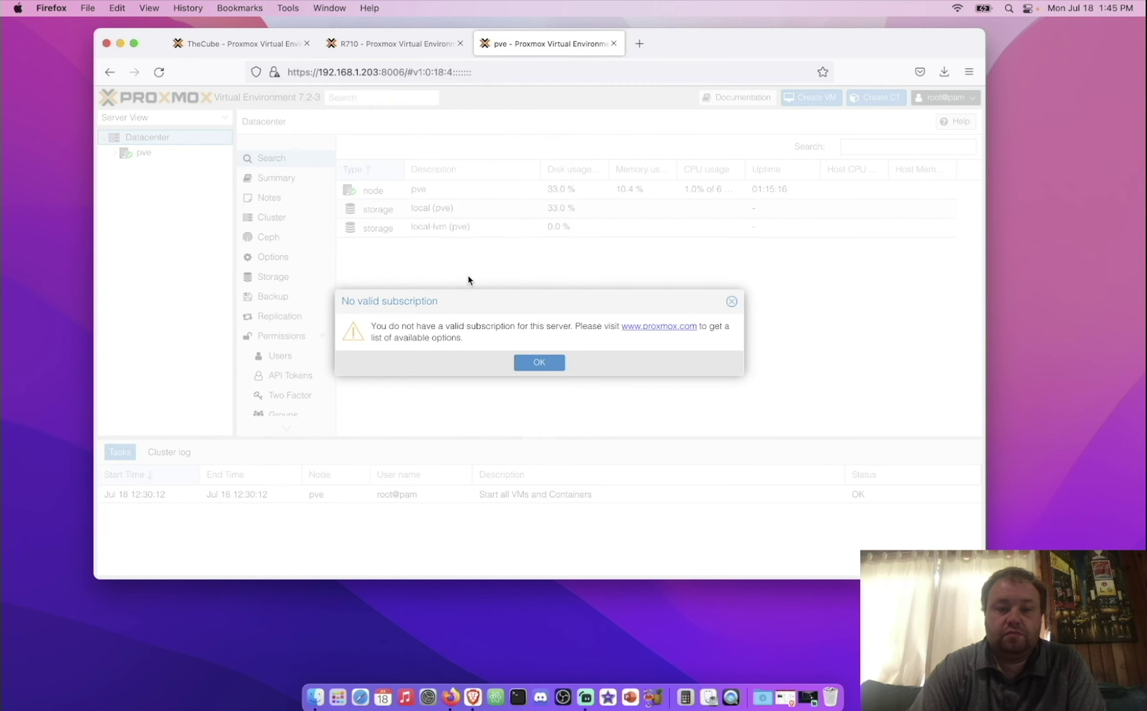
click(555, 366)
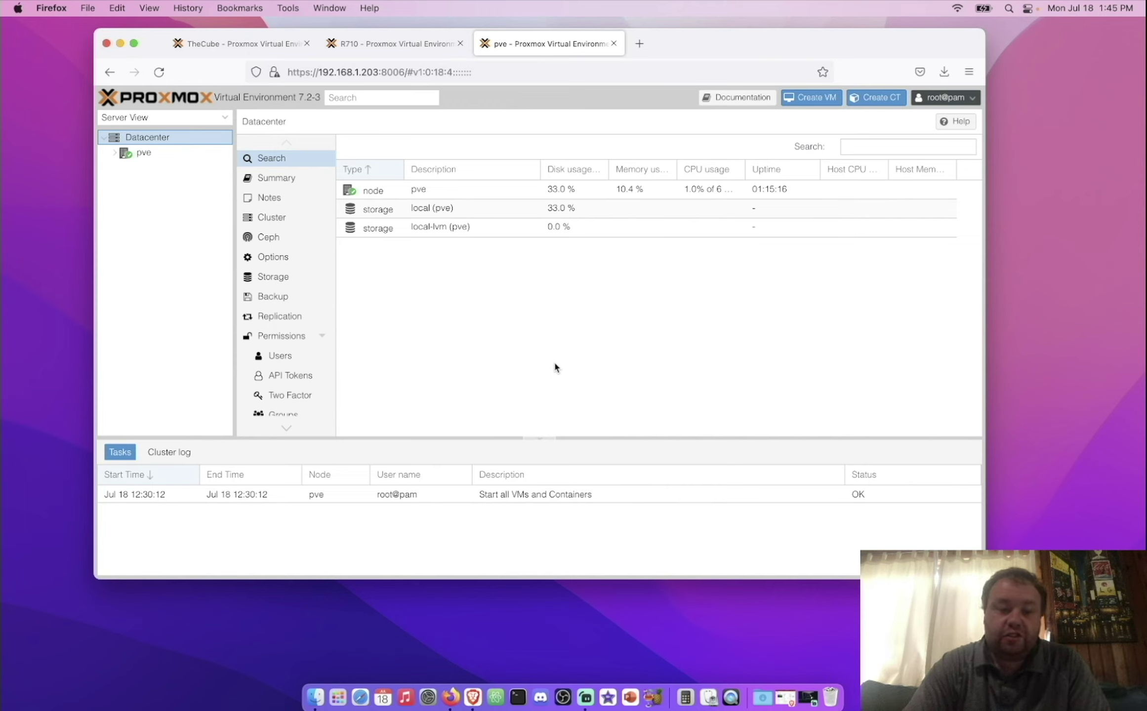
click(545, 438)
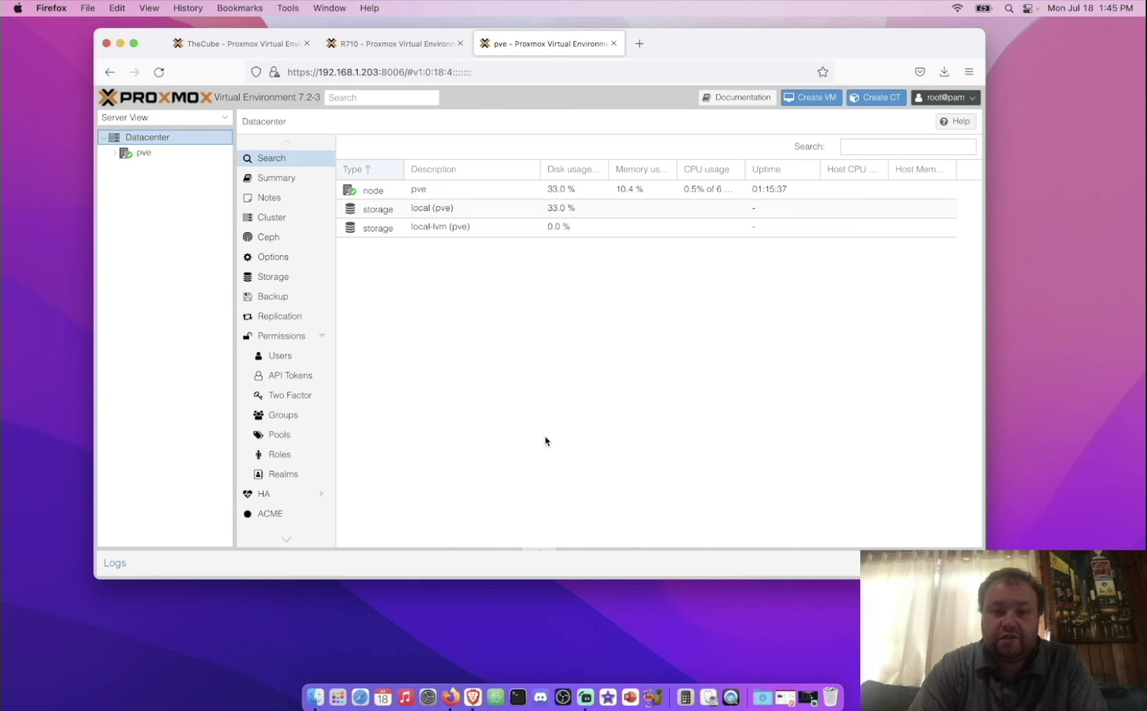
click(144, 152)
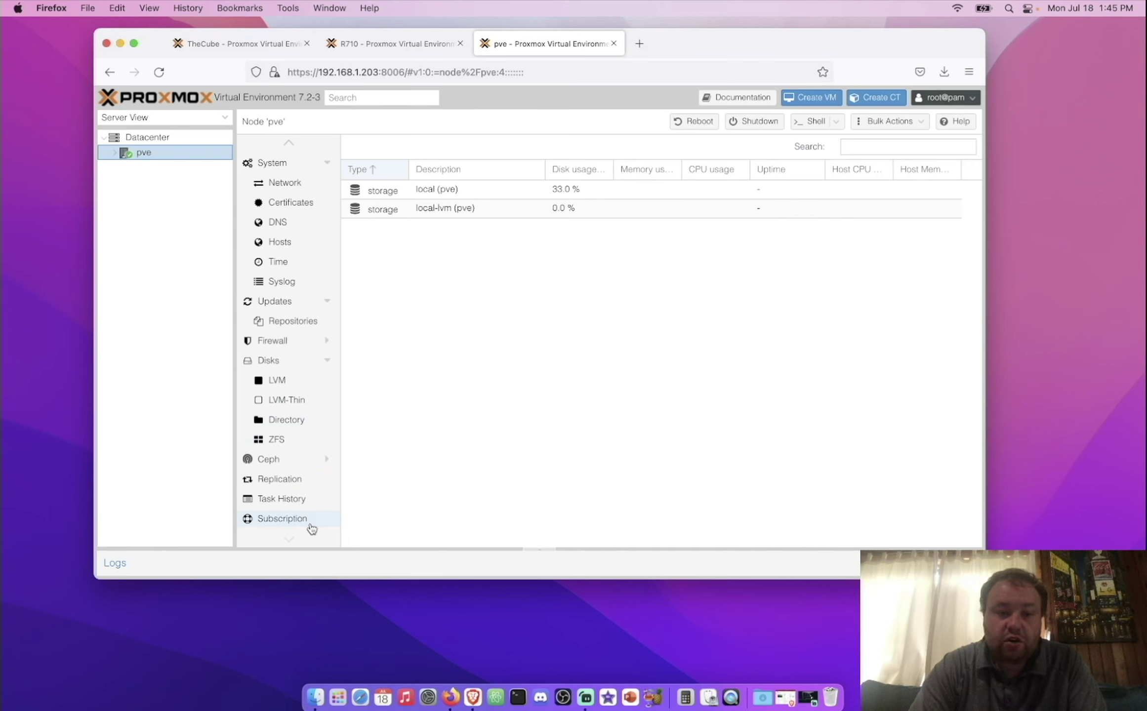
Step: Disable the pve-enterprise repository in node pve's repositories
click(281, 320)
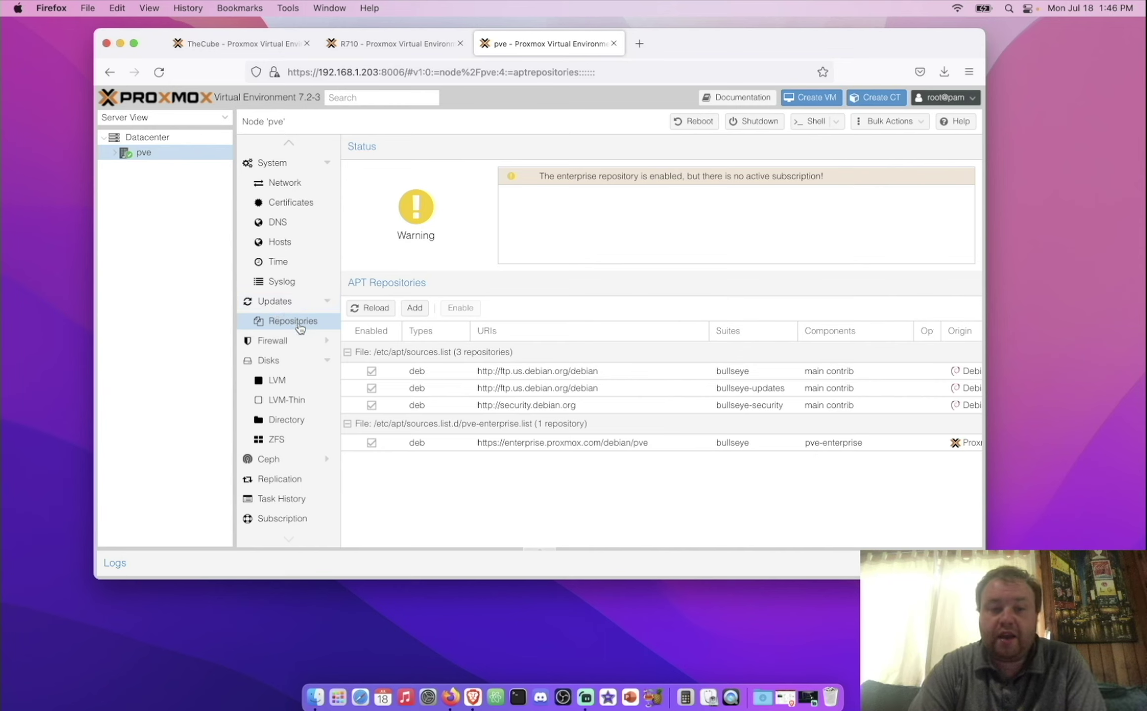
click(460, 447)
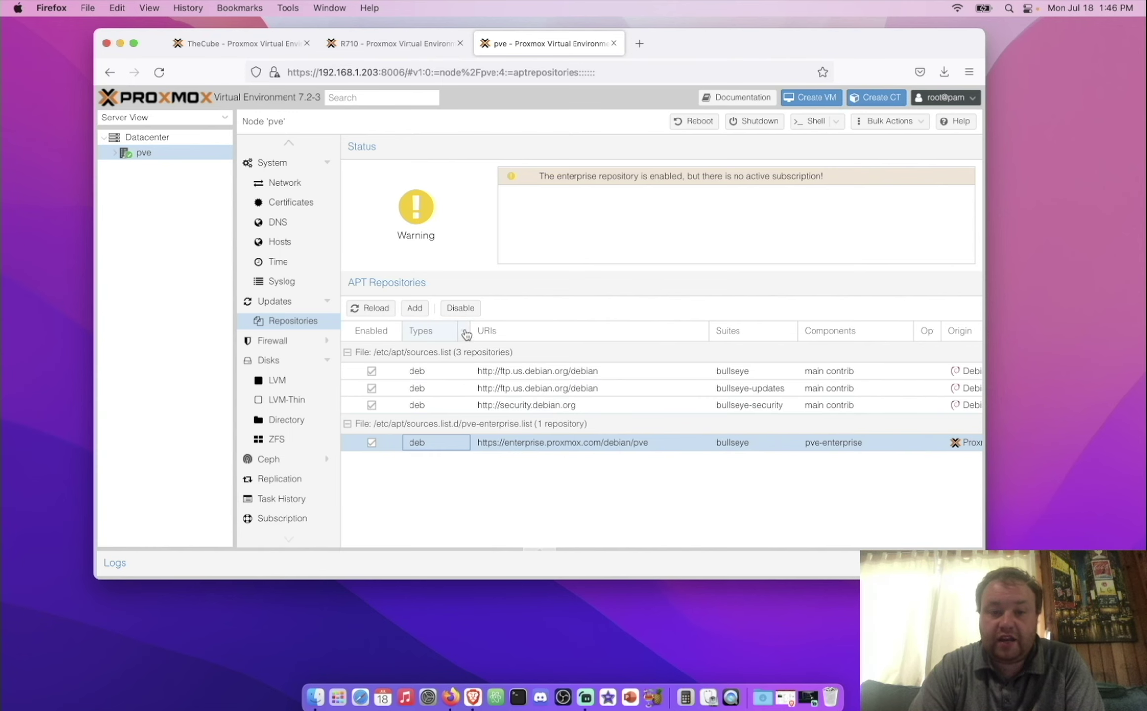
click(461, 308)
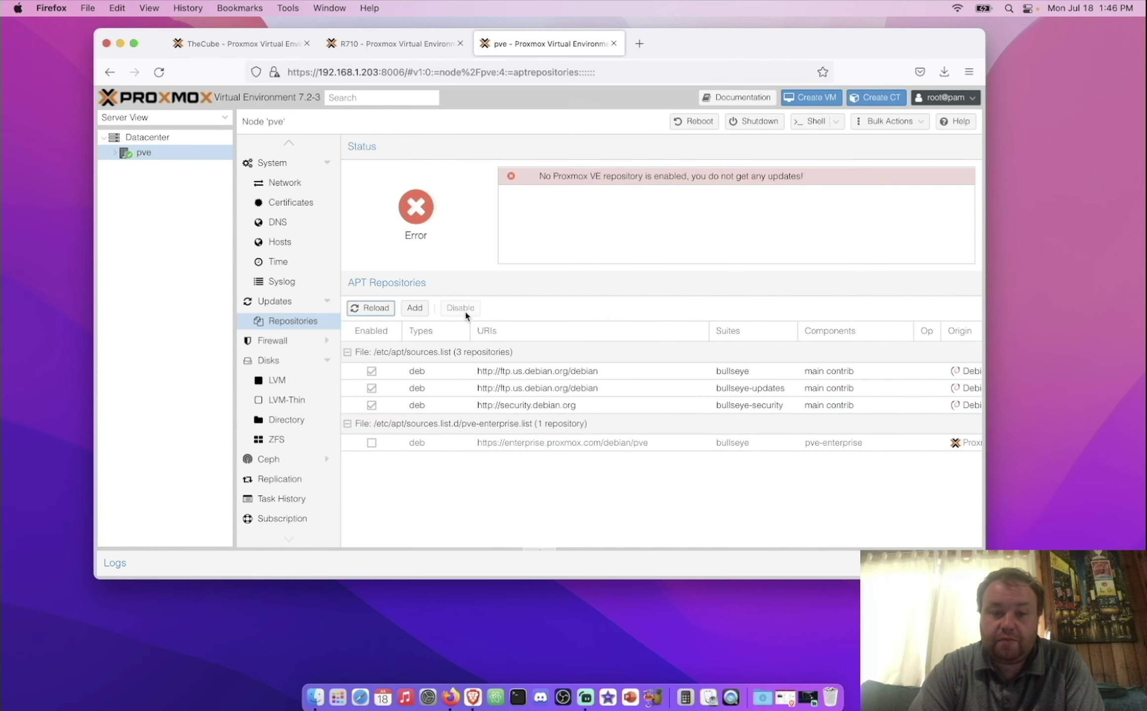
Step: Add the No-Subscription repository and reload the repository list
click(408, 311)
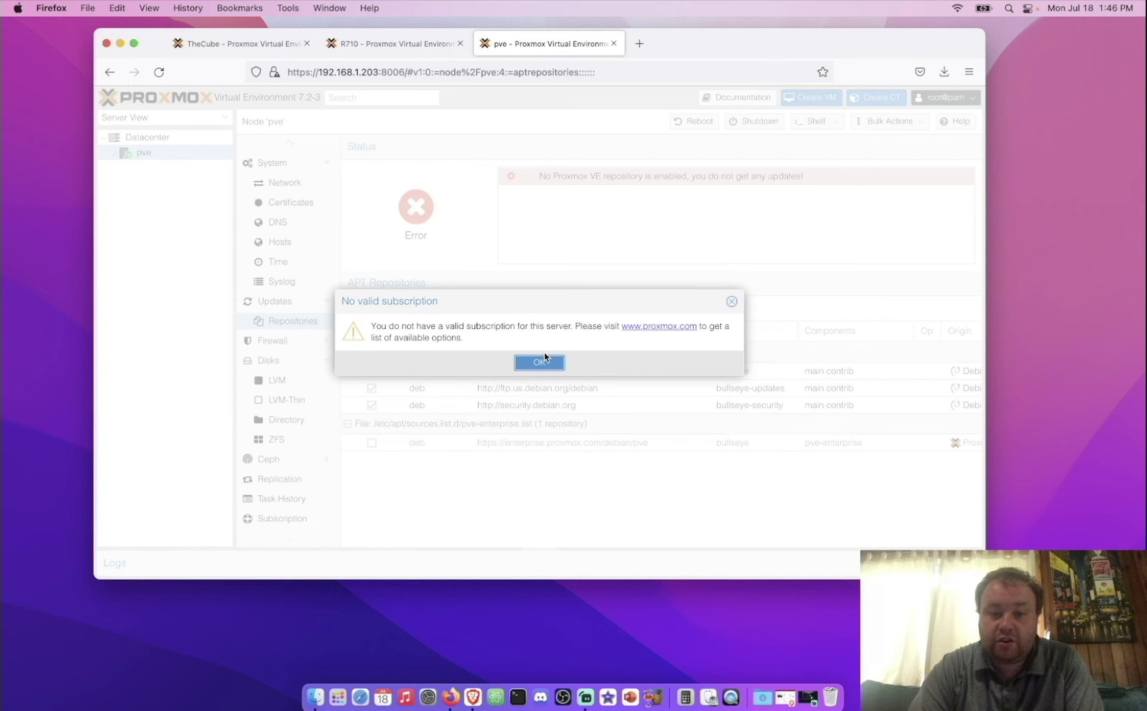
click(539, 364)
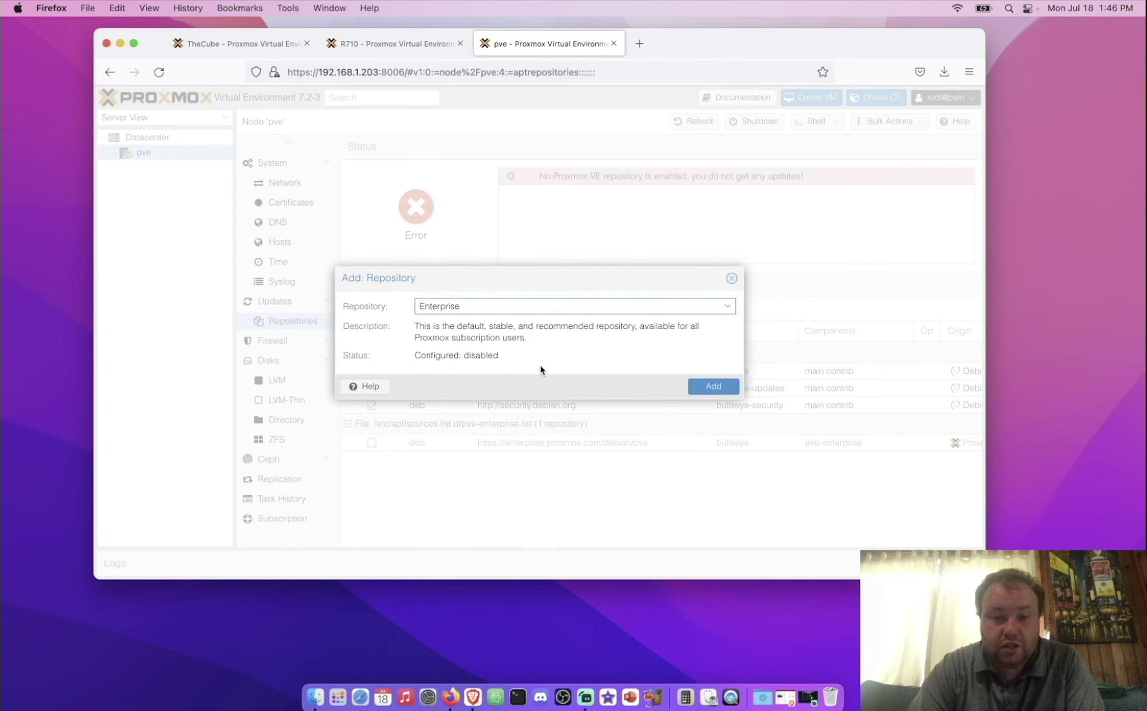
click(728, 308)
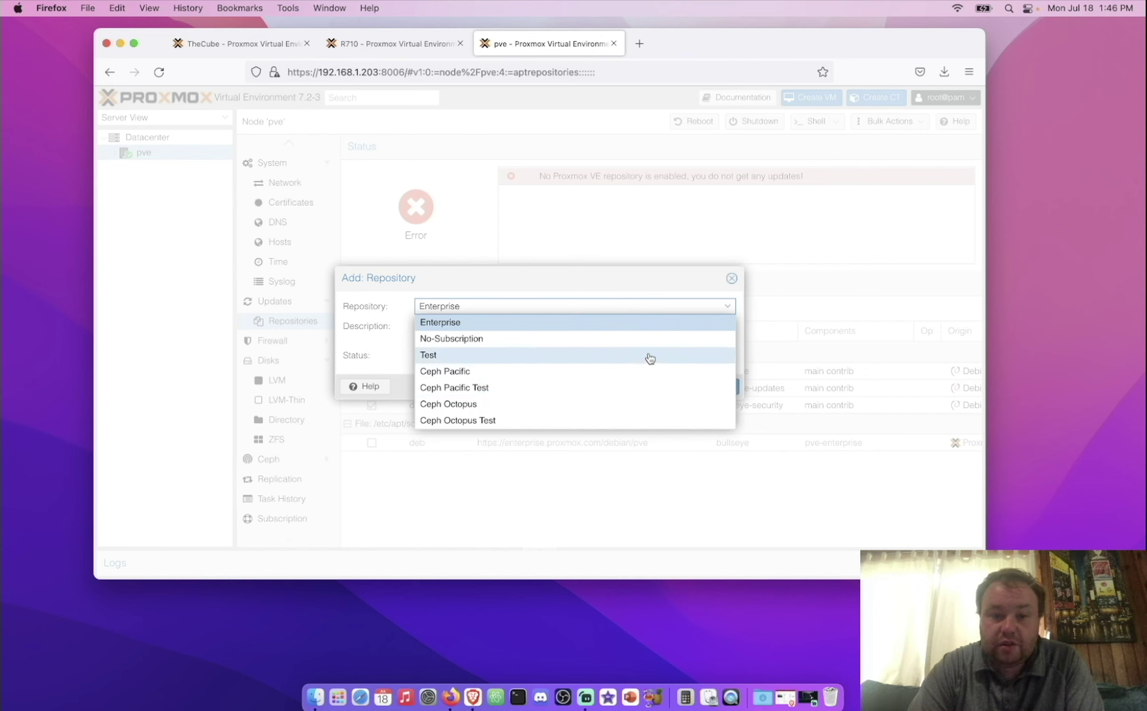
click(646, 339)
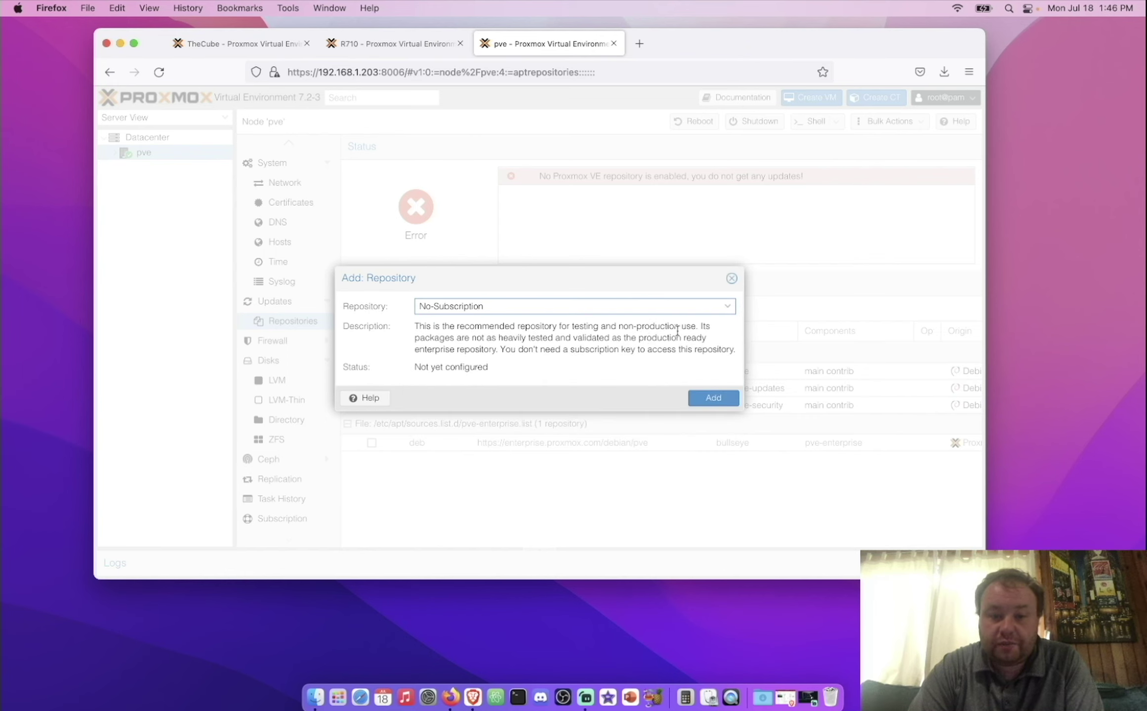
click(714, 398)
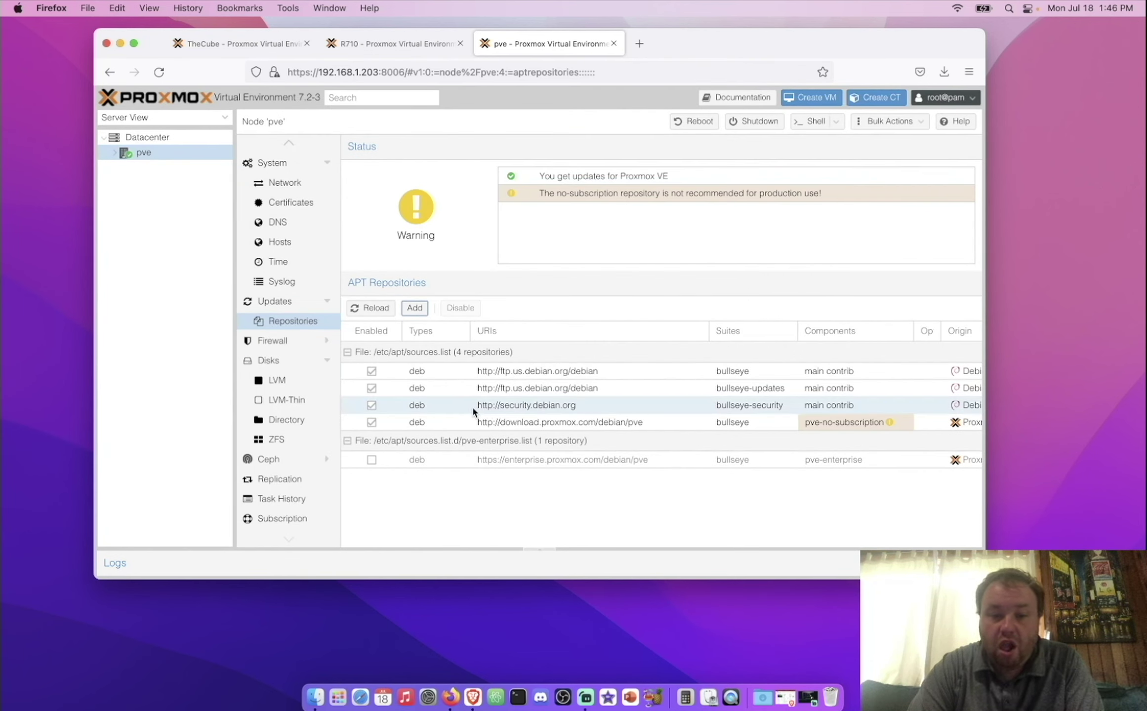
click(608, 428)
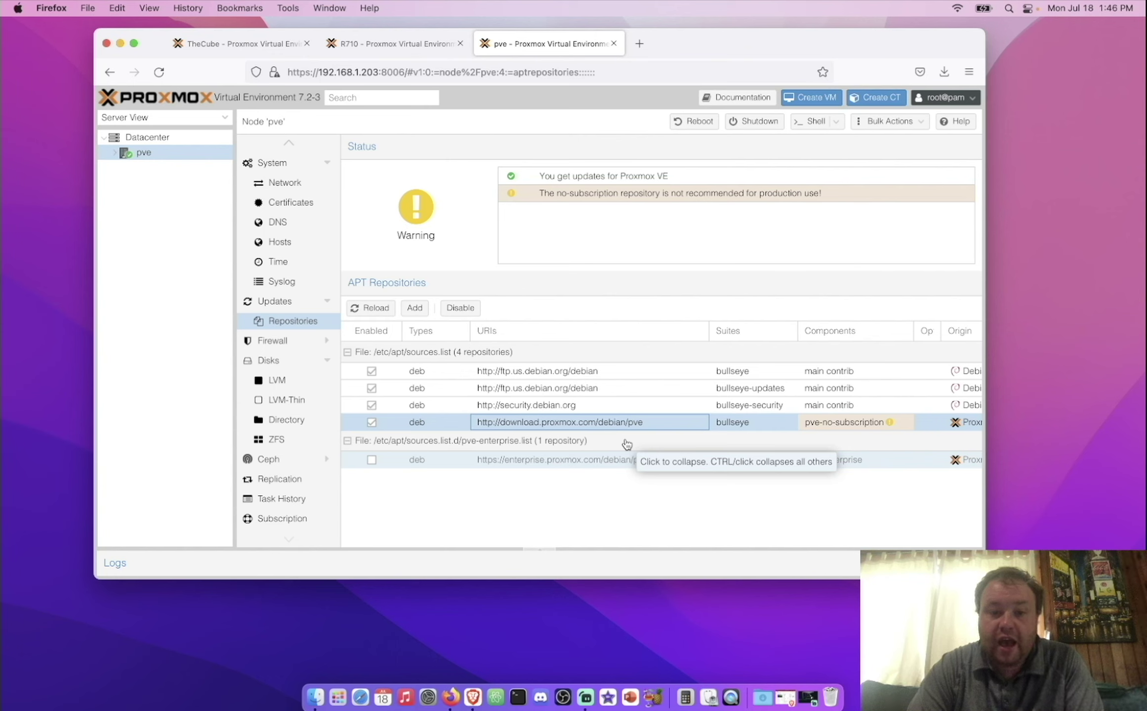
click(375, 308)
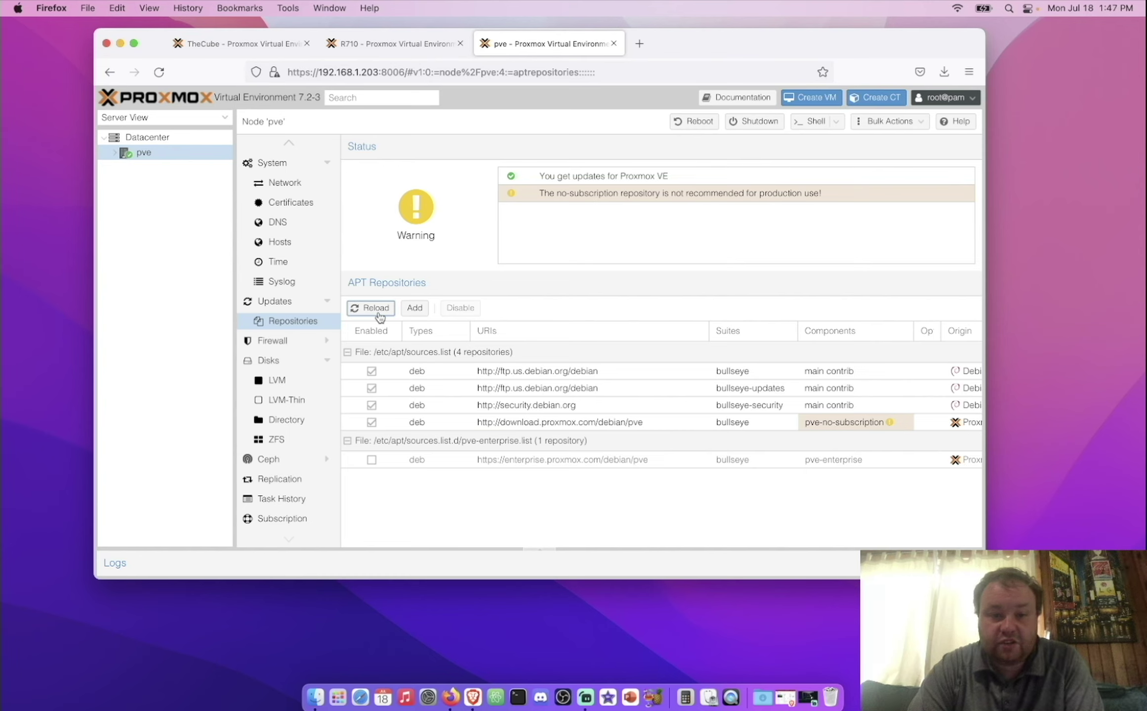
click(272, 307)
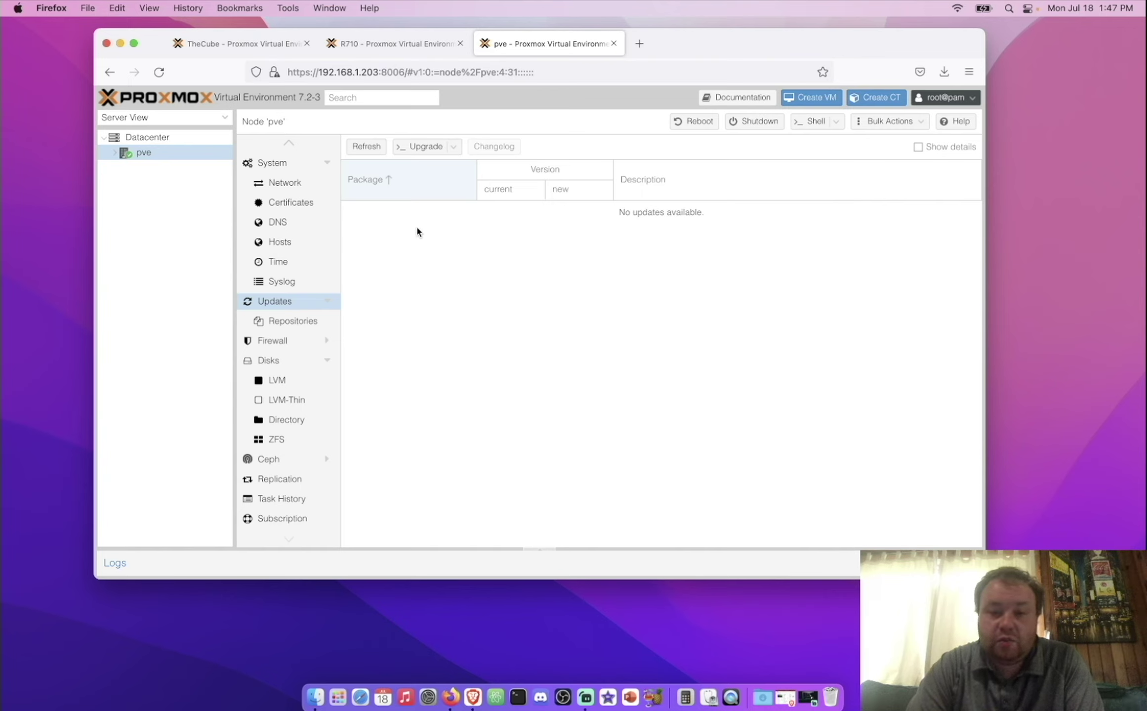
Step: Refresh the package database and review the 43 Debian and 26 Proxmox pending upgrades
click(370, 148)
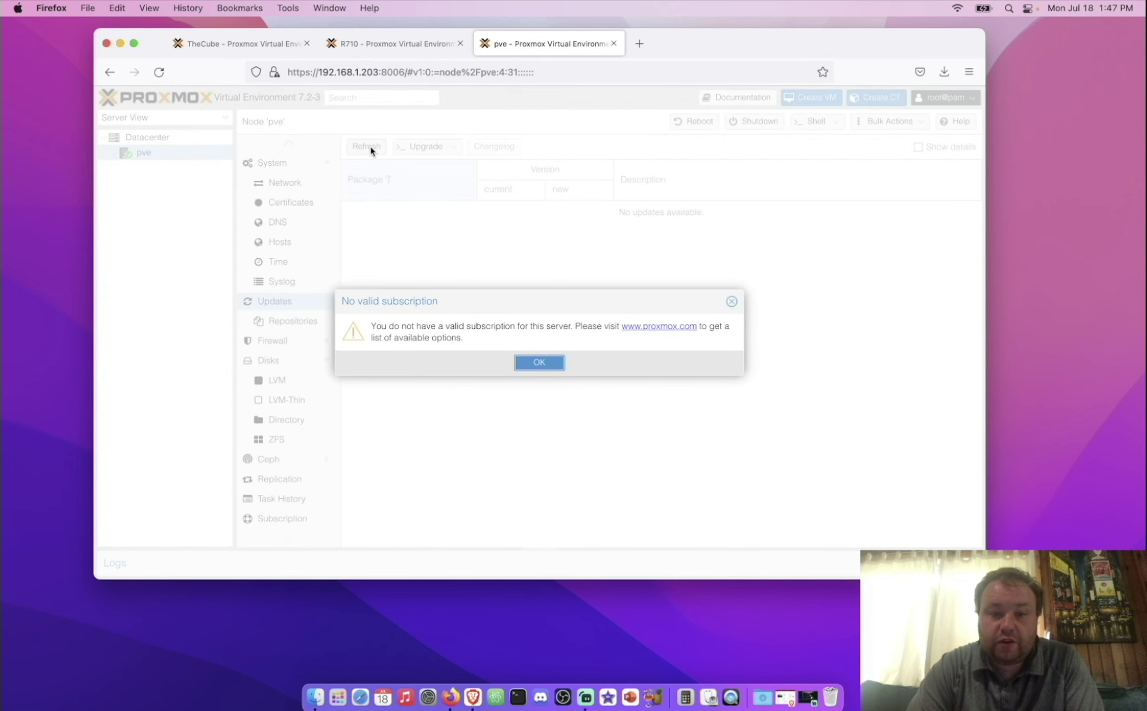
click(542, 364)
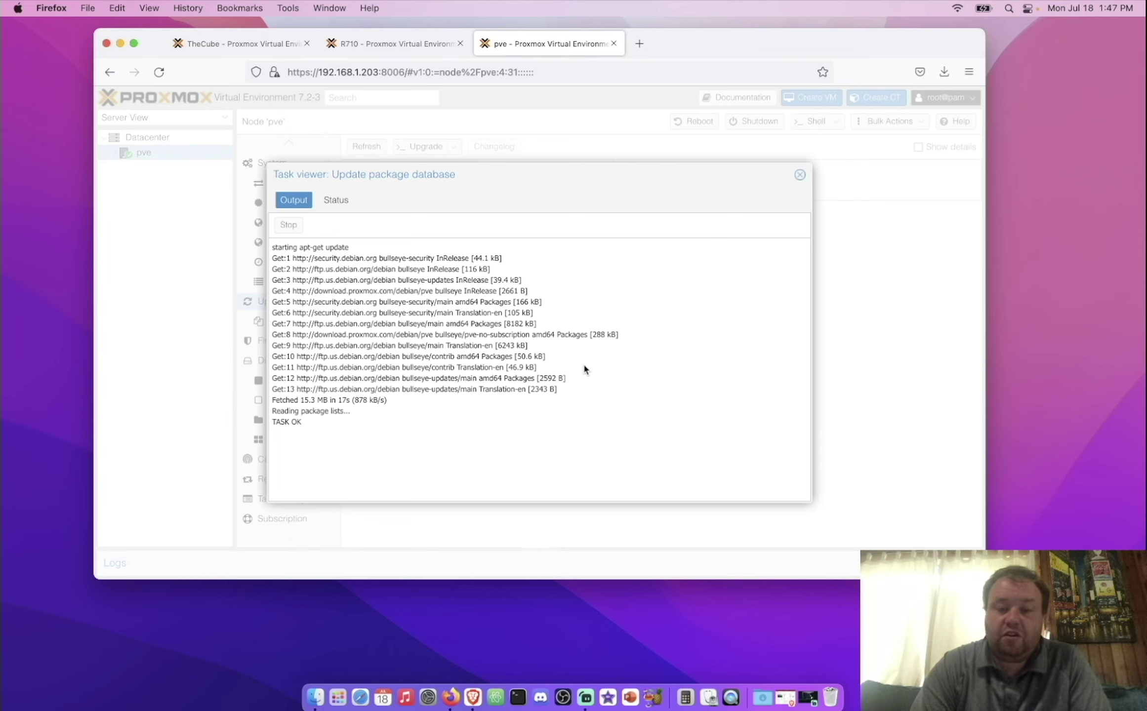
click(801, 176)
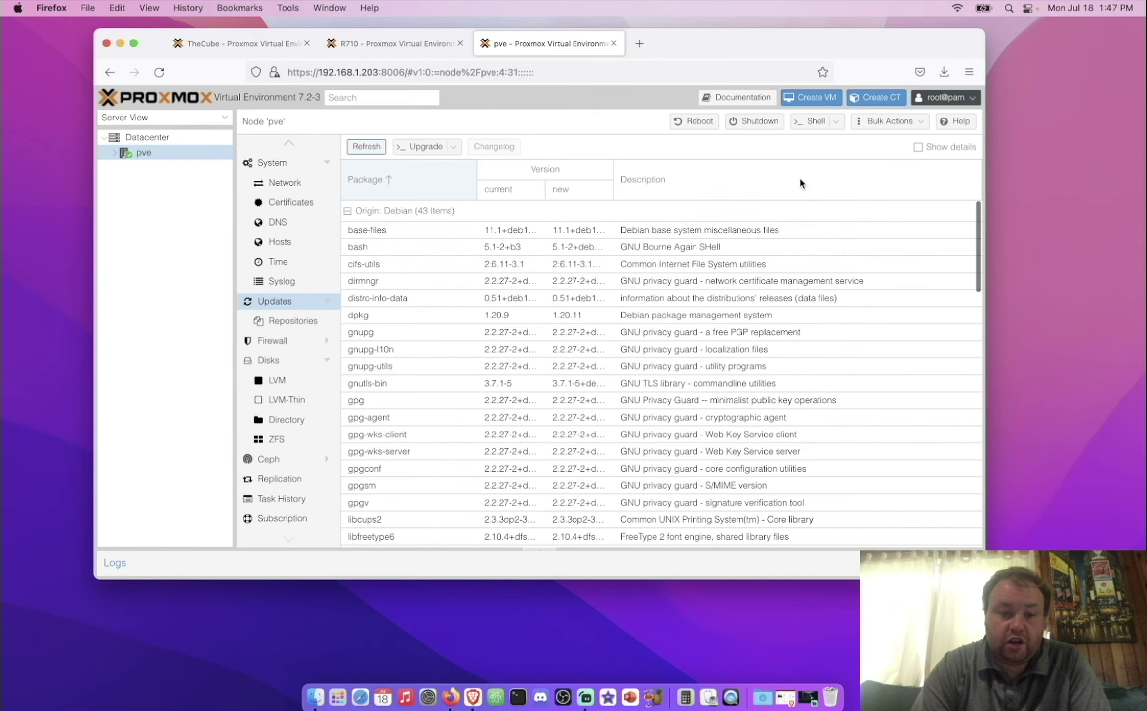
scroll(513, 421, down, 3)
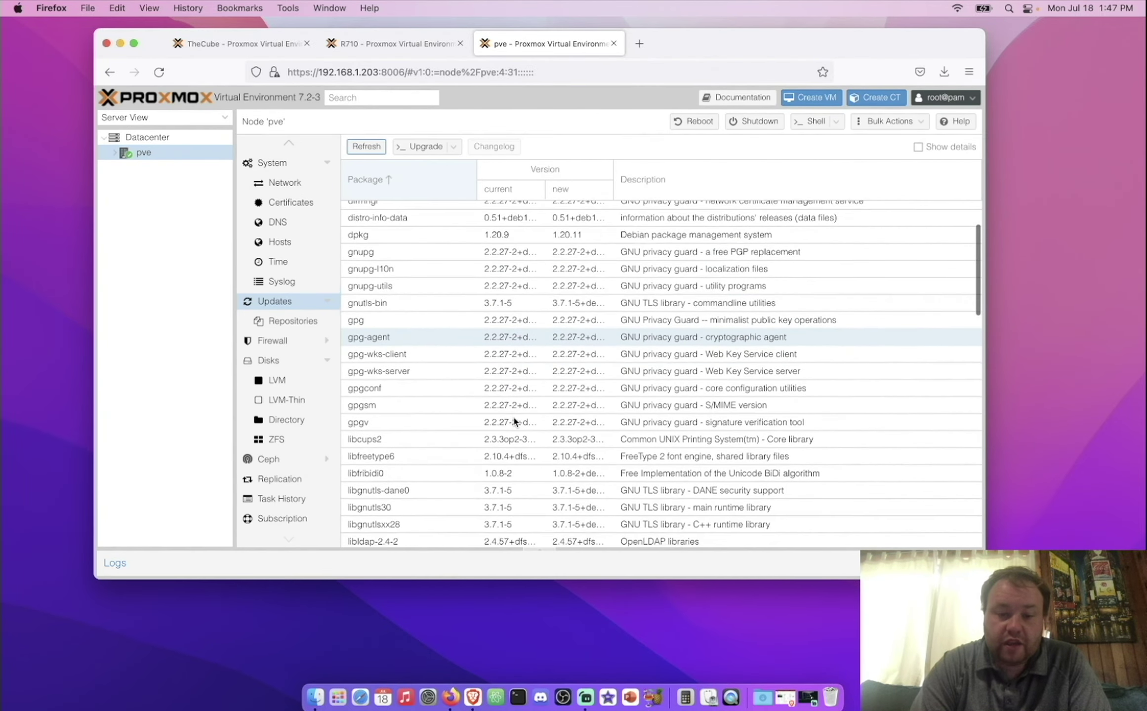
scroll(514, 421, down, 15)
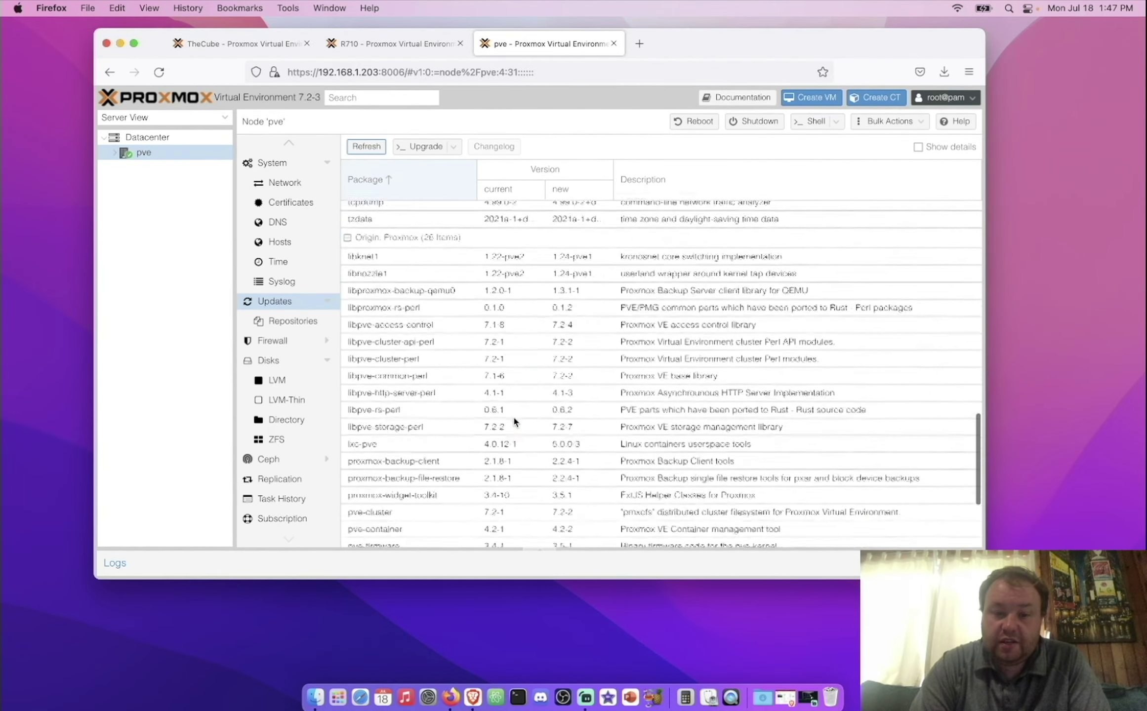
scroll(514, 419, up, 20)
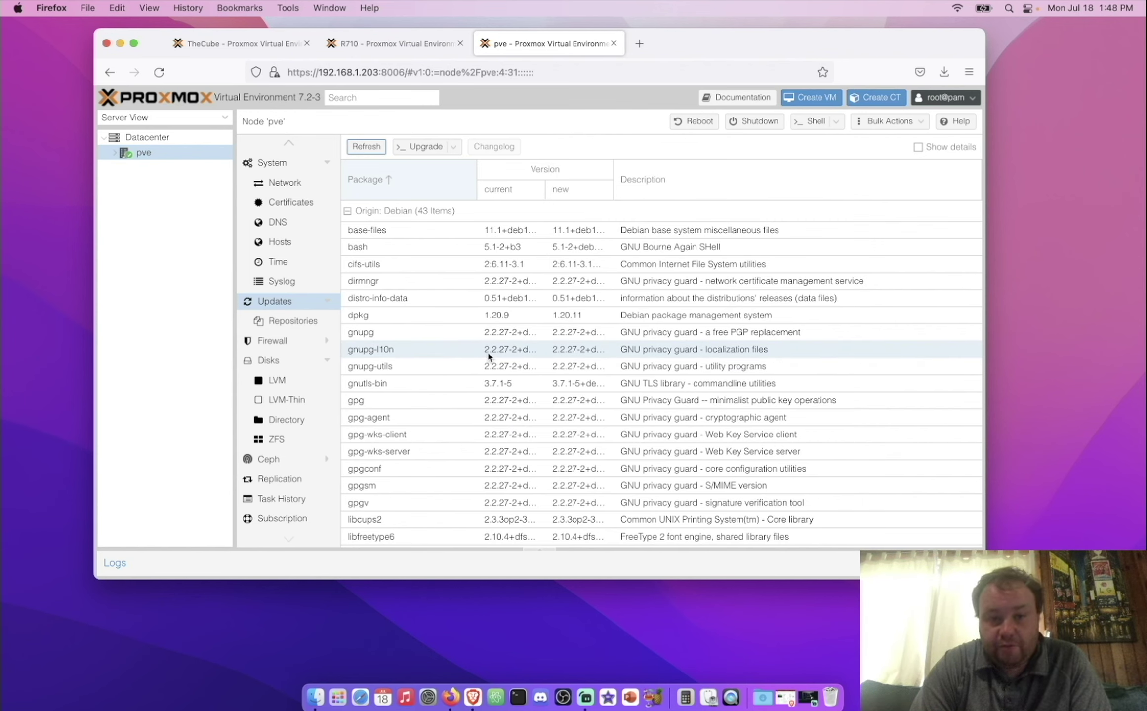
Step: Upgrade all packages, confirming with Y, then close the console once up-to-date
click(430, 154)
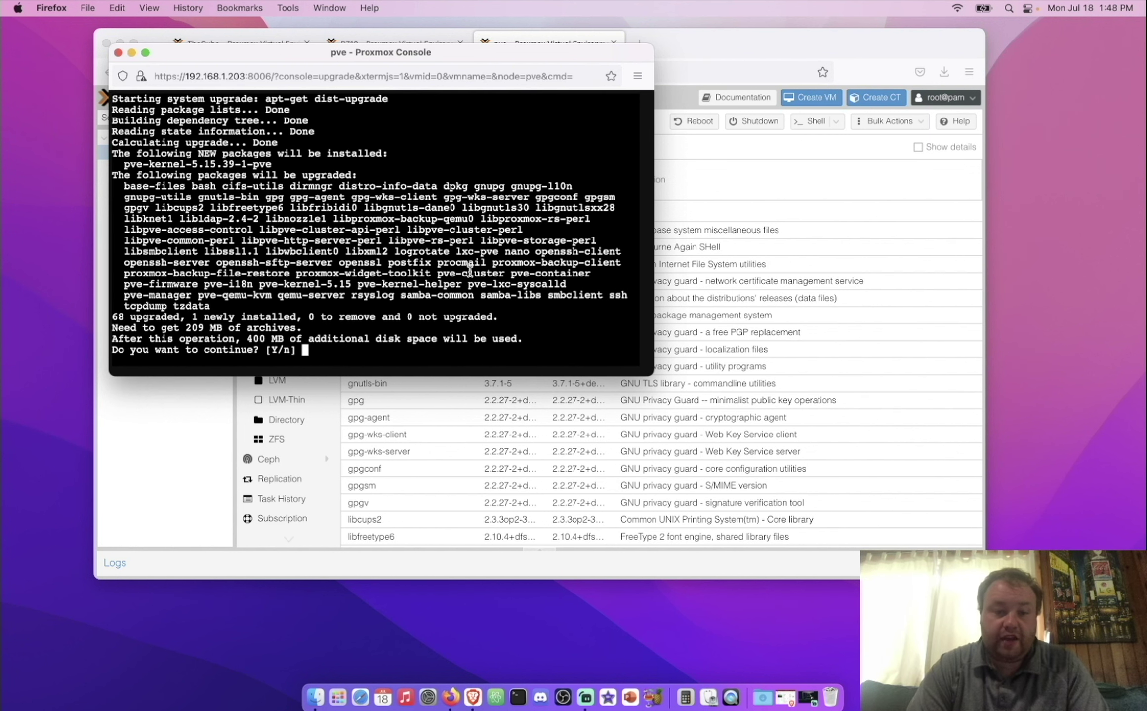
text(Y)
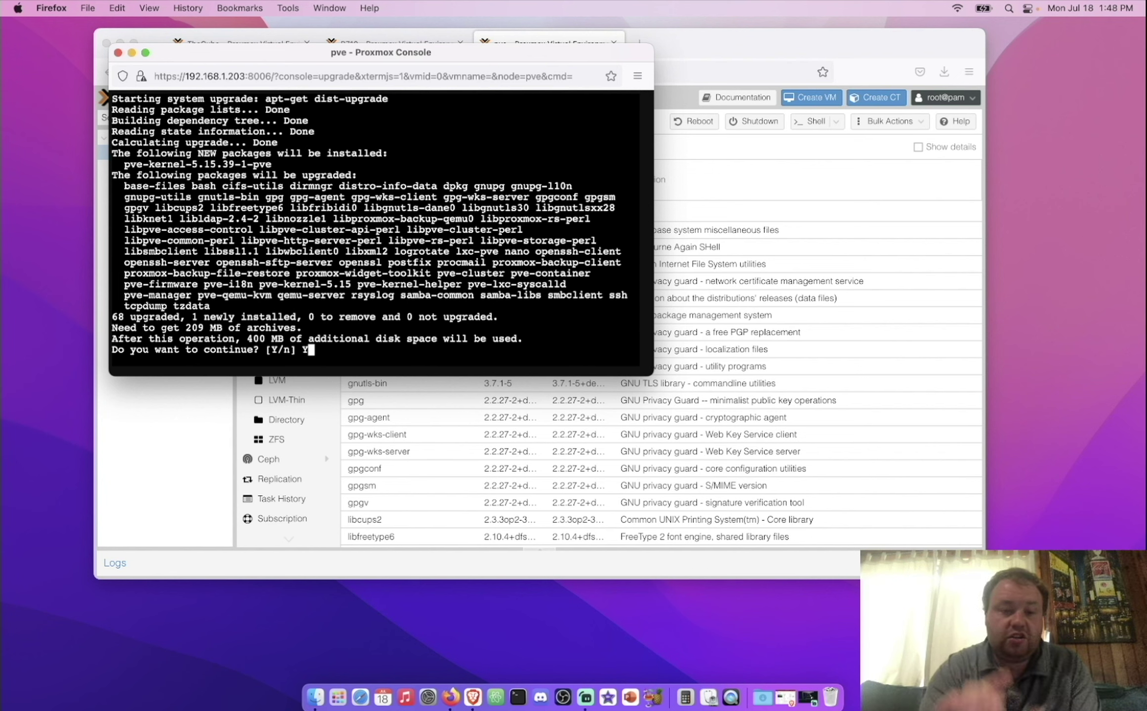
key(Return)
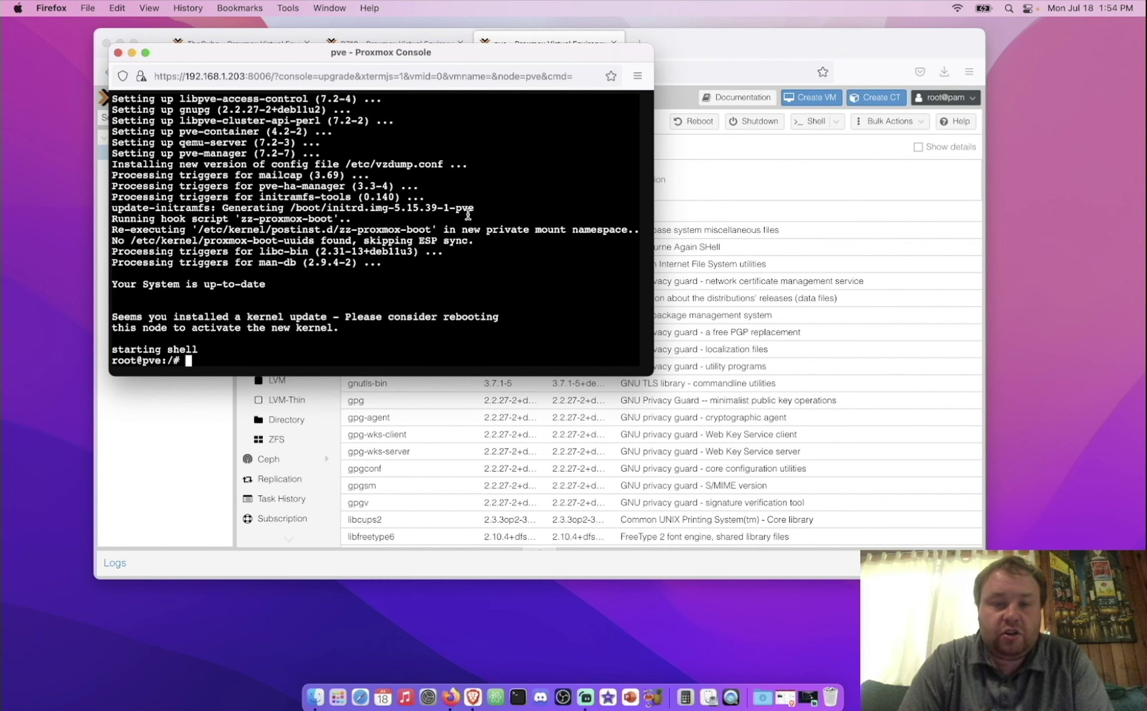
click(118, 52)
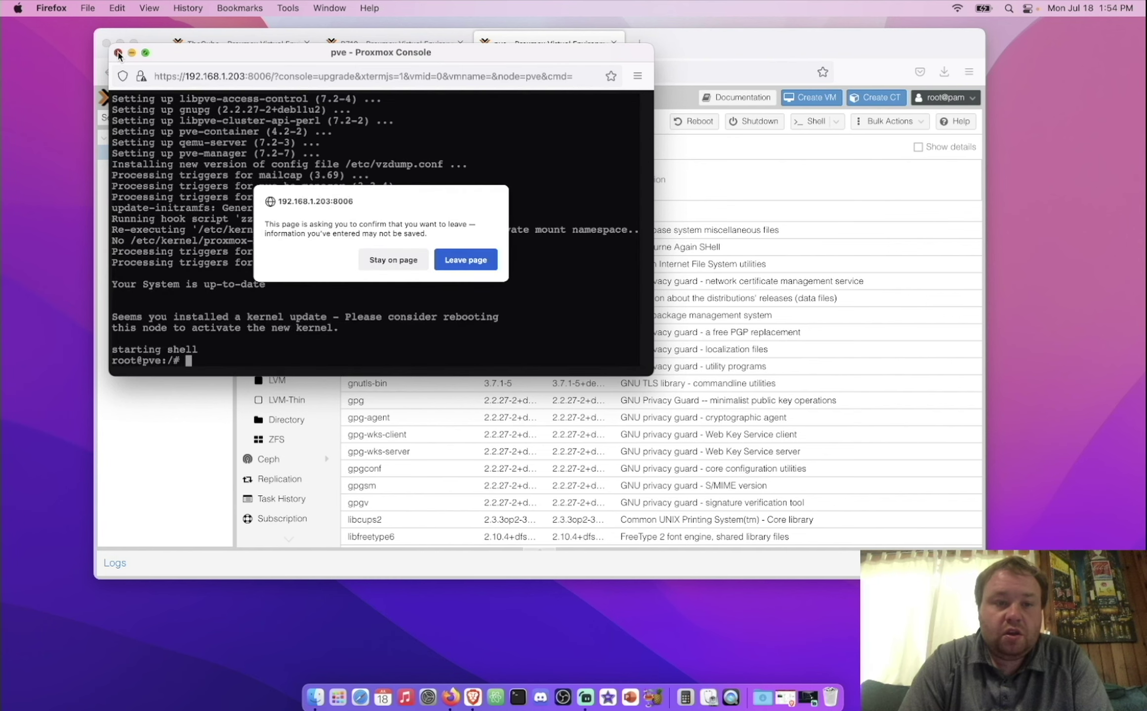
click(466, 262)
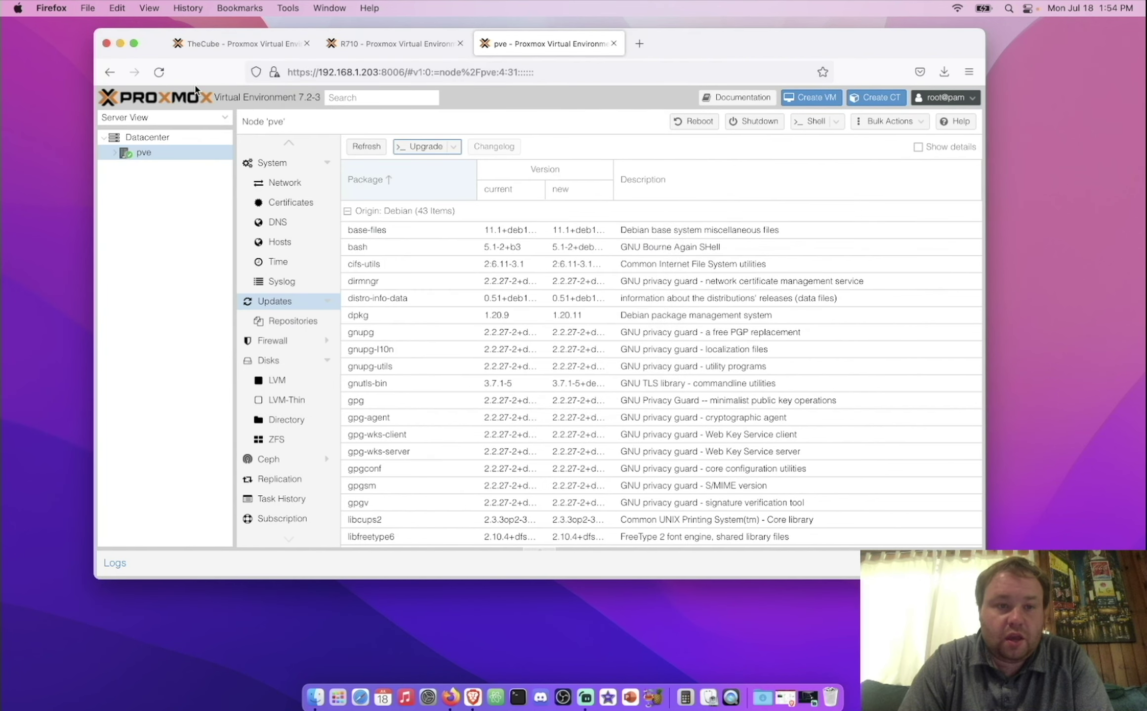
Step: Reload the upgraded interface, reboot the node from its Shell, then view pve's network interfaces
click(159, 73)
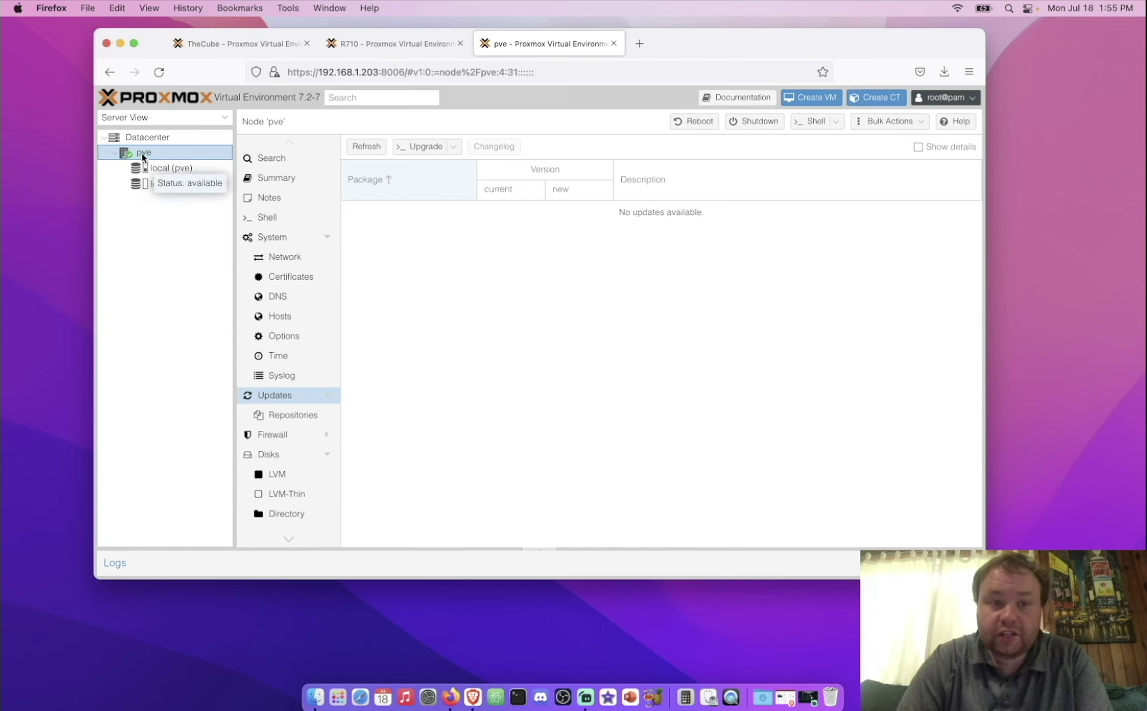
click(816, 122)
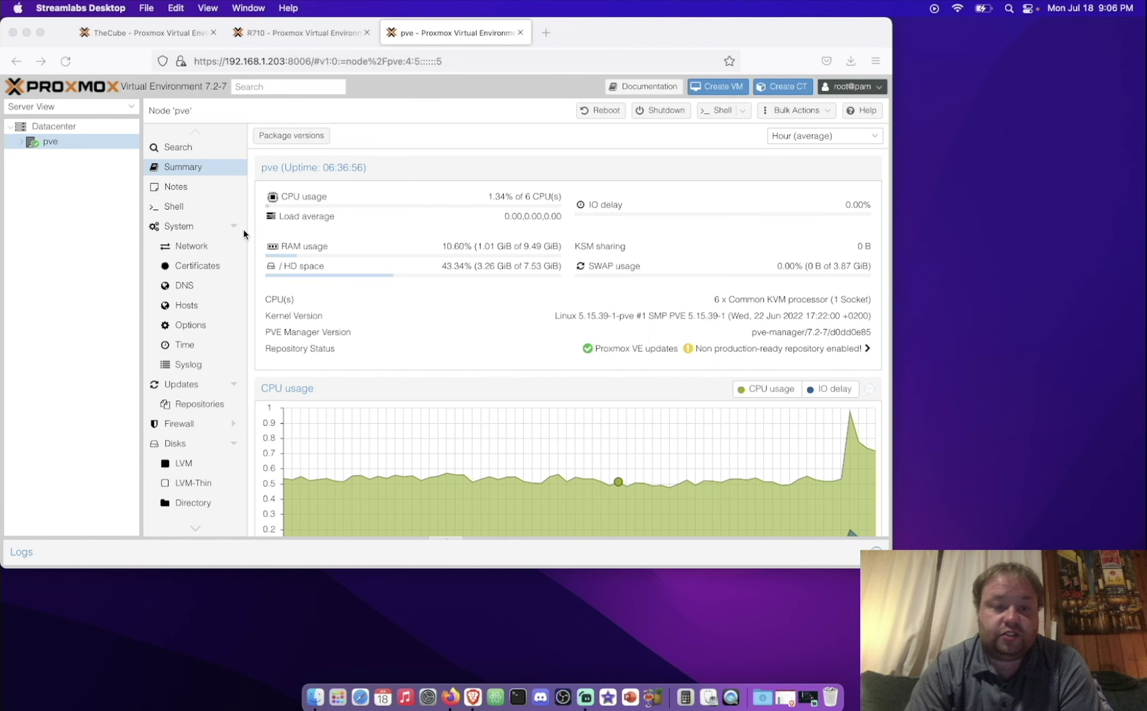
click(202, 249)
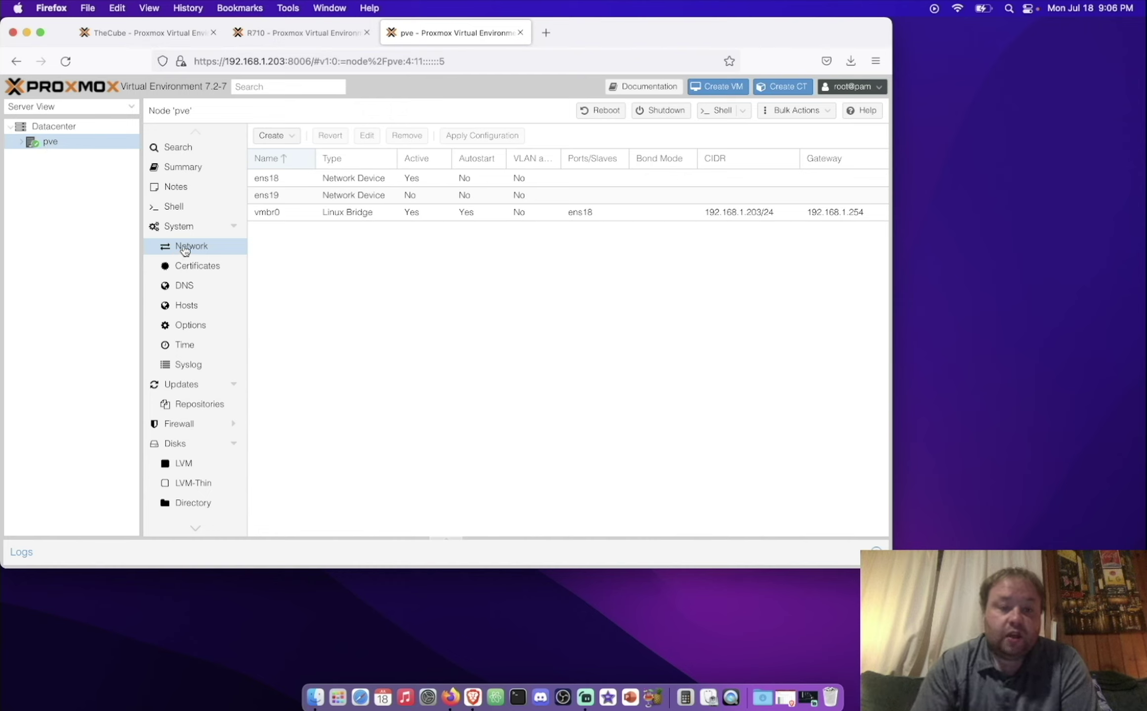
Step: Inspect ens18, ens19 and the vmbr0 bridge, then select unused ens19 and open the Create menu
click(305, 185)
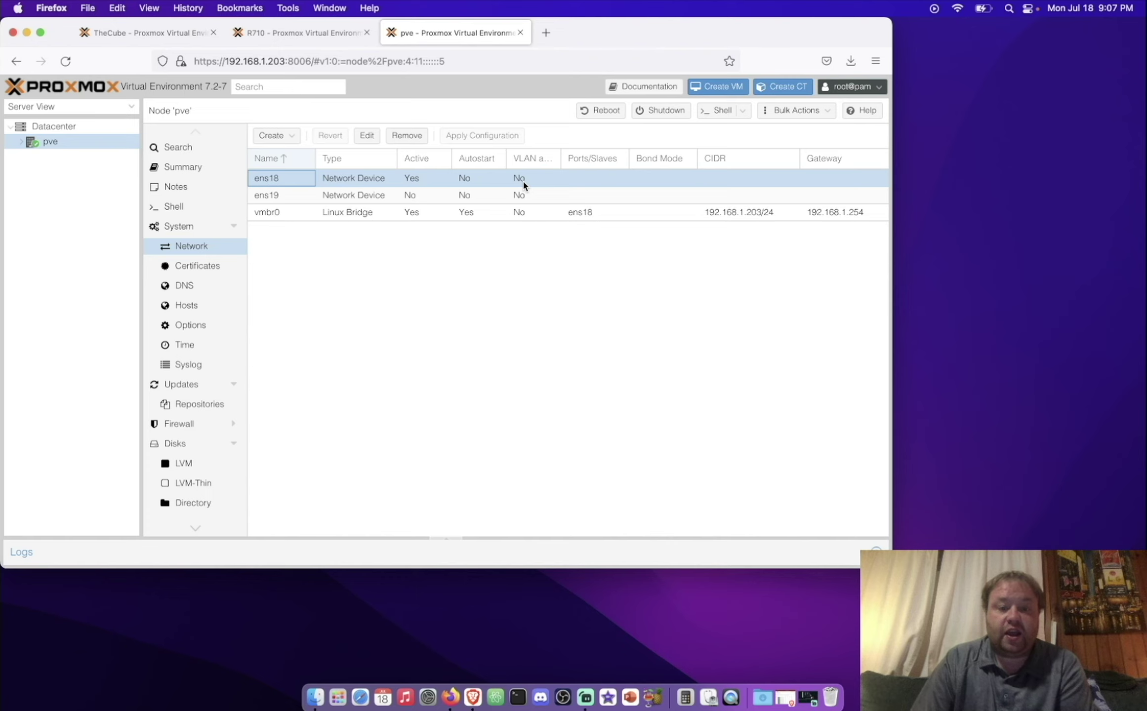
click(425, 193)
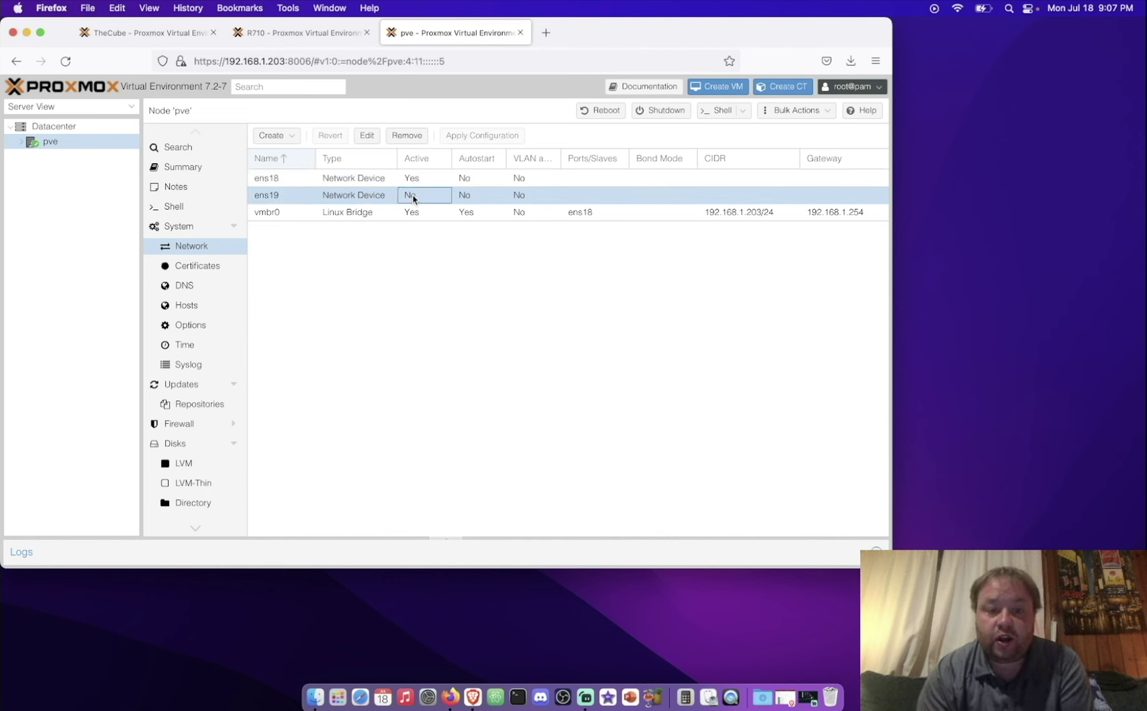
click(366, 220)
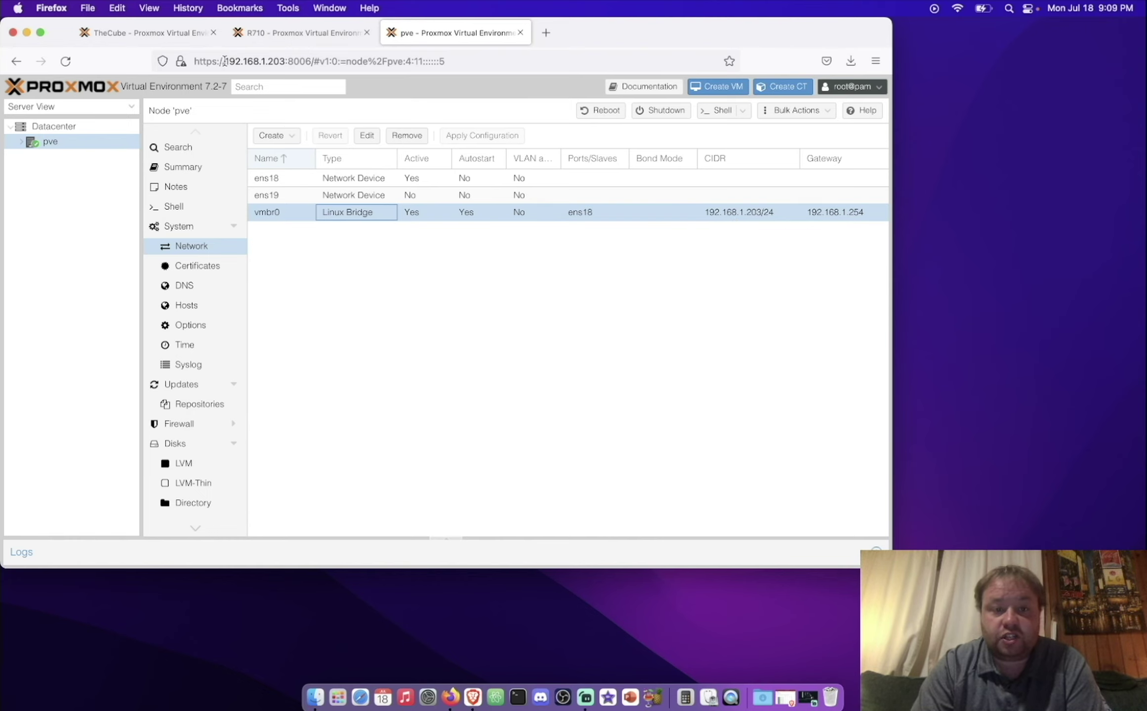
drag(225, 61, 313, 60)
click(332, 335)
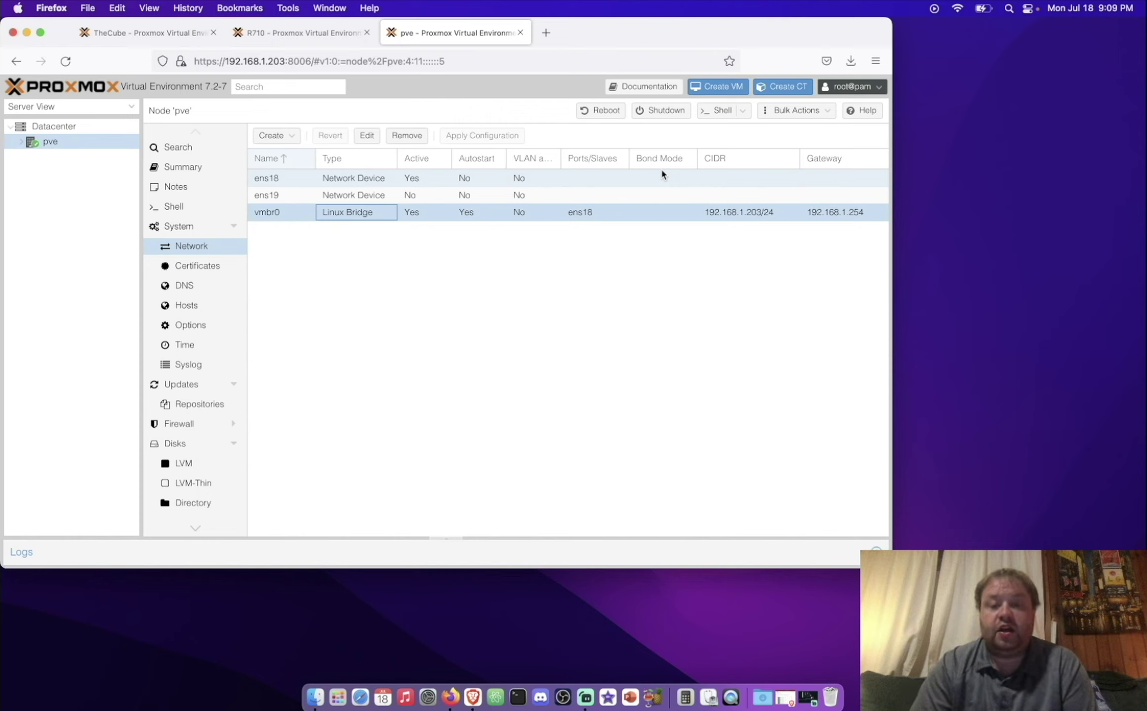
click(635, 194)
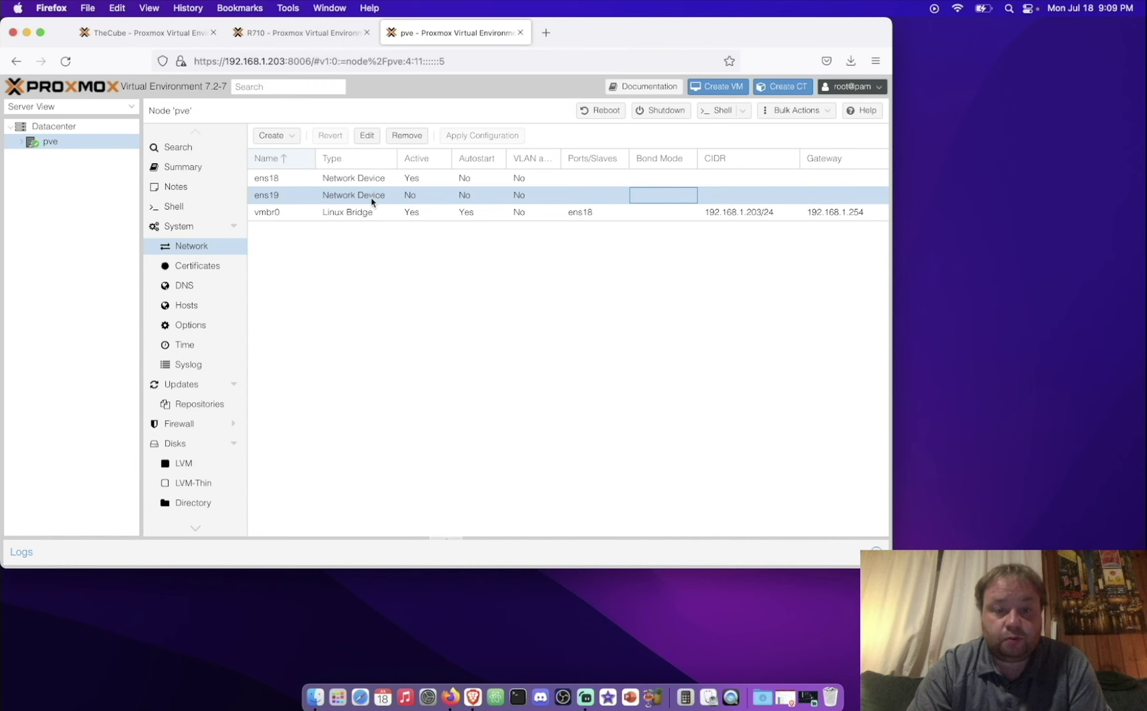
click(274, 136)
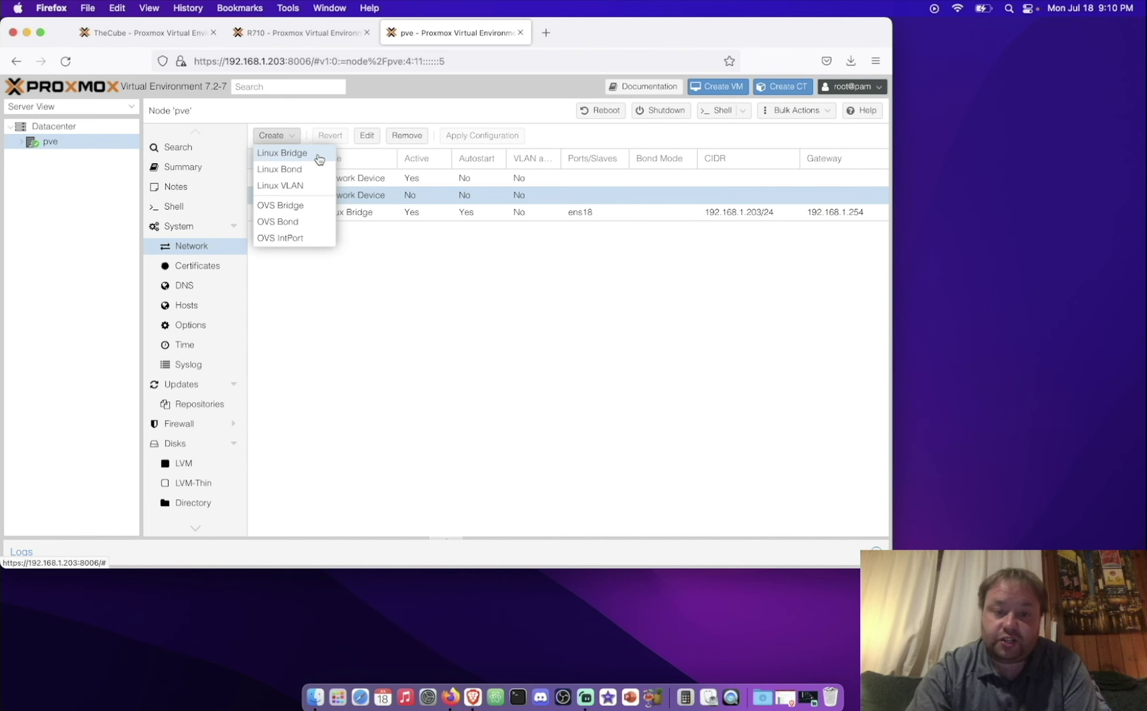
Step: Create Linux bridge vmbr1 with ens19 as its bridge port
click(301, 153)
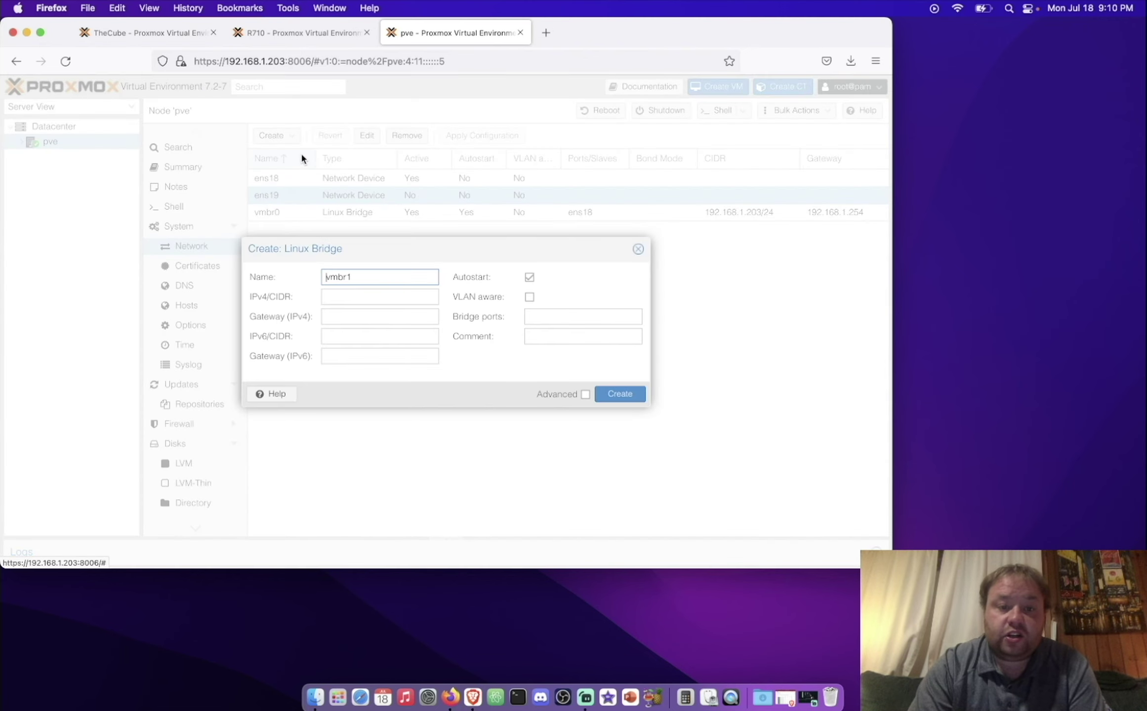
click(532, 318)
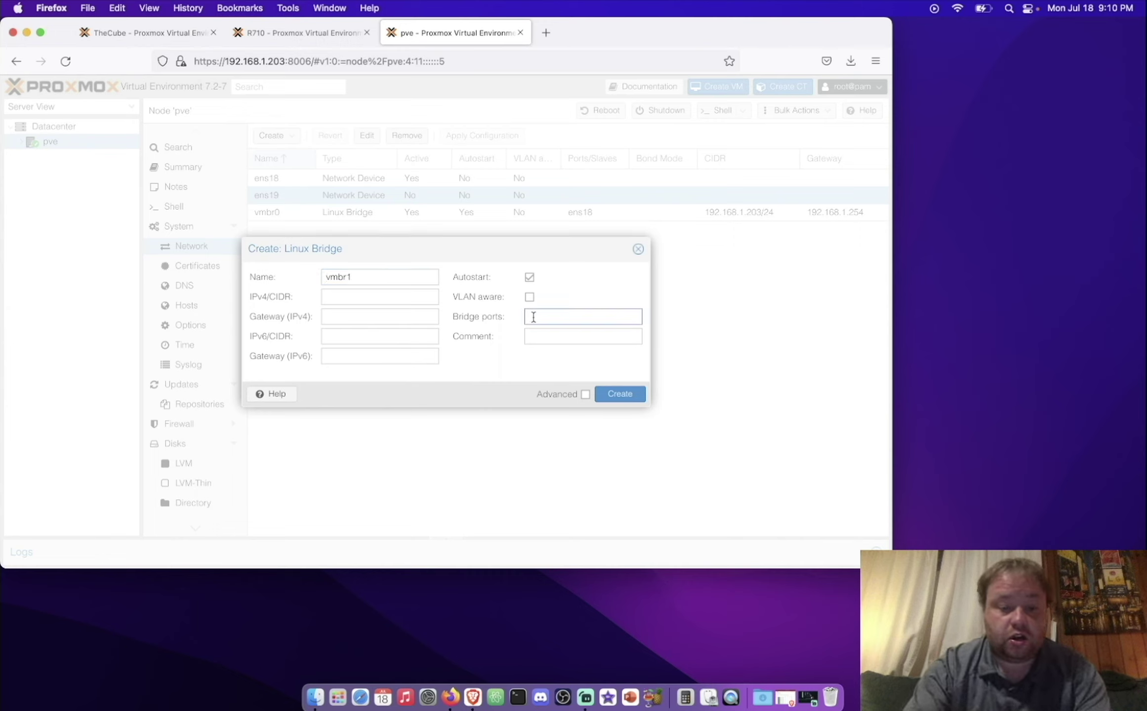
text(ens19)
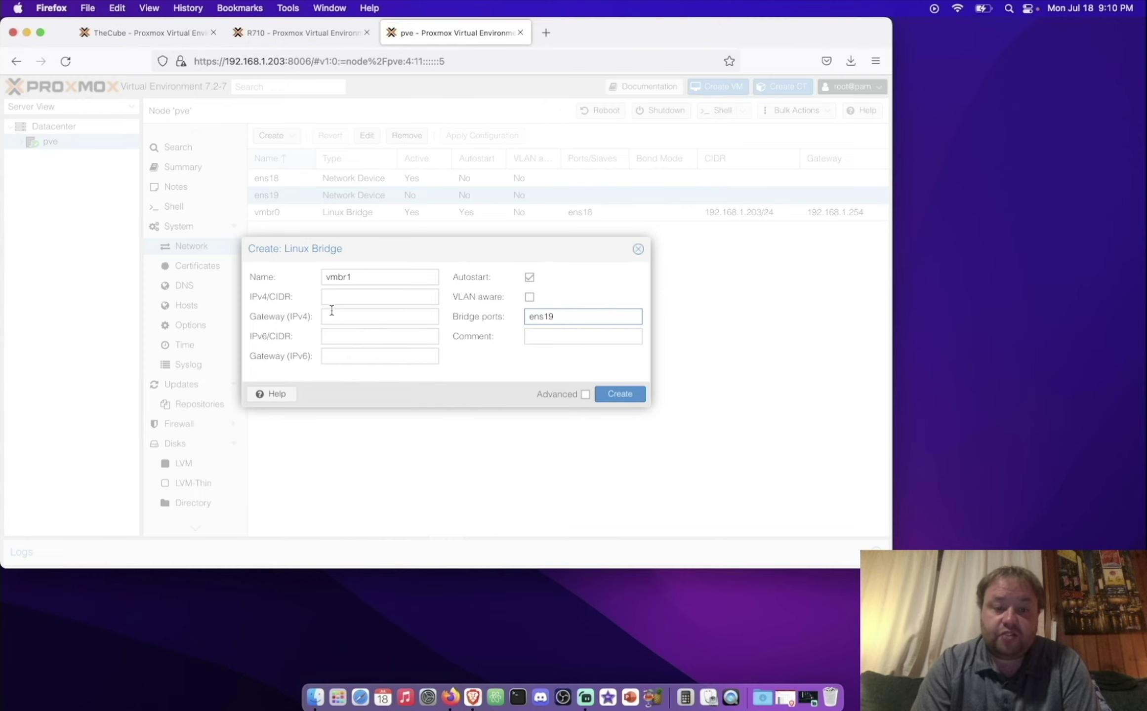
click(611, 396)
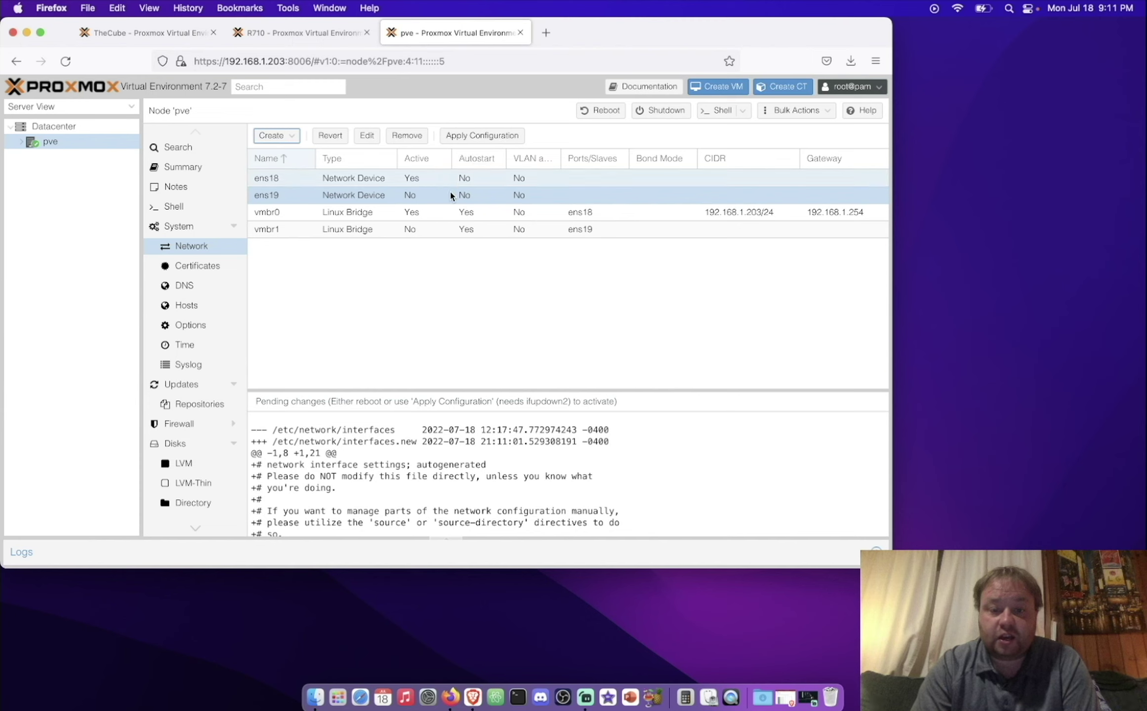
scroll(461, 455, down, 3)
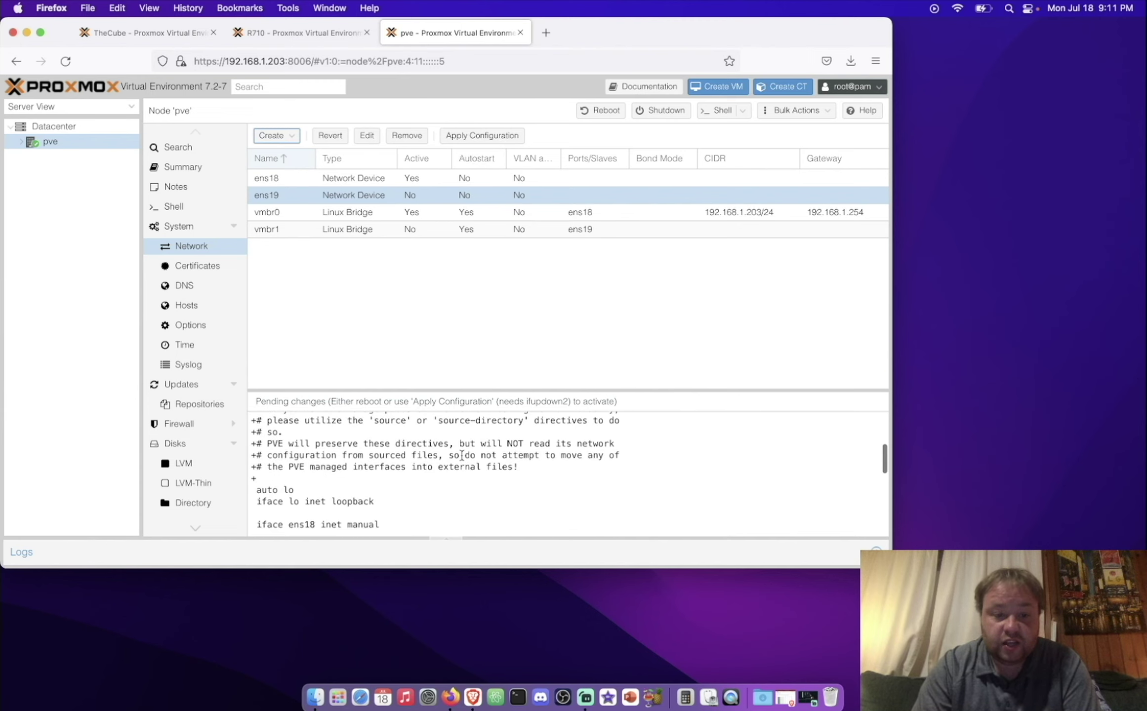
scroll(461, 455, down, 5)
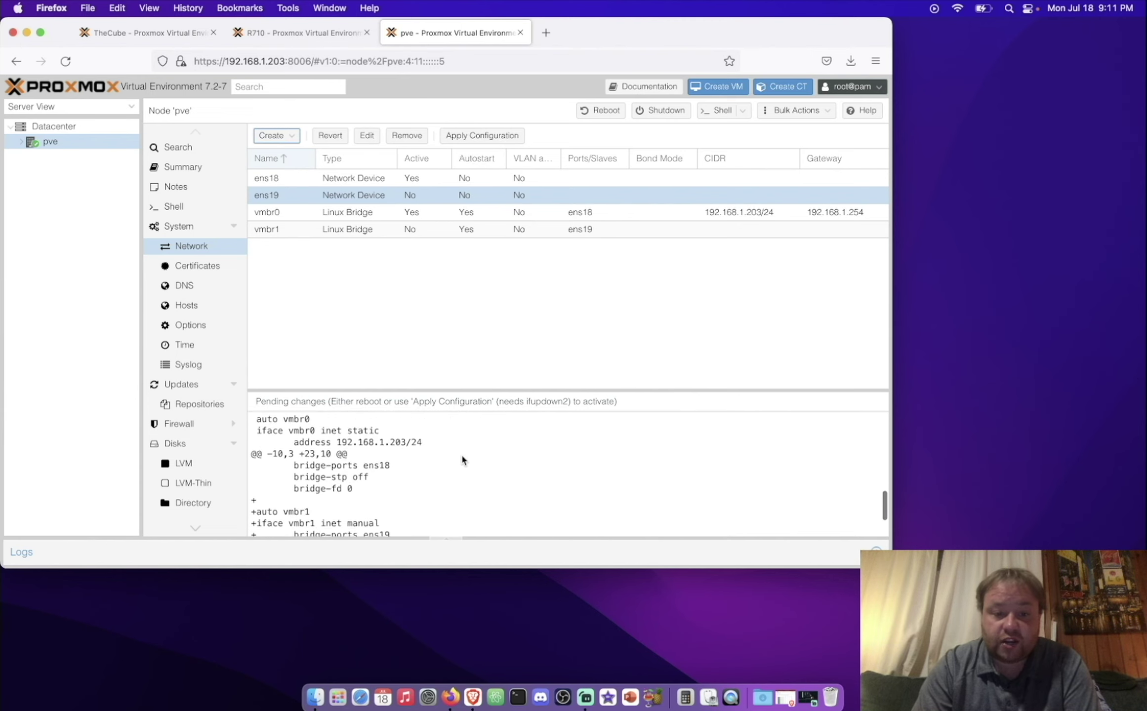
scroll(462, 459, down, 2)
scroll(462, 458, up, 15)
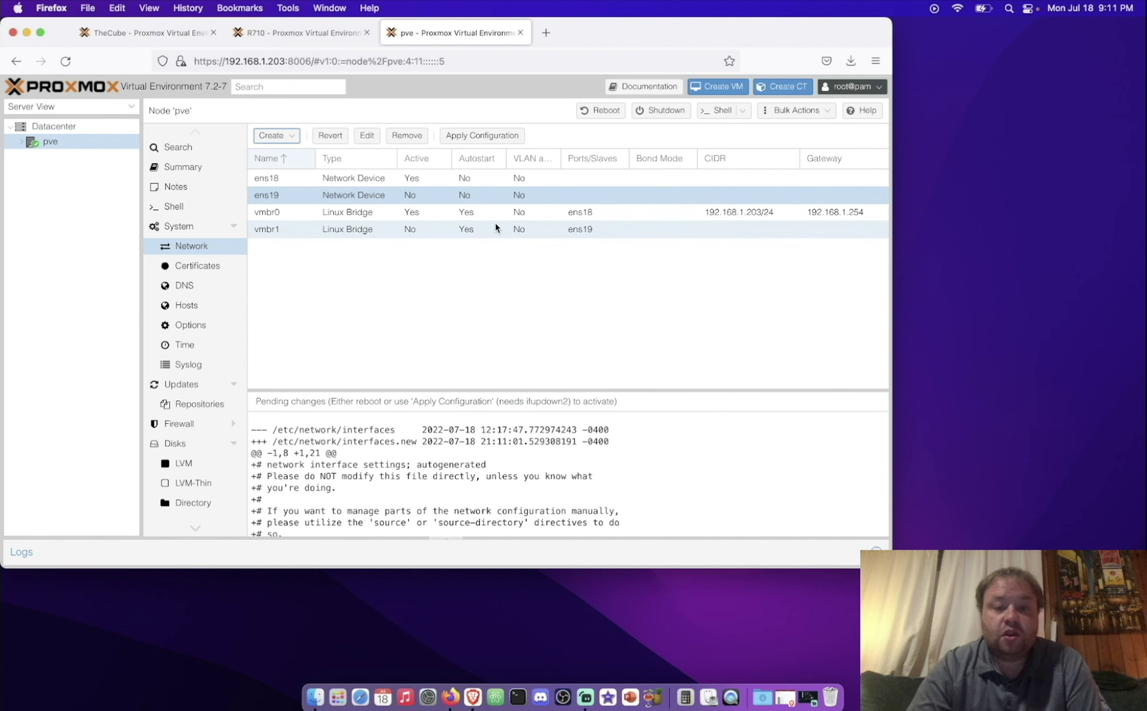
Step: Apply the pending network configuration and confirm with Yes
click(492, 143)
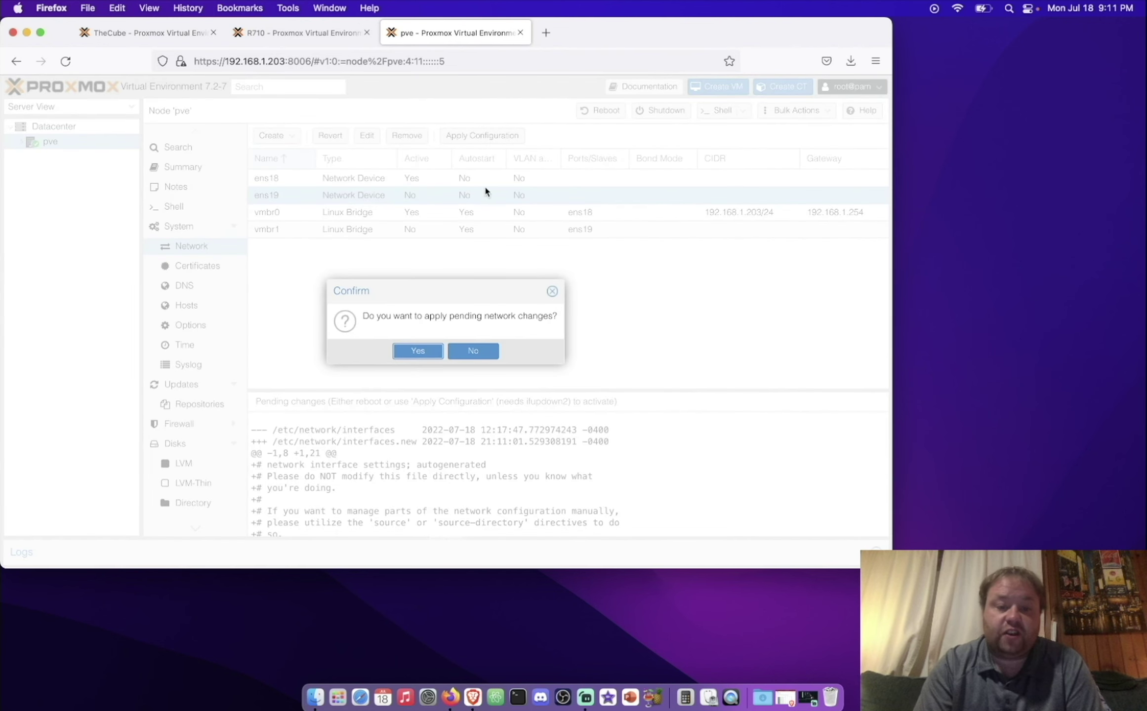
click(420, 349)
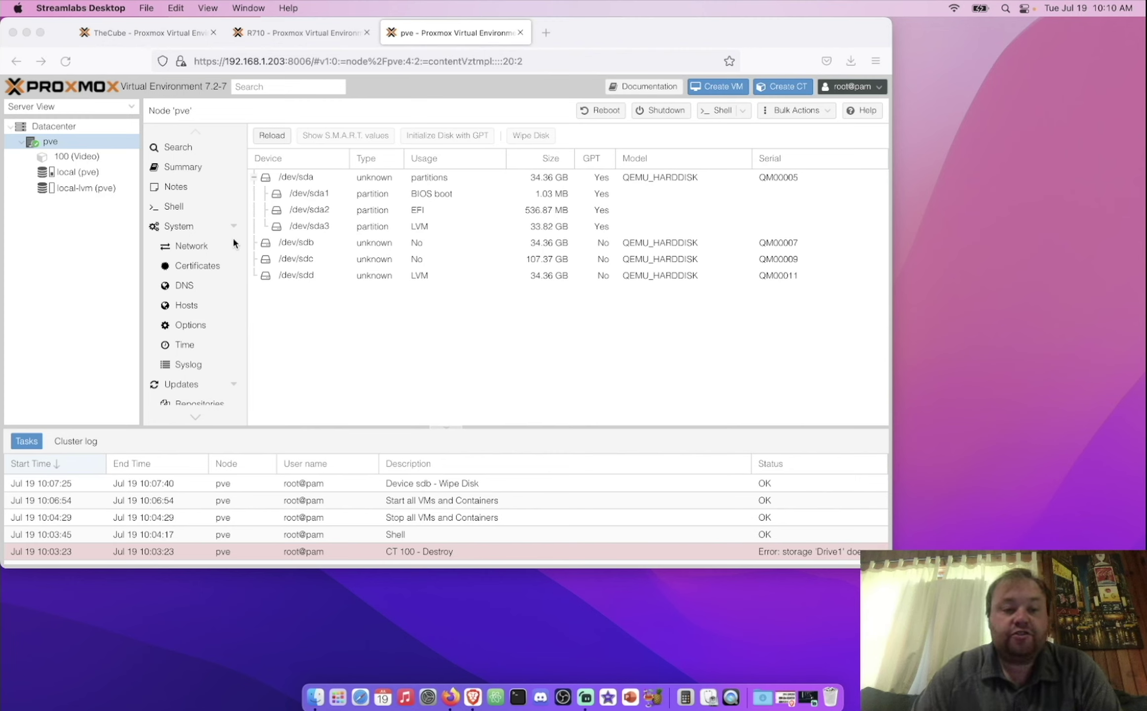
Step: Wipe the 107 GB disk /dev/sdc, confirming the erase of all its data
click(52, 143)
scroll(227, 343, down, 5)
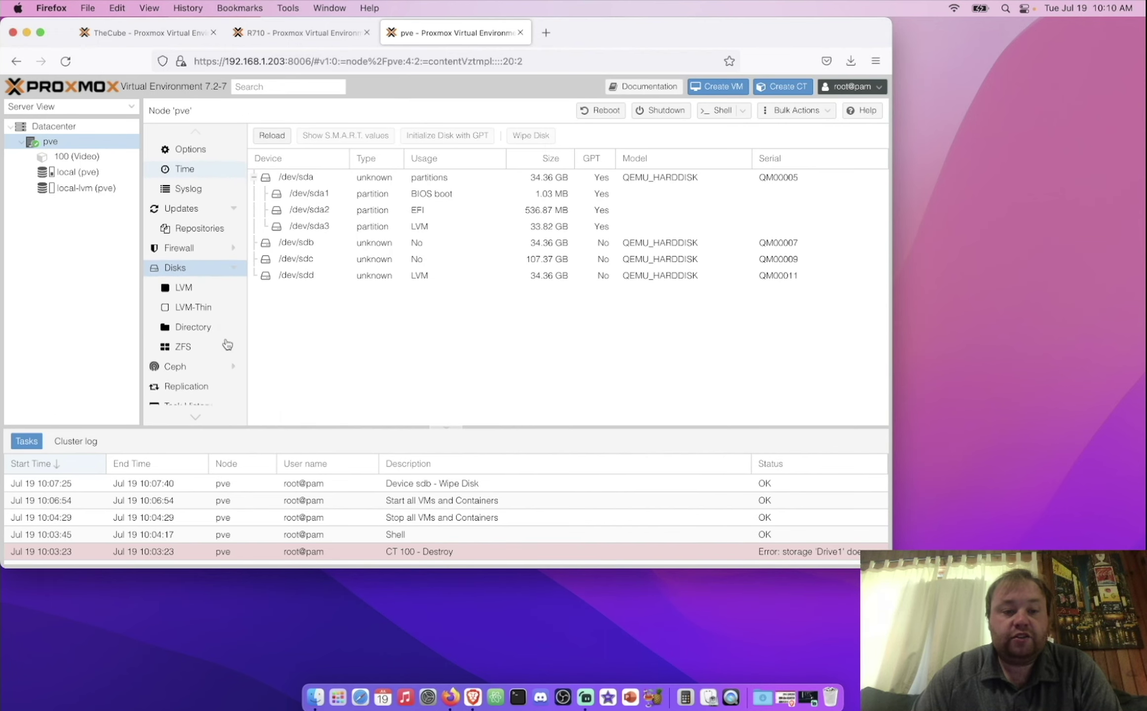
click(179, 269)
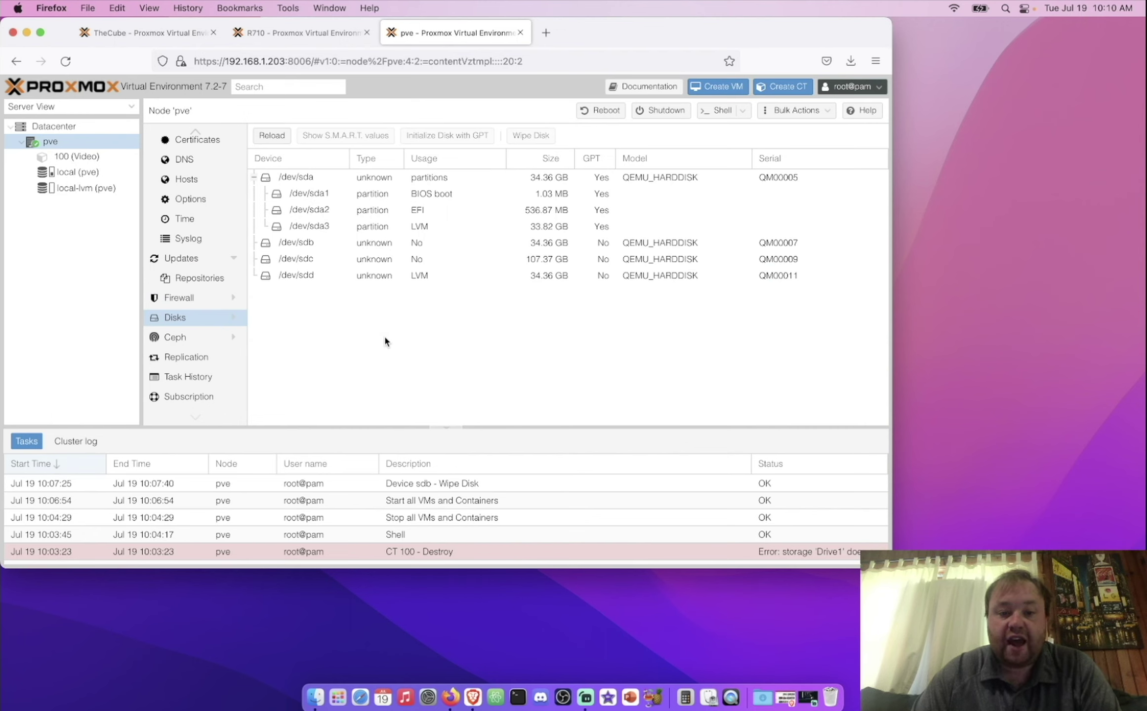
click(343, 261)
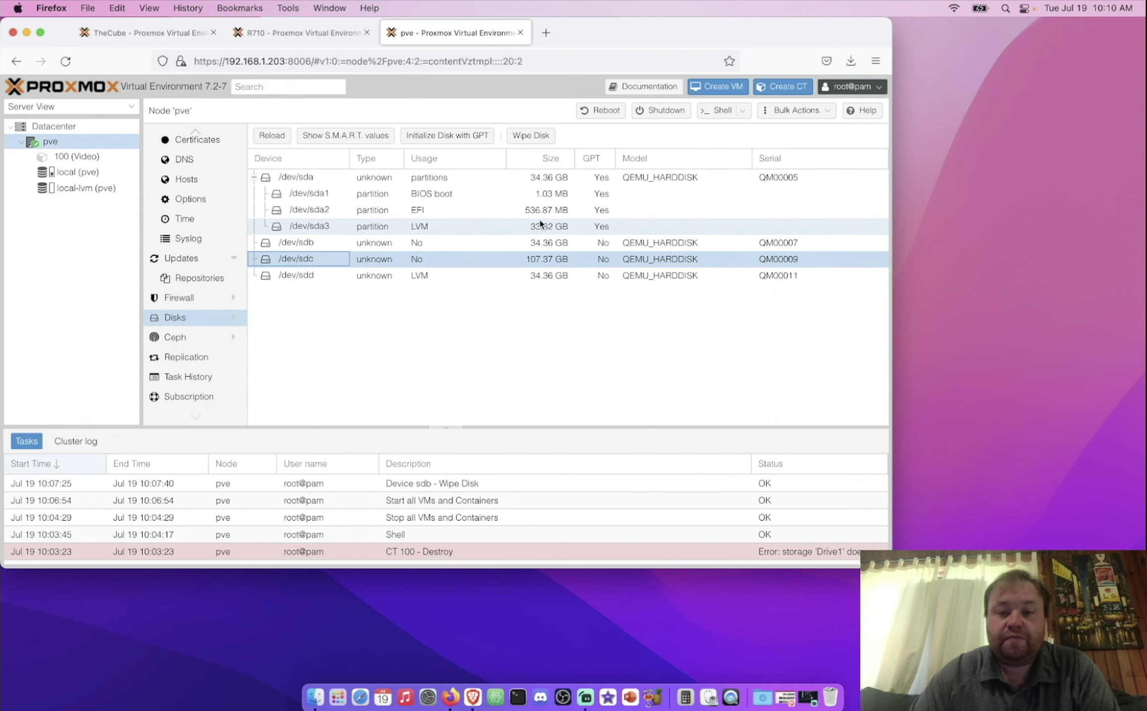
click(546, 138)
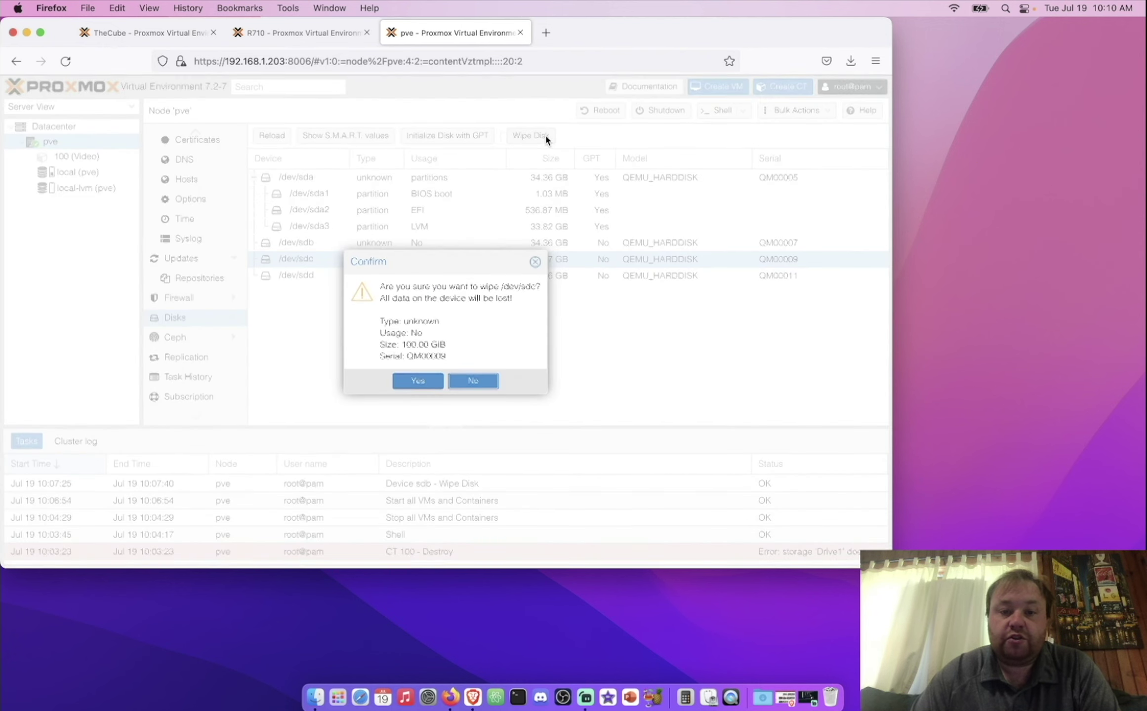
click(424, 379)
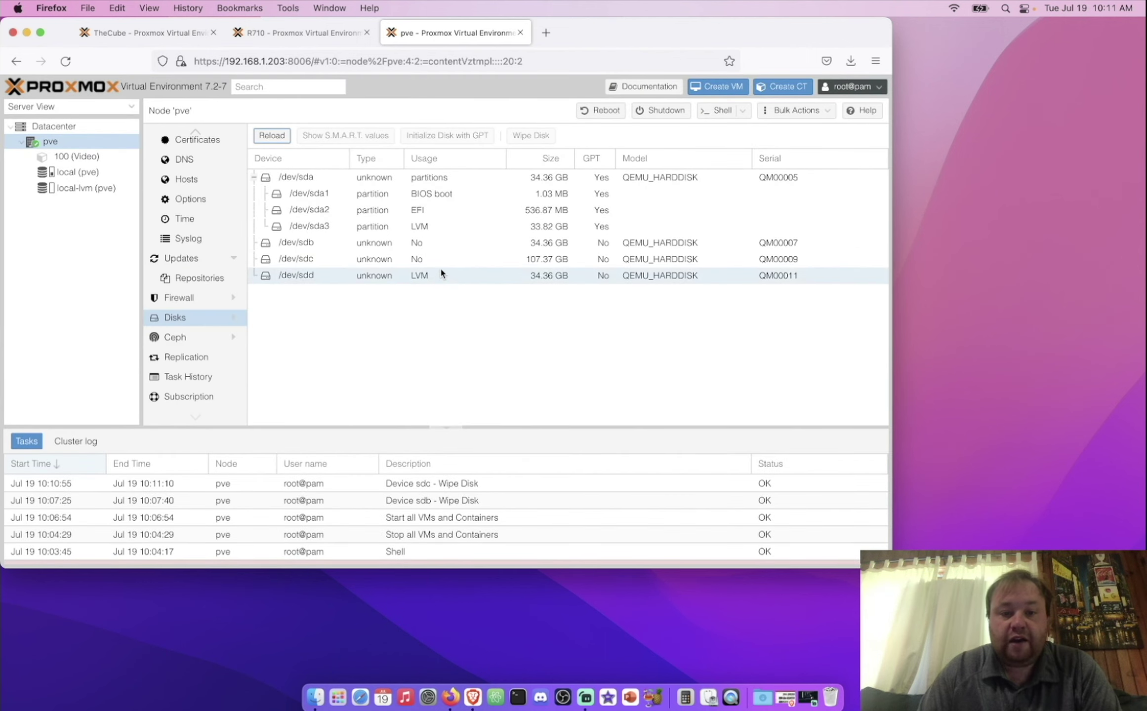
click(447, 265)
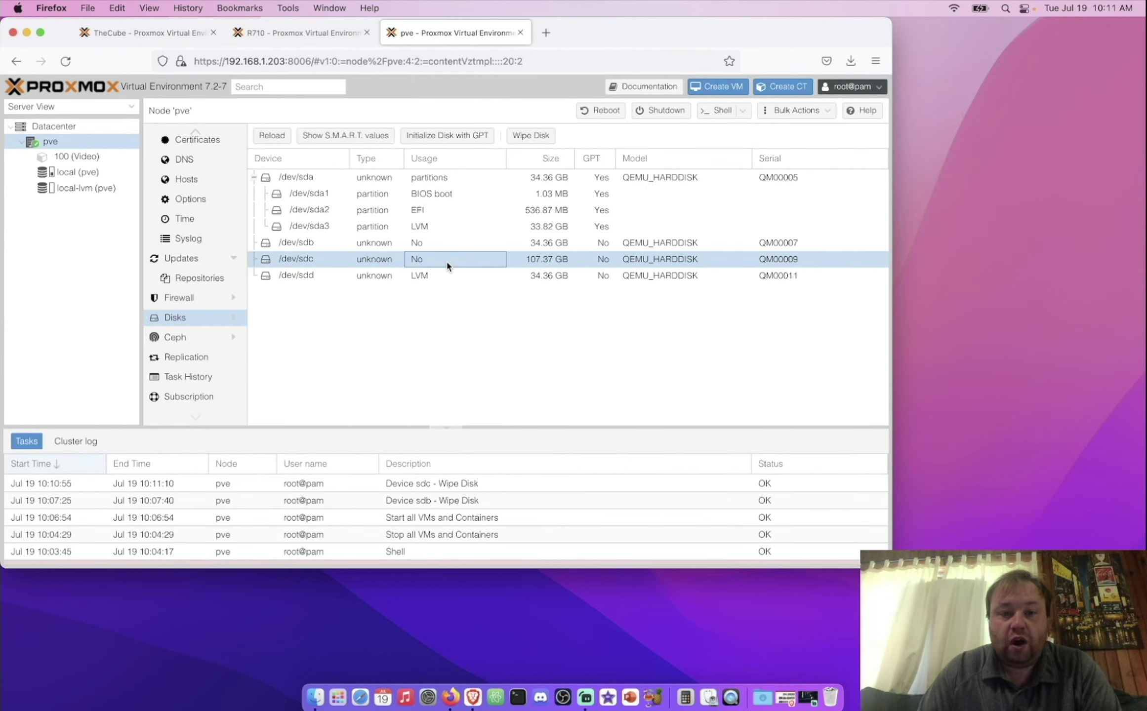
Step: Initialize /dev/sdc with a GPT partition table and go to the node's Directory storage list
click(447, 135)
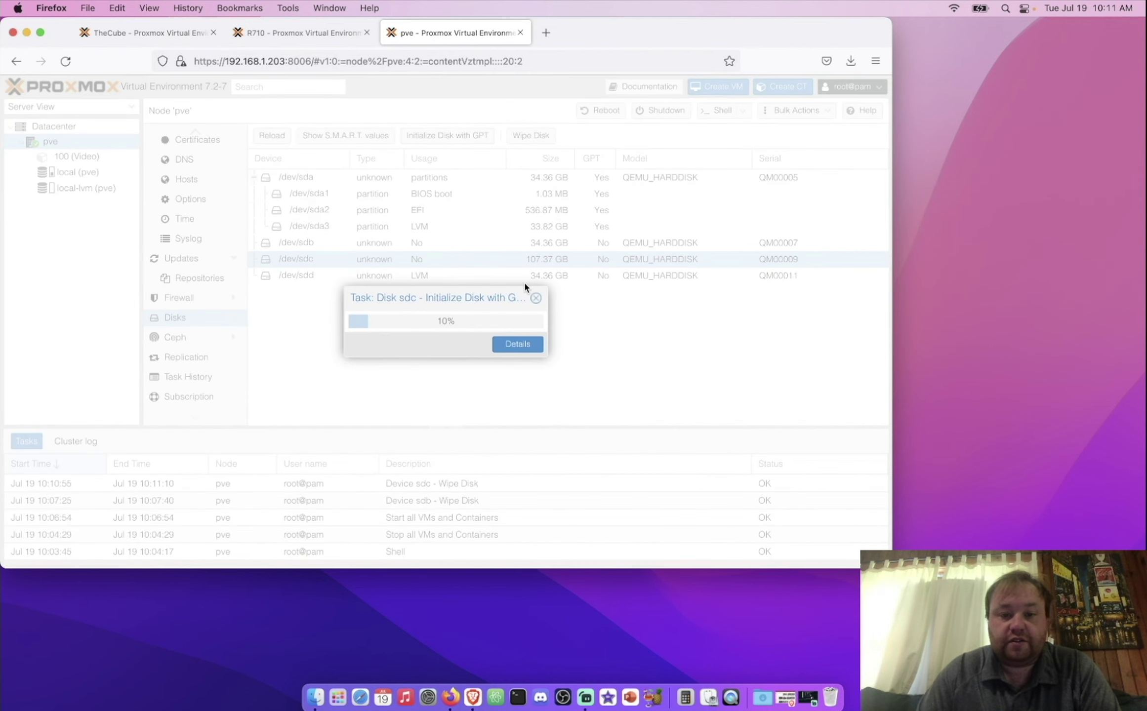
click(230, 318)
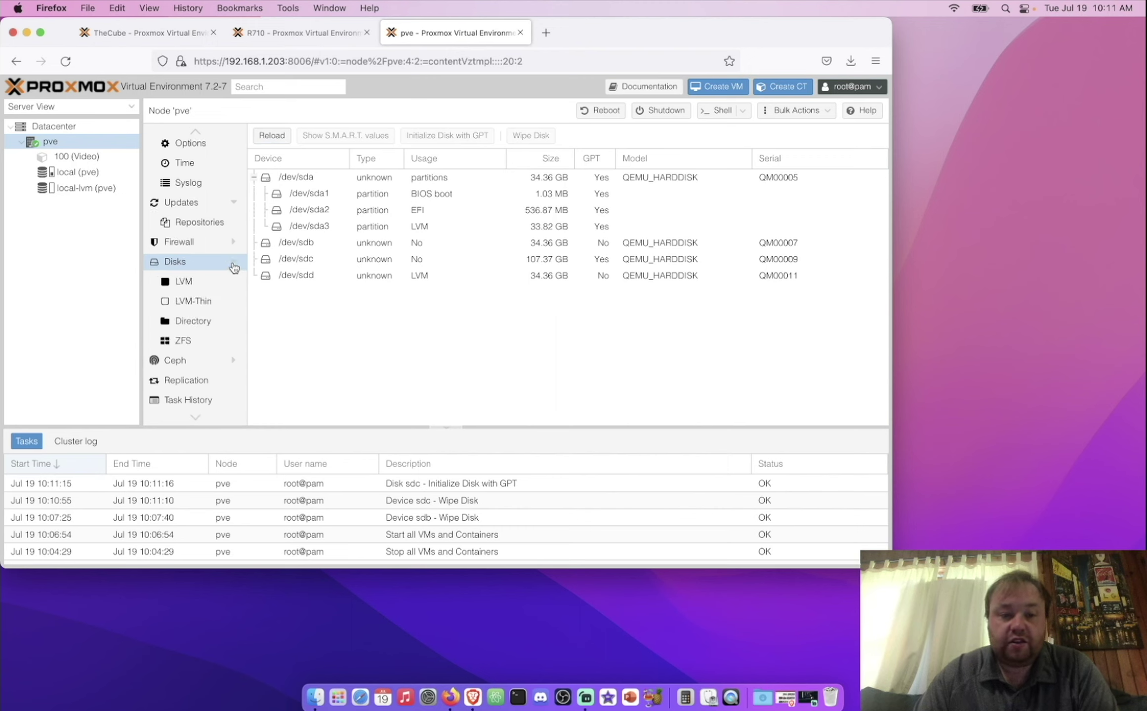
click(214, 322)
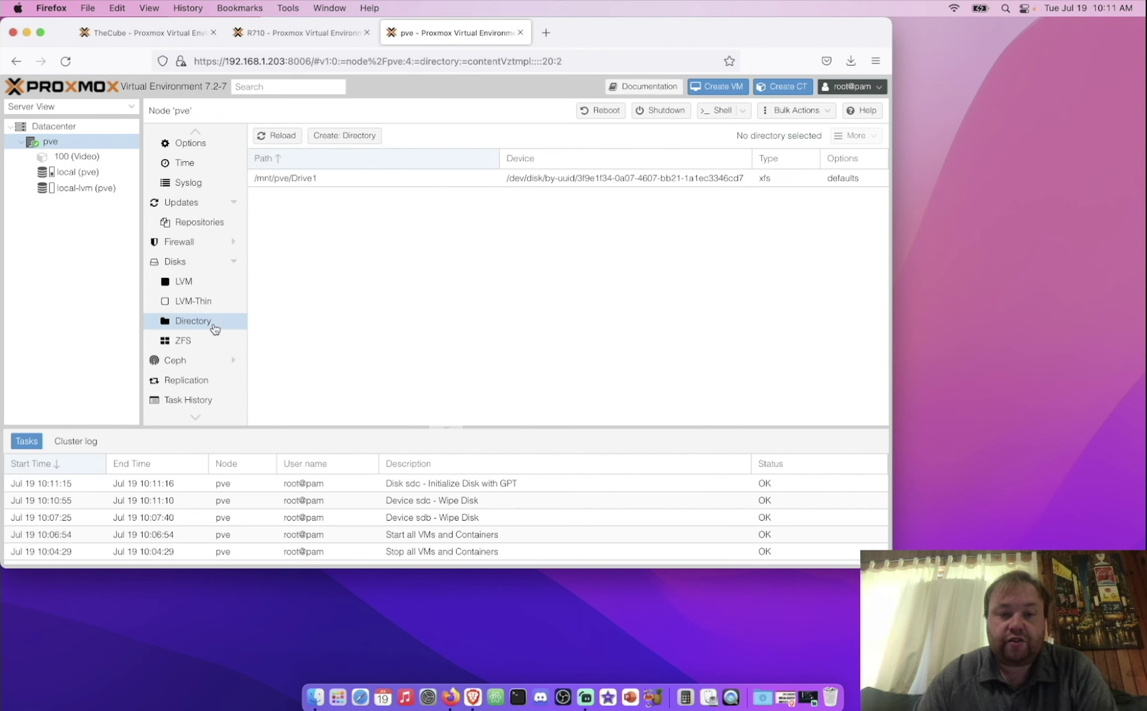
Step: Create an ext4 directory storage named Drive2 on /dev/sdc and select Drive2 in the tree
click(355, 138)
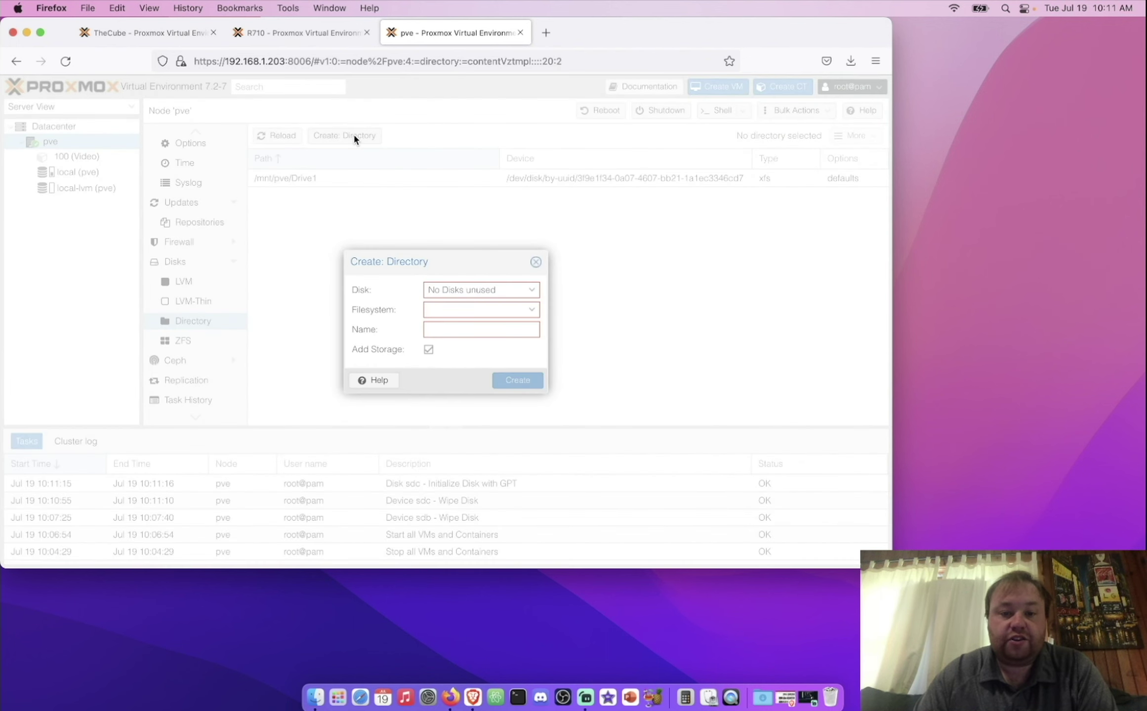
click(532, 290)
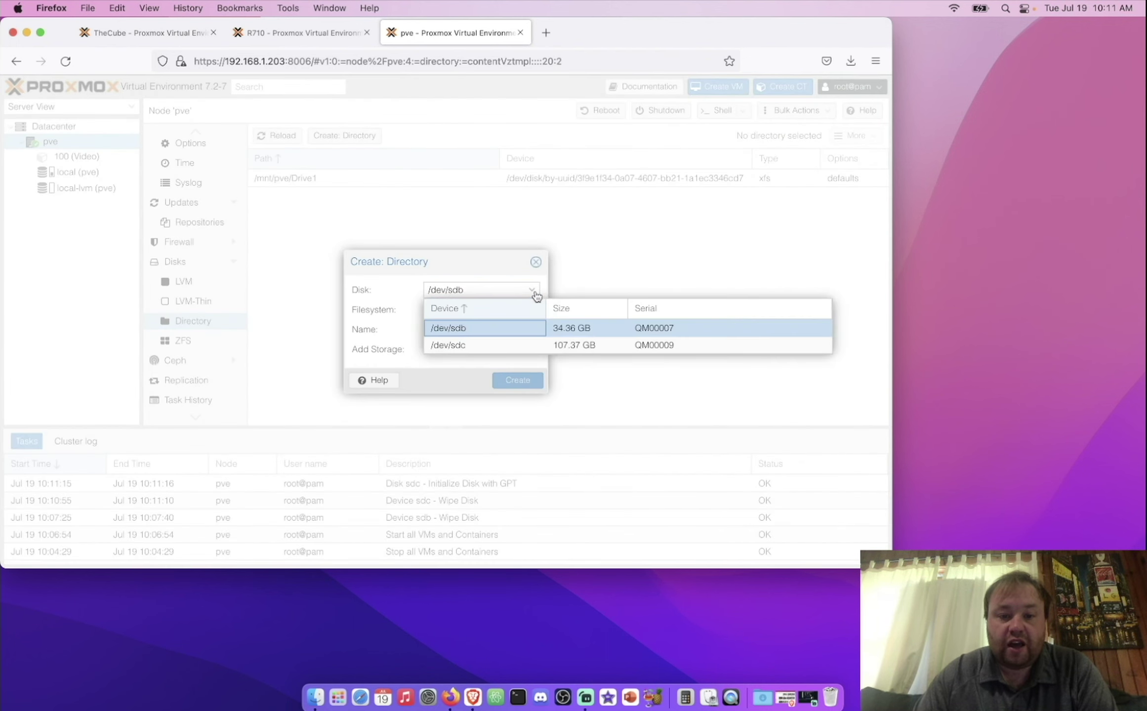
click(461, 340)
click(465, 324)
click(480, 329)
text(Drive2)
click(518, 380)
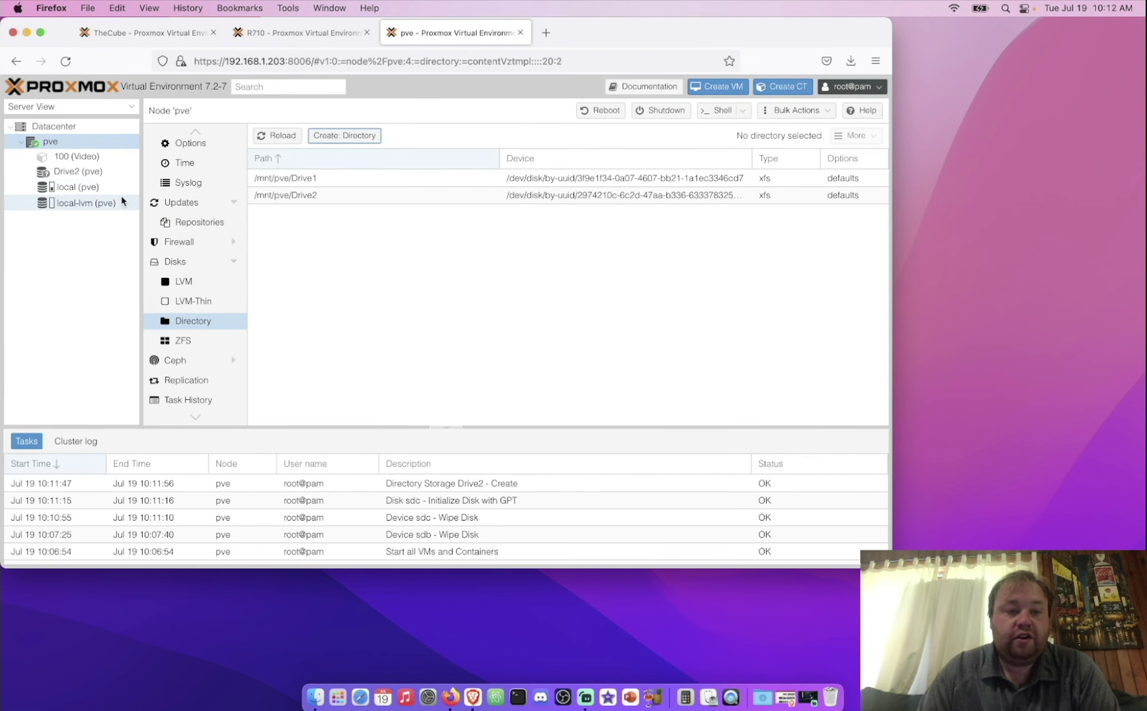
click(84, 173)
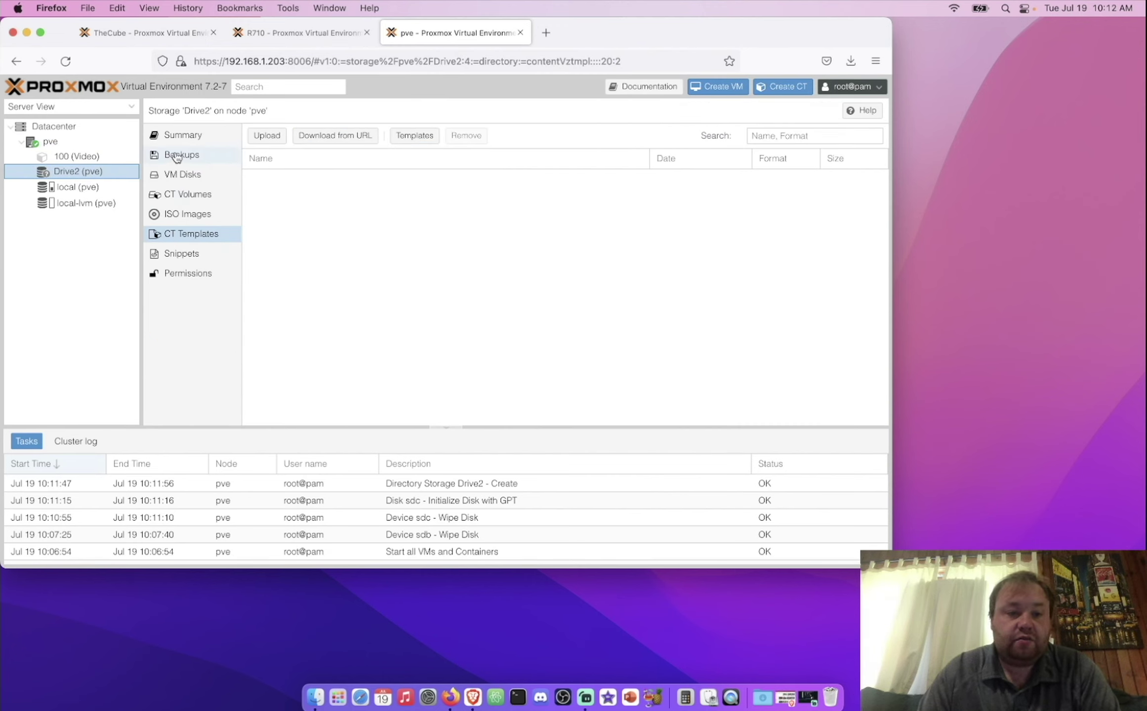
Step: Check Drive2's usage summary, then view its empty CT Templates list
click(198, 135)
click(198, 135)
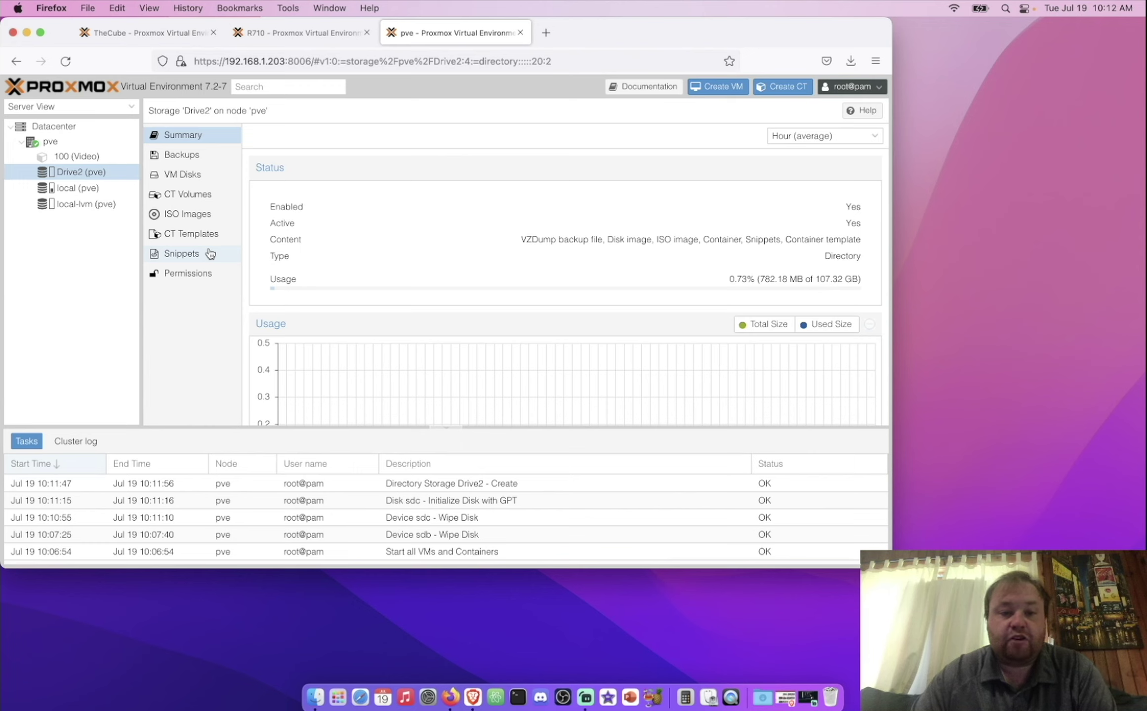
click(178, 243)
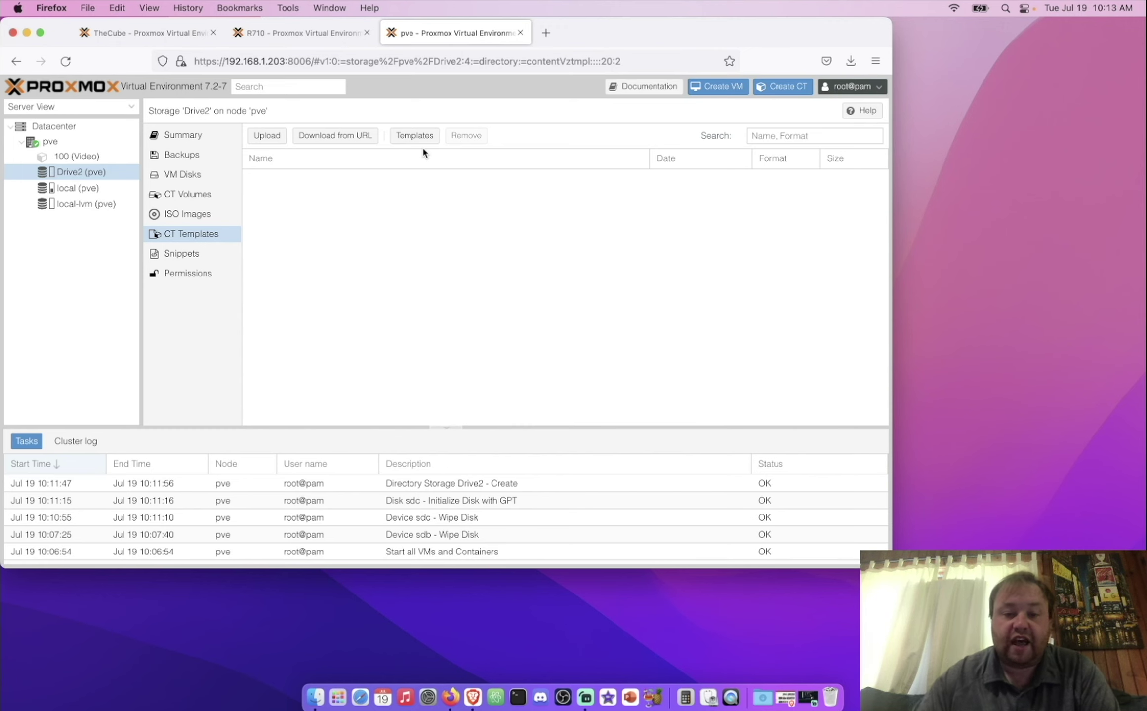
Step: Browse the template catalogue and download ubuntu-22.04-standard to Drive2
click(411, 141)
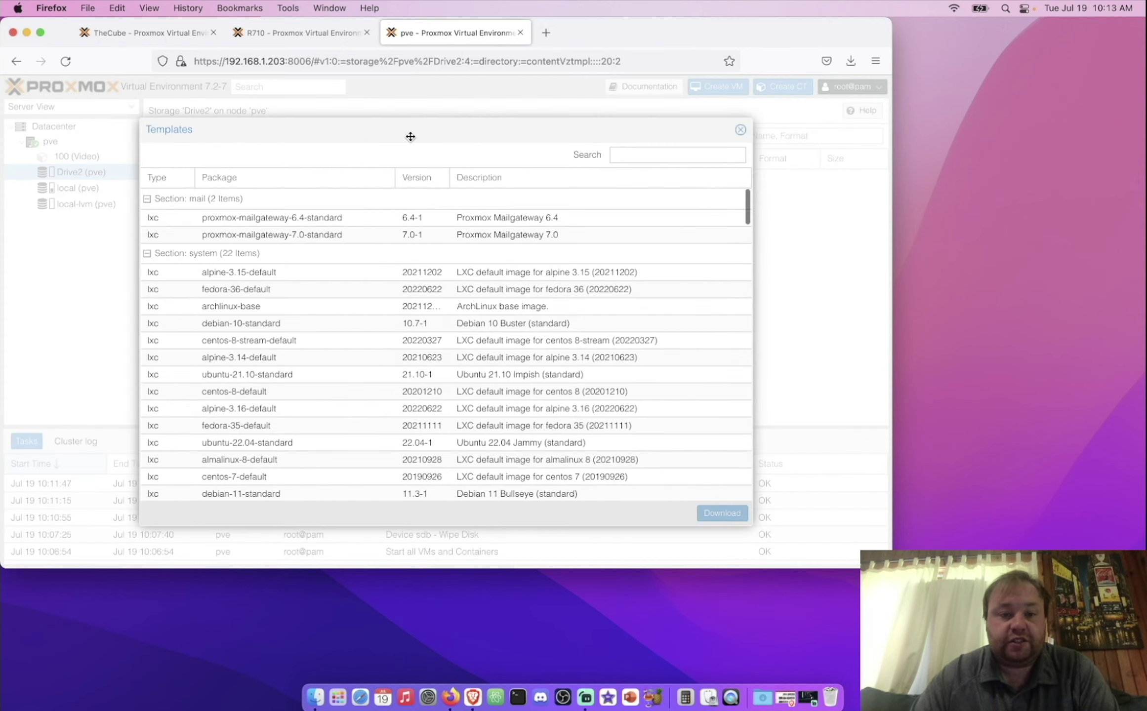
scroll(312, 415, down, 5)
scroll(314, 415, down, 15)
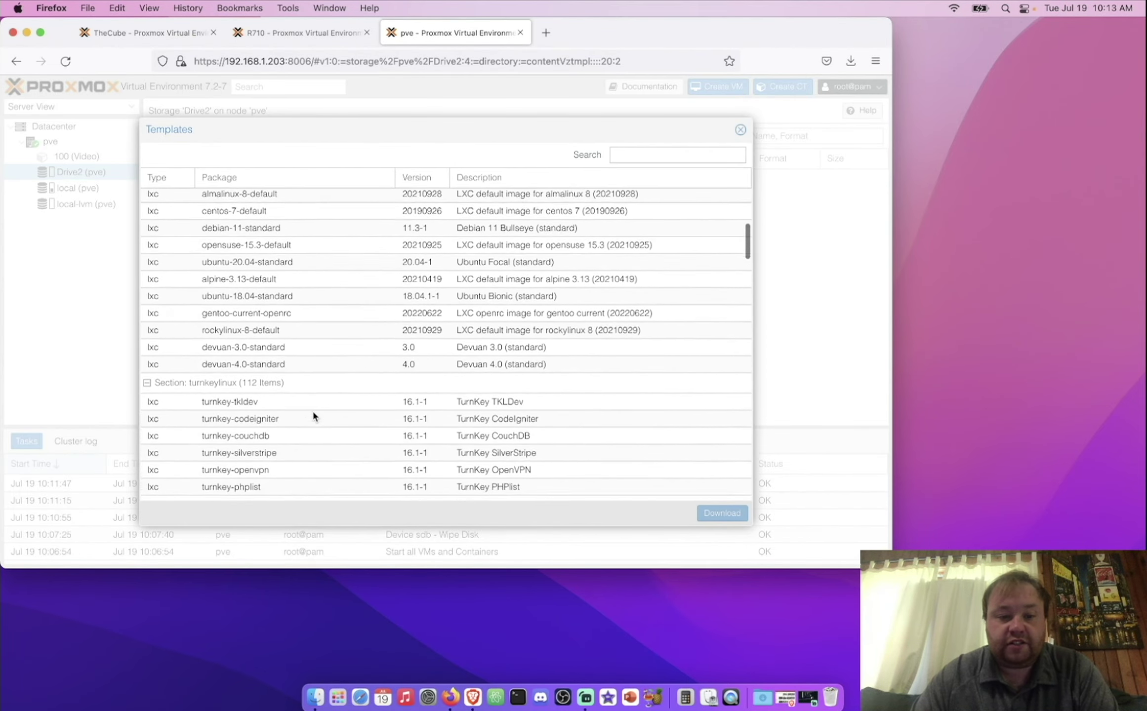
scroll(313, 415, down, 15)
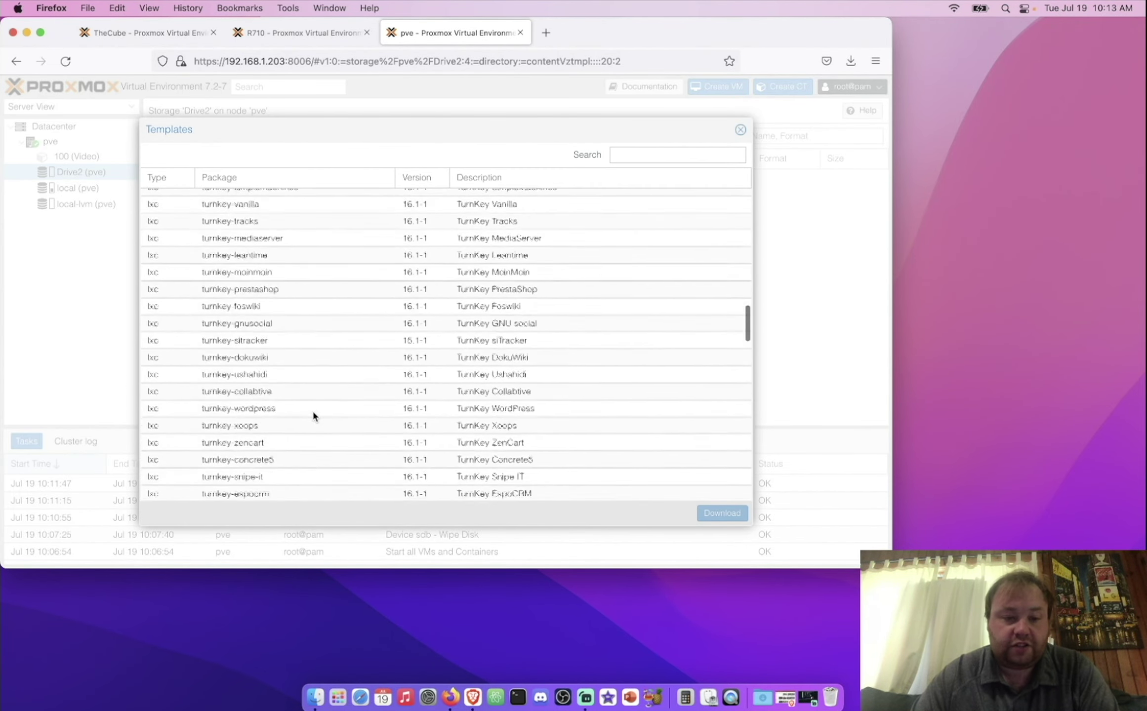
scroll(313, 415, down, 15)
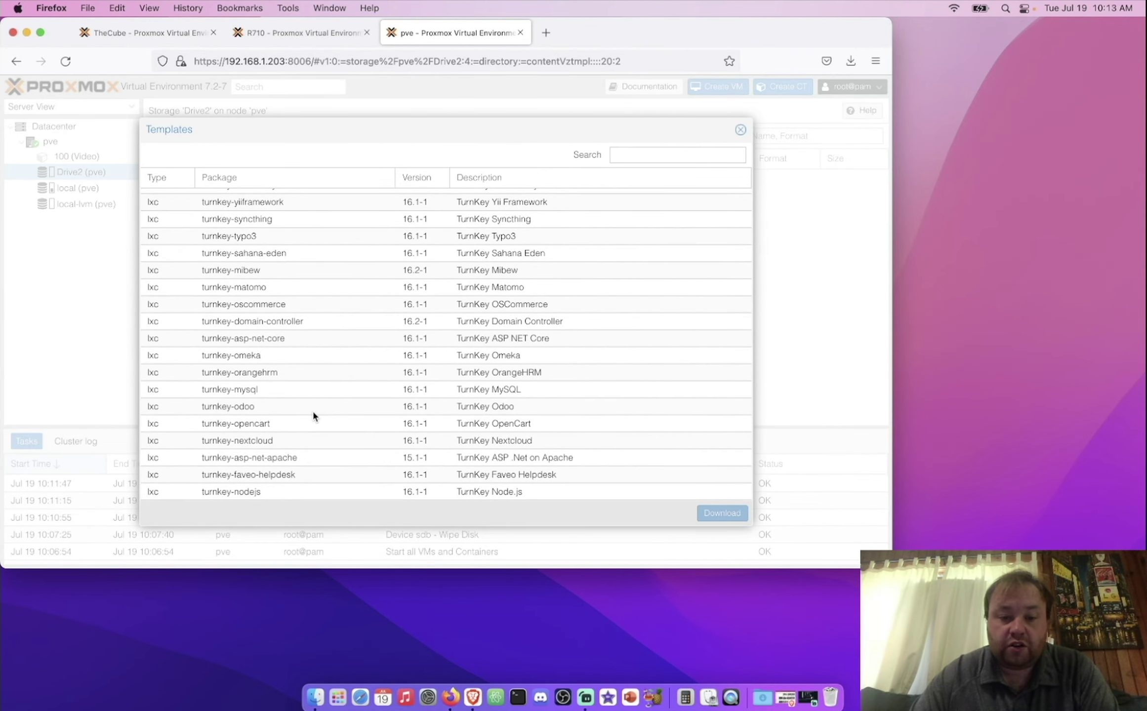
scroll(314, 416, down, 5)
scroll(313, 416, down, 8)
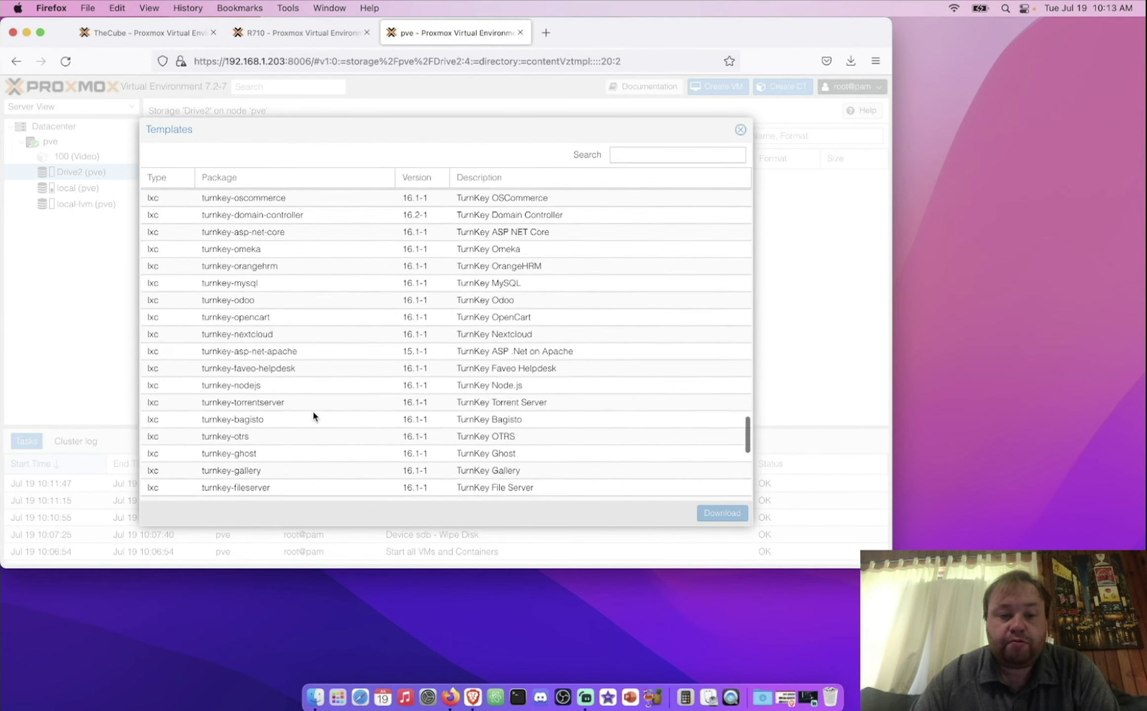
scroll(313, 417, down, 3)
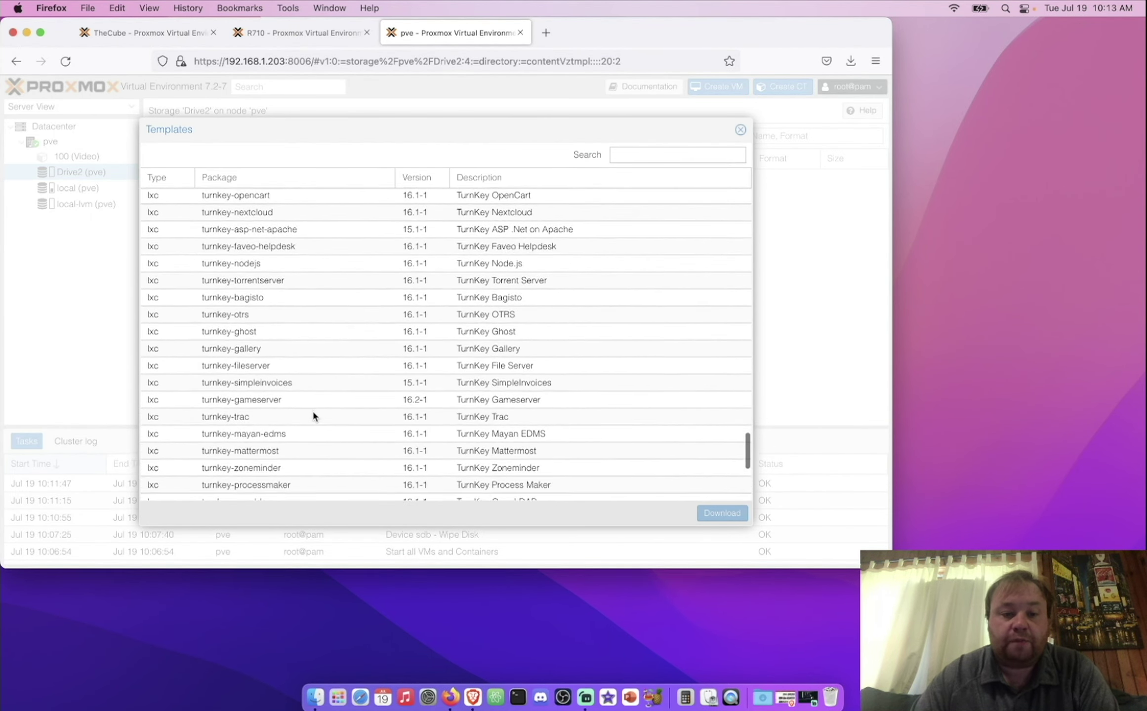
scroll(301, 430, down, 6)
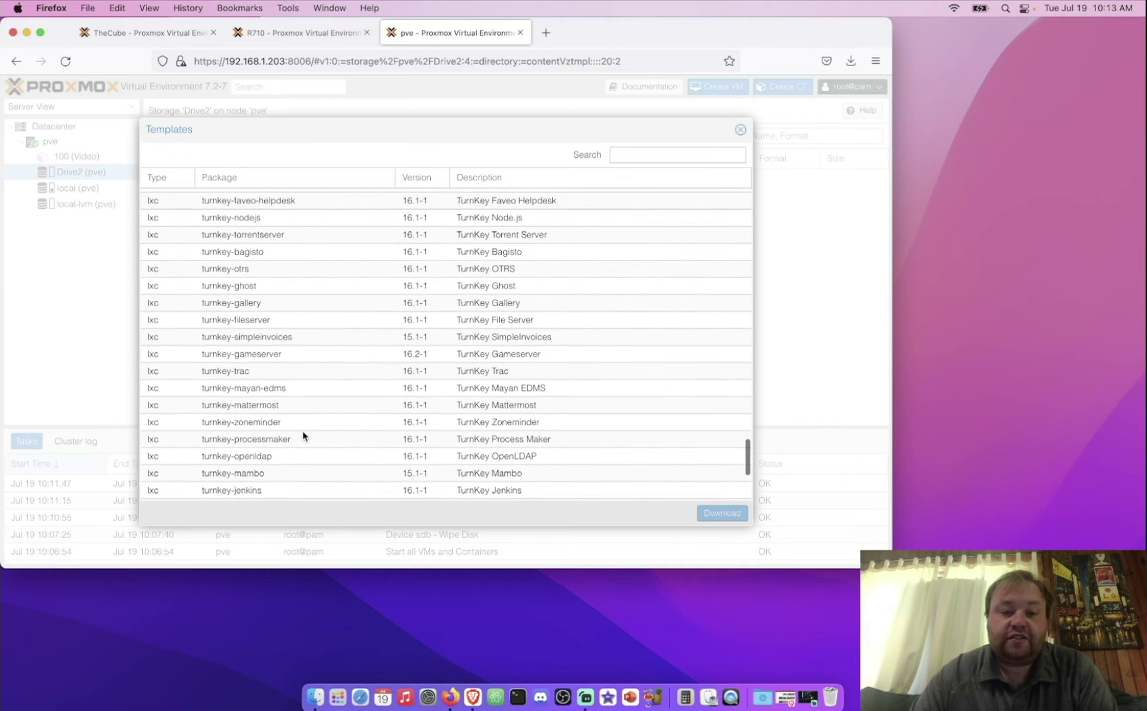
scroll(301, 431, down, 5)
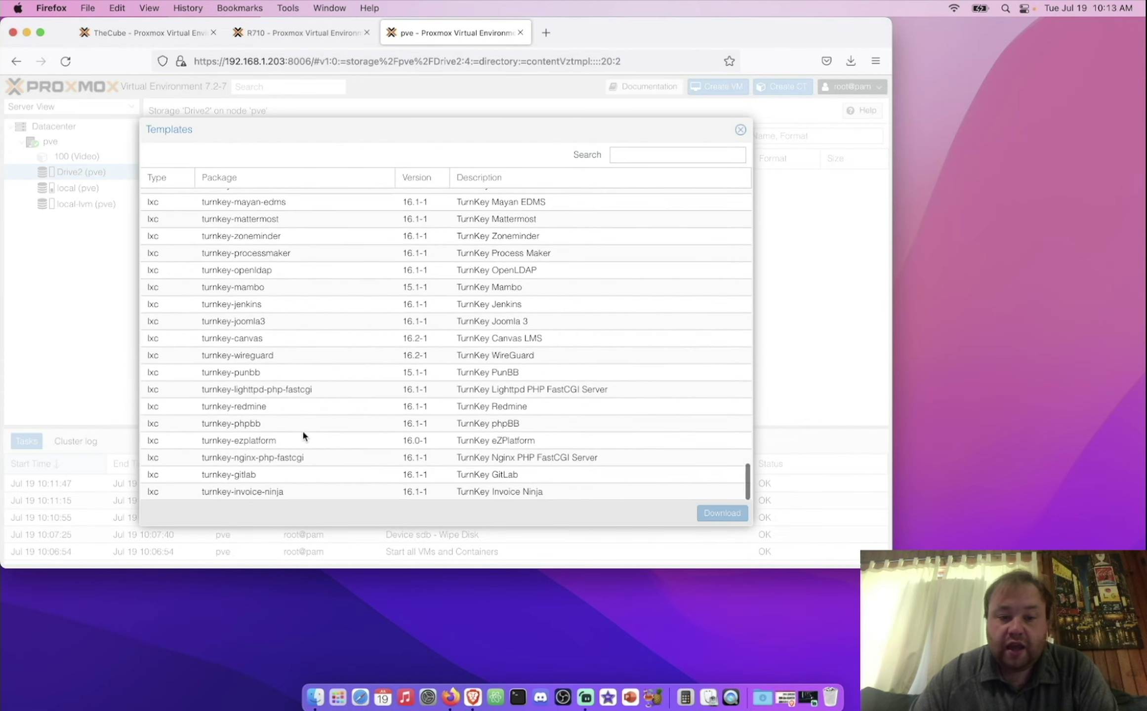
scroll(303, 435, up, 20)
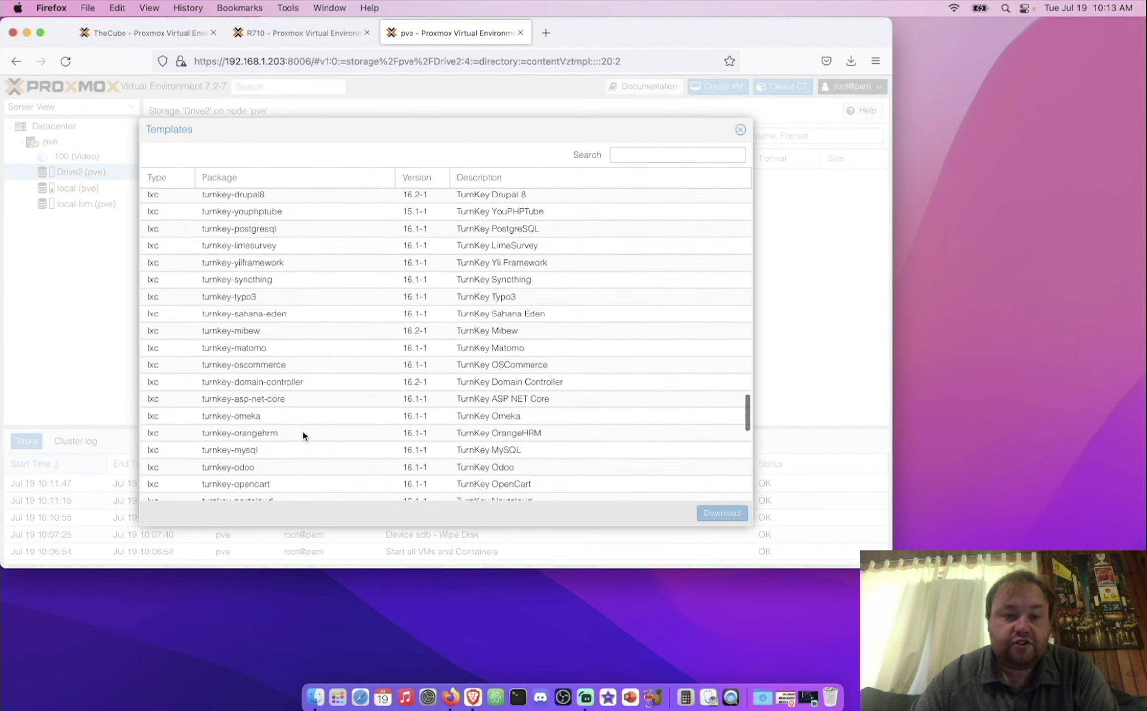
scroll(303, 434, up, 20)
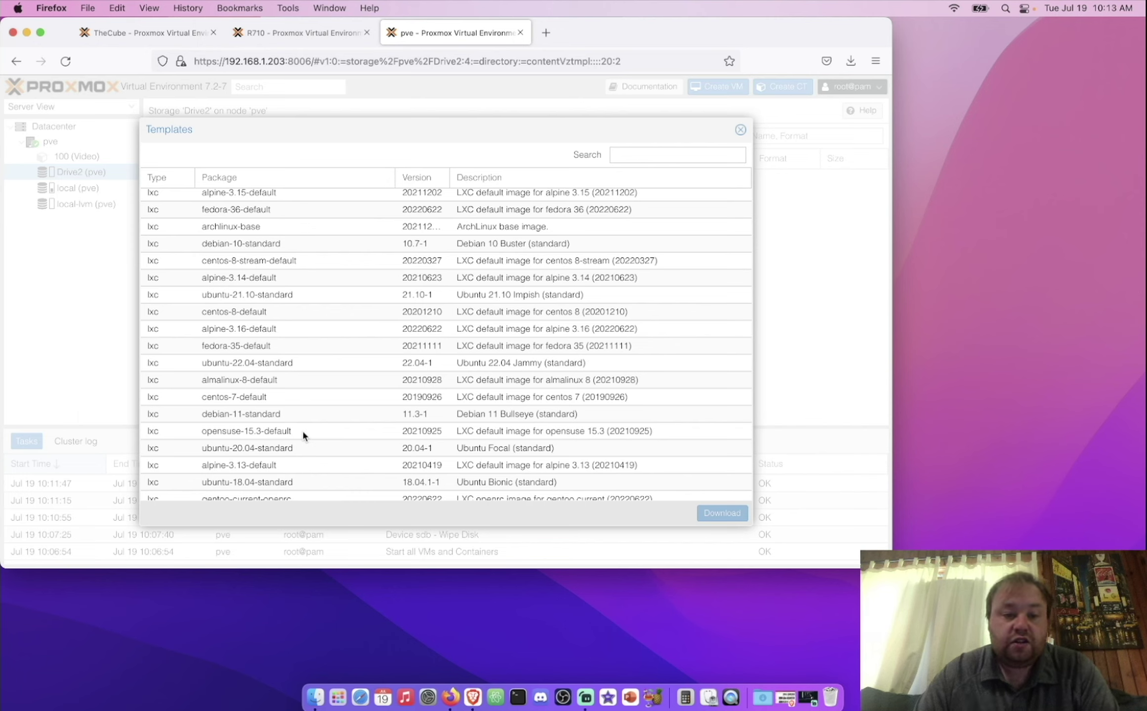
click(297, 367)
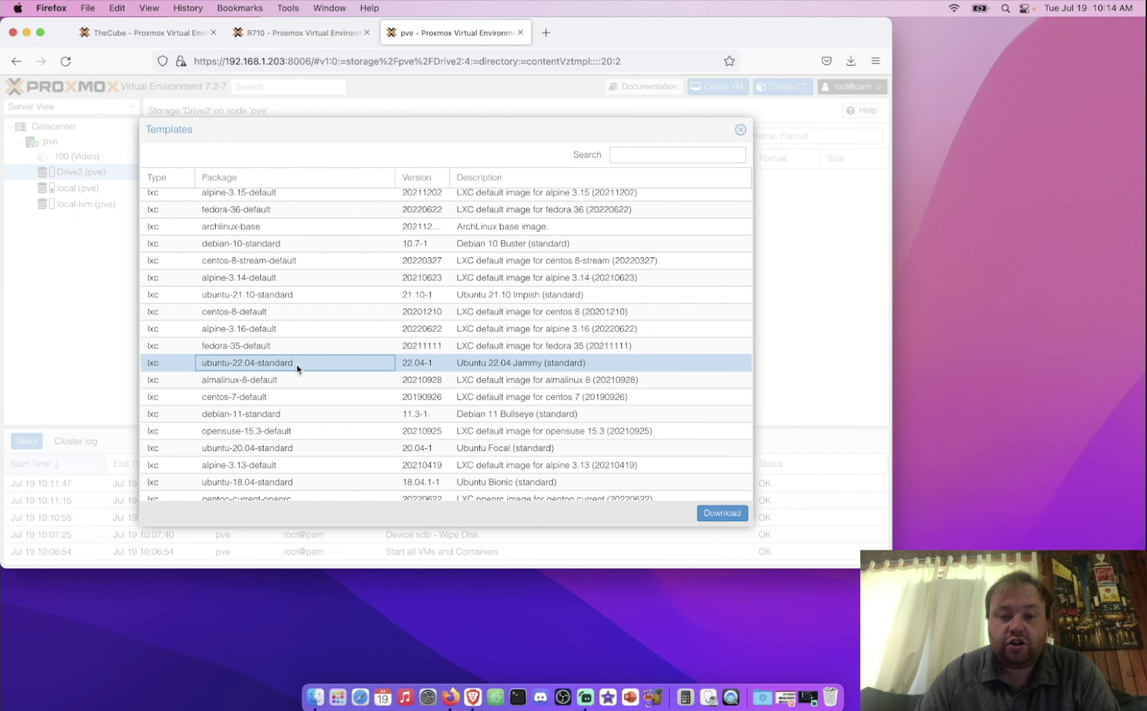
click(726, 517)
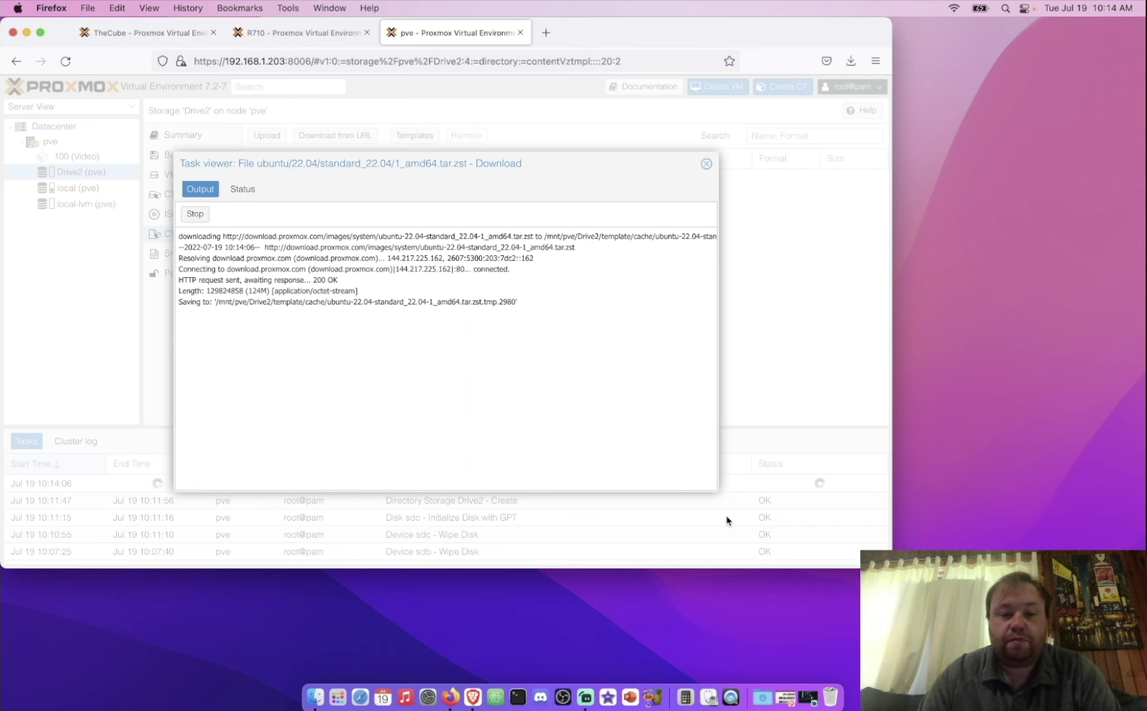
Step: Reopen the template download task's output to verify TASK OK, then close it
click(706, 165)
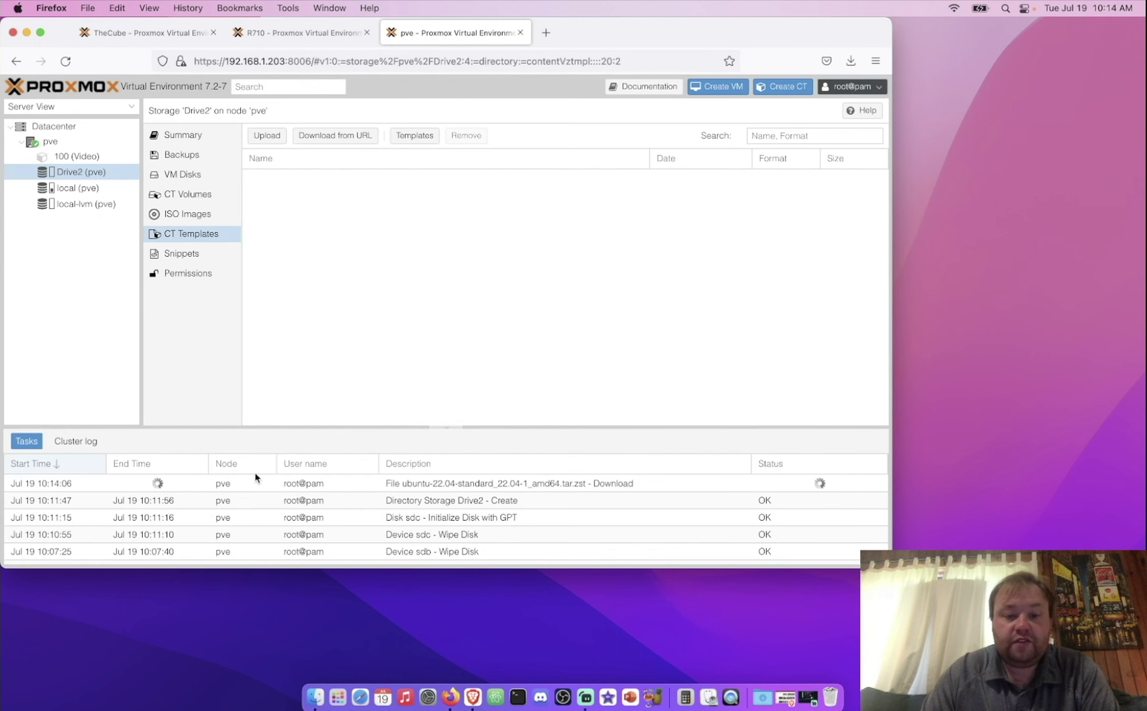
double_click(528, 485)
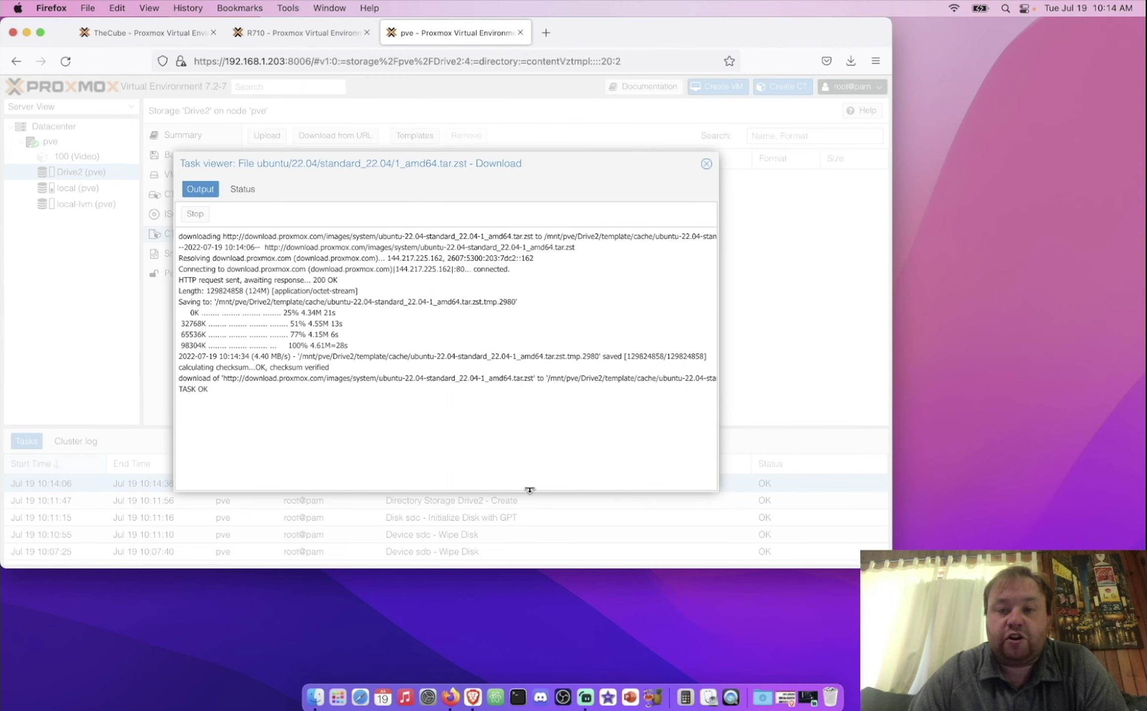
click(706, 164)
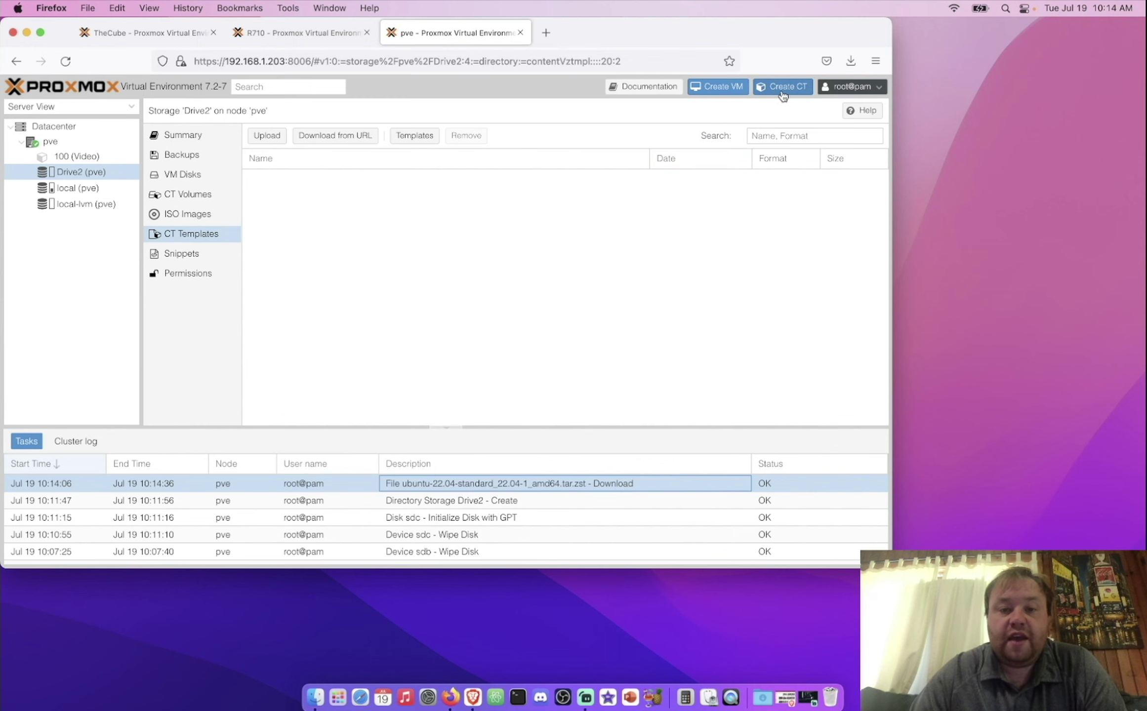
Step: Reload the page, start Create CT, and give the container hostname 'test' before entering the password
key(super+r)
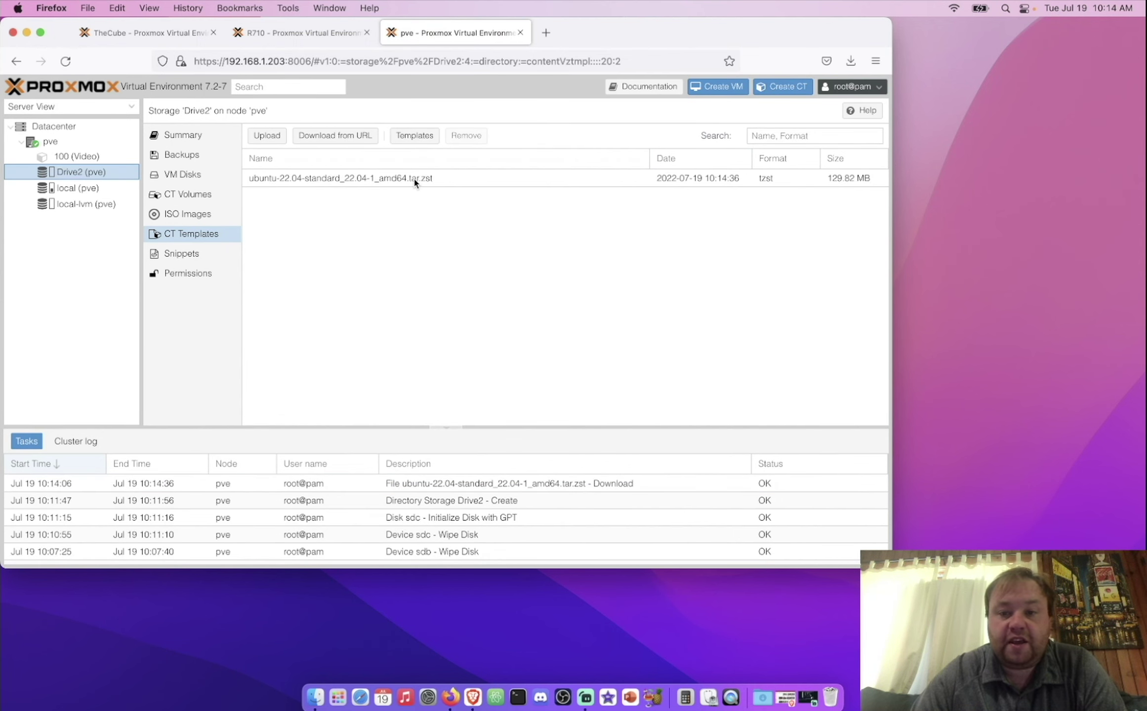
click(784, 87)
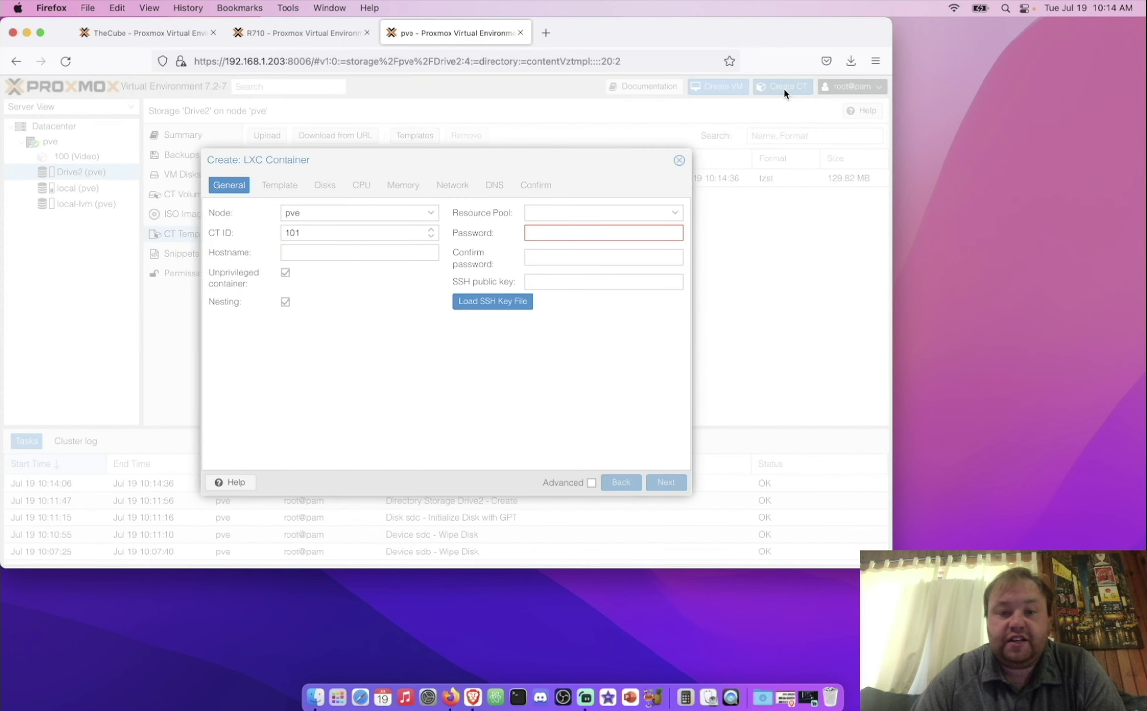
click(336, 252)
text(test)
click(546, 236)
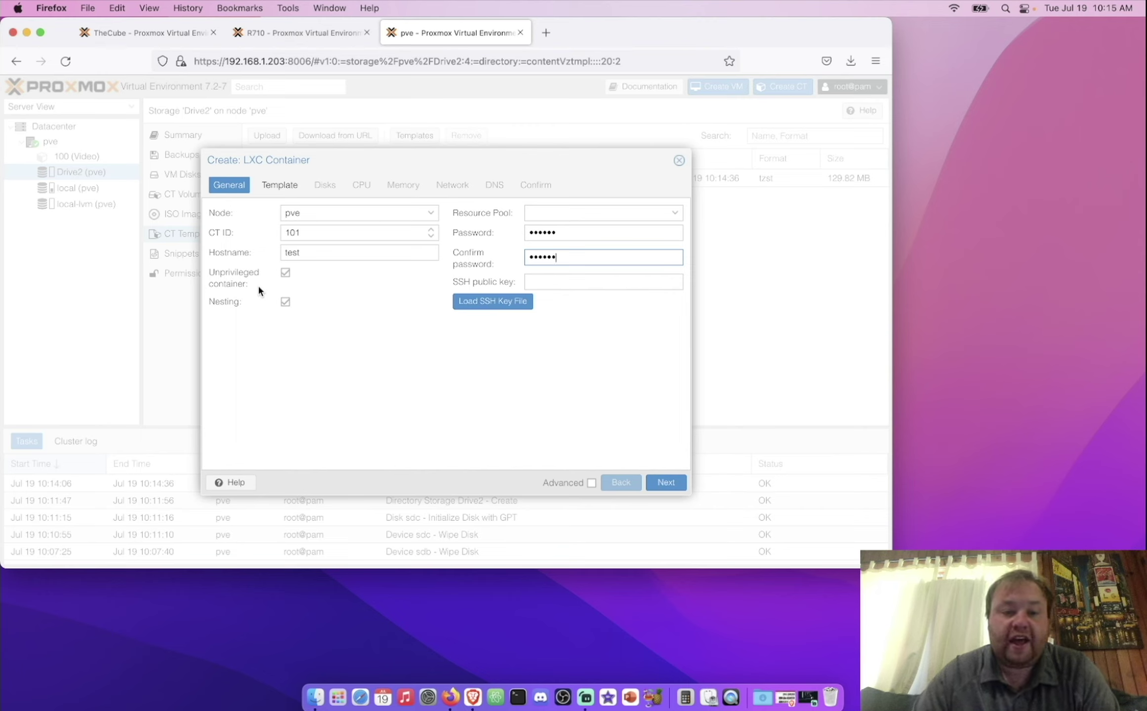
Step: Choose the ubuntu-22.04 container template from Drive2 storage
click(670, 488)
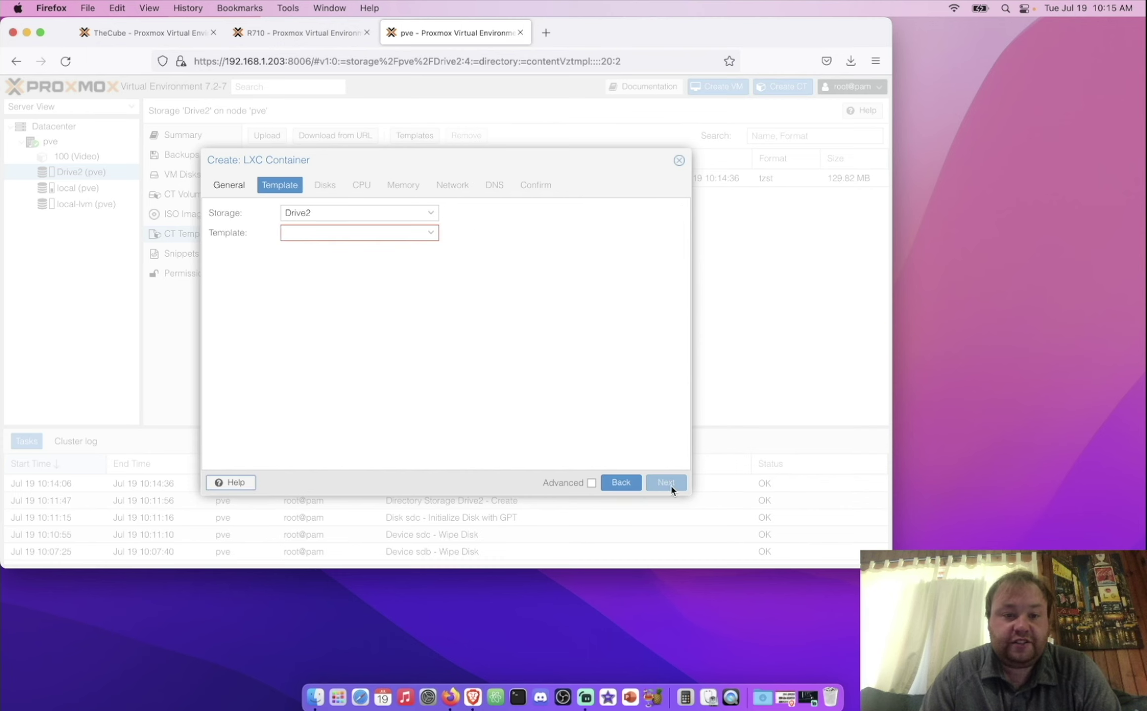
click(429, 232)
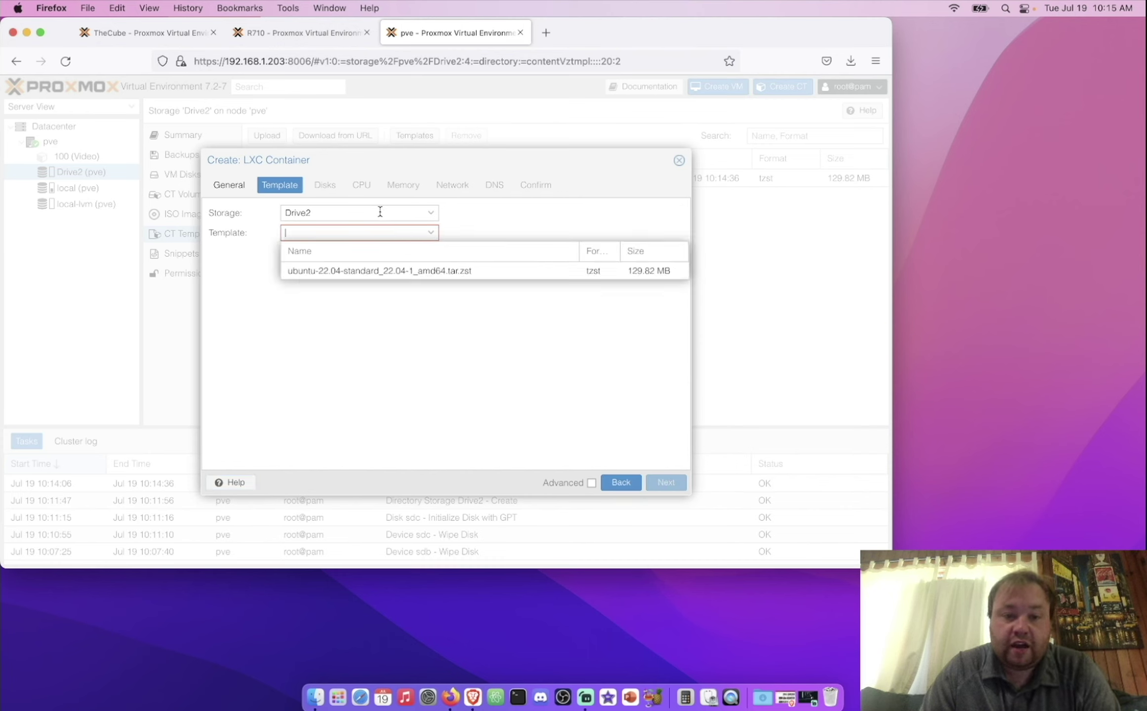
click(430, 213)
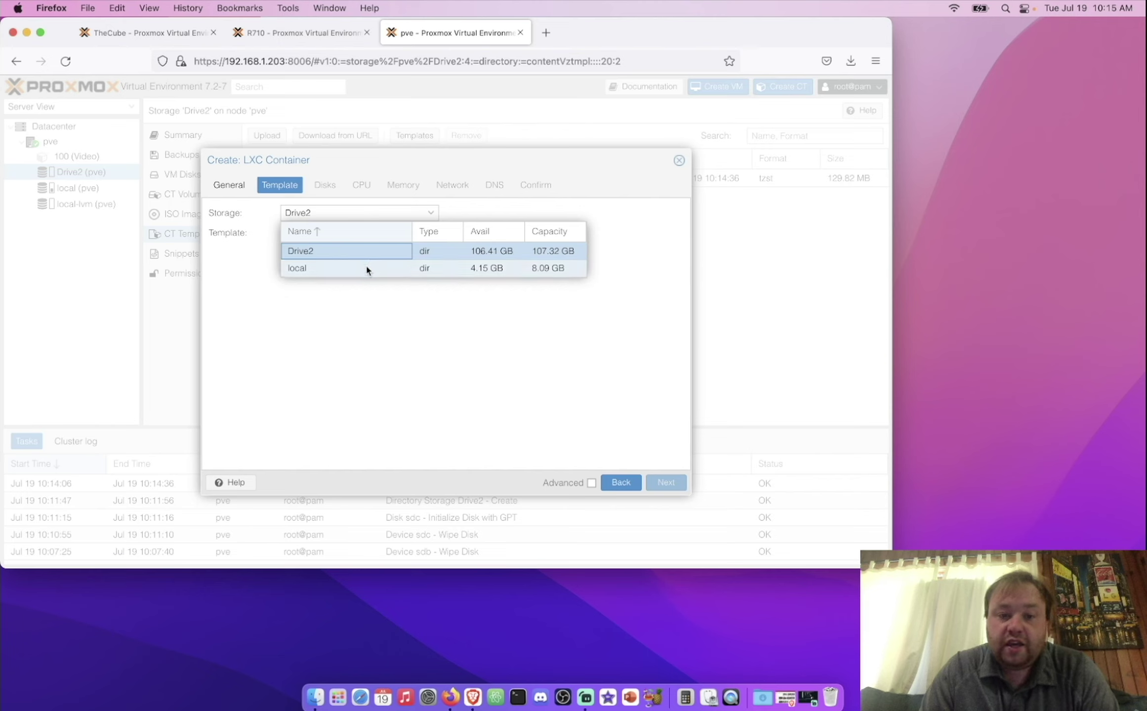
click(452, 220)
click(431, 233)
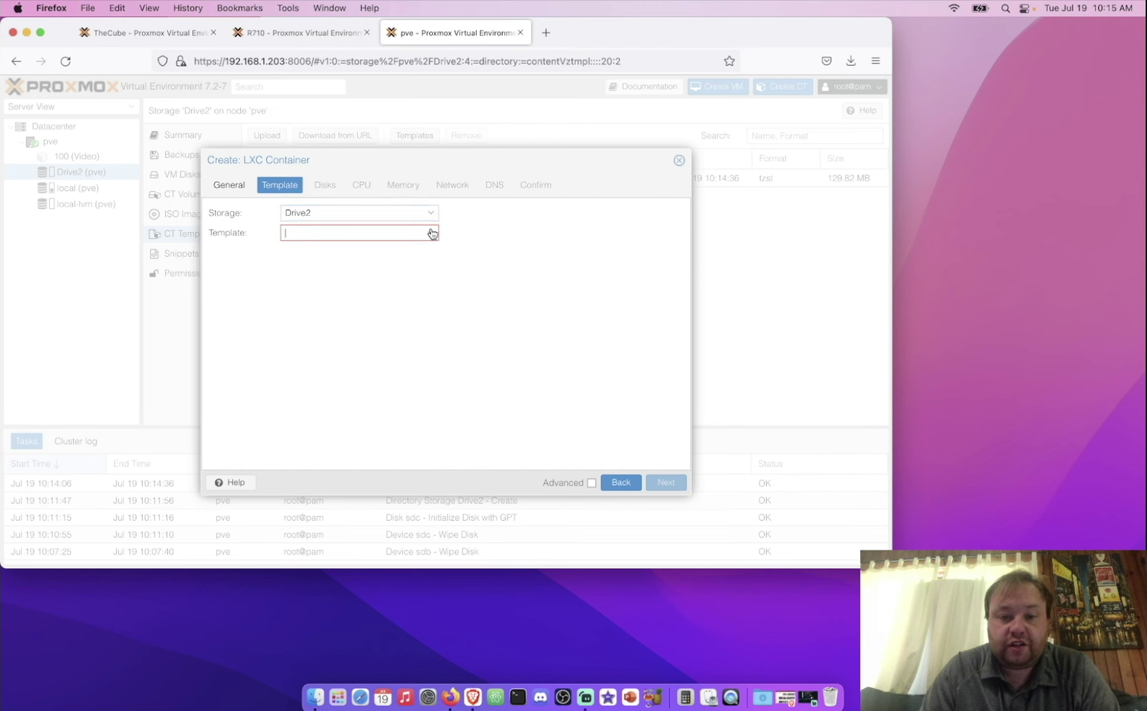
click(374, 273)
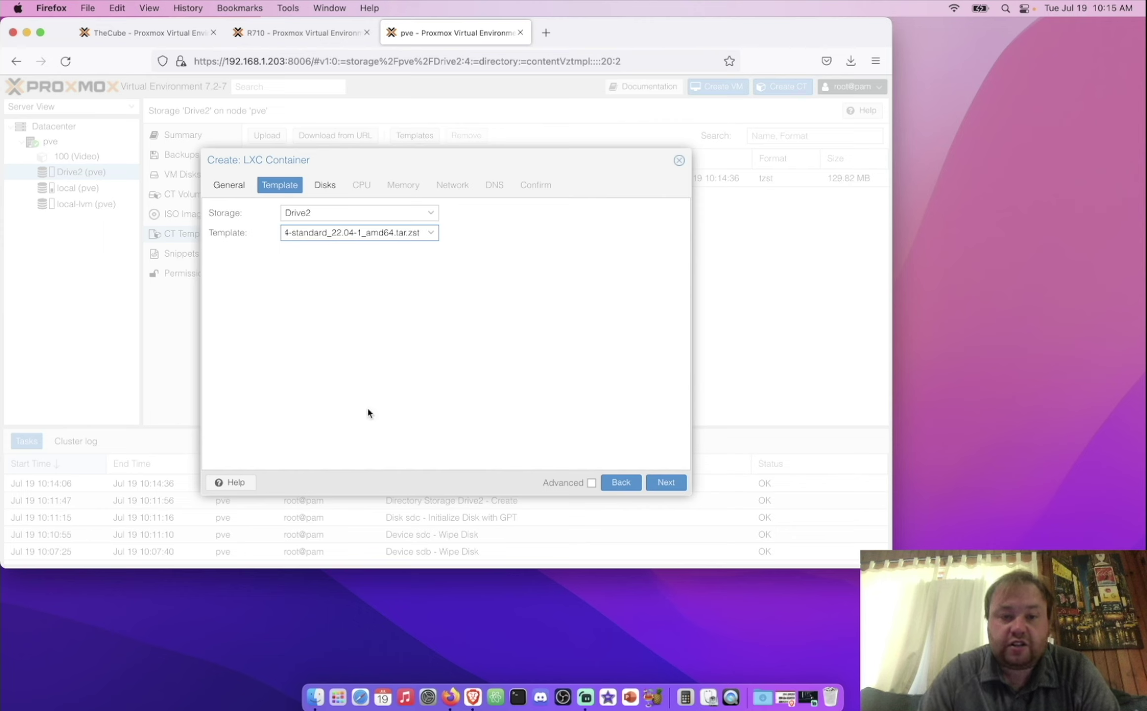
Step: Keep the default 8 GiB root disk on Drive2 and 1 CPU core
click(665, 482)
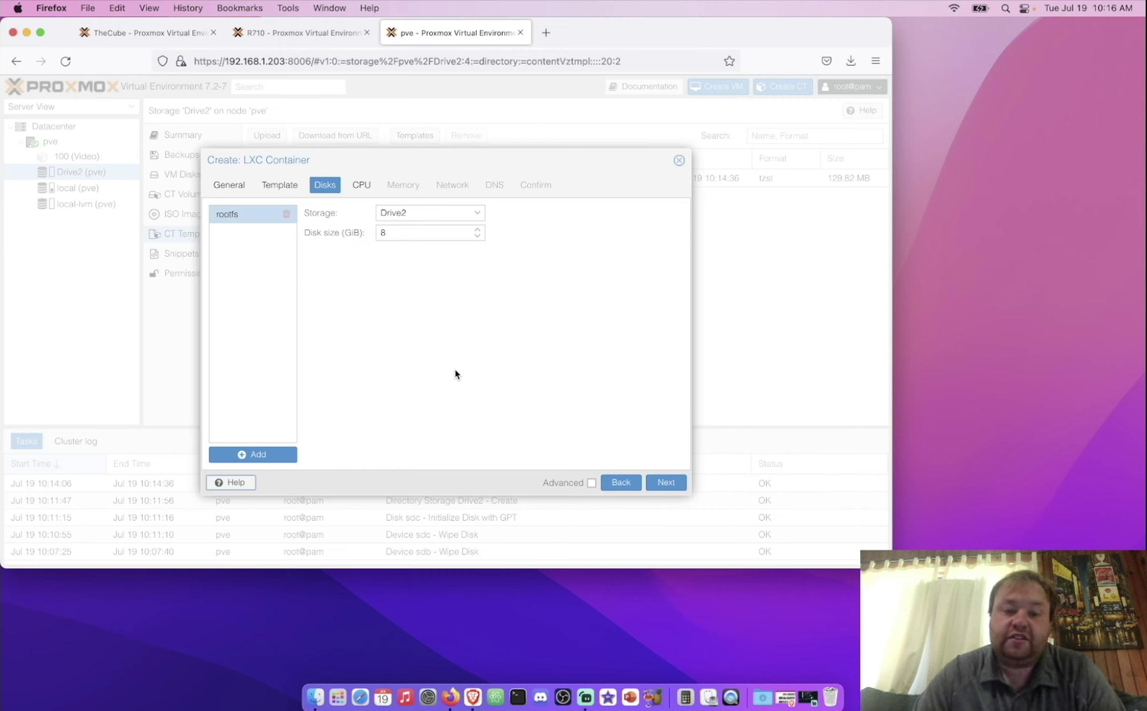
click(667, 481)
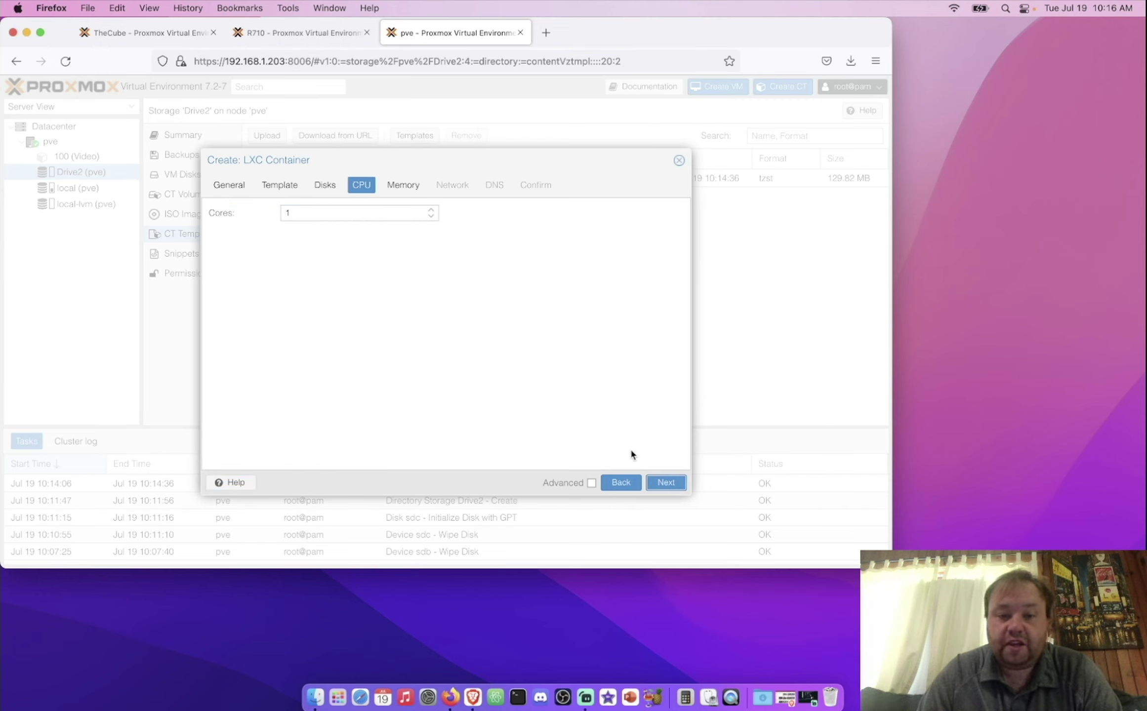
click(665, 483)
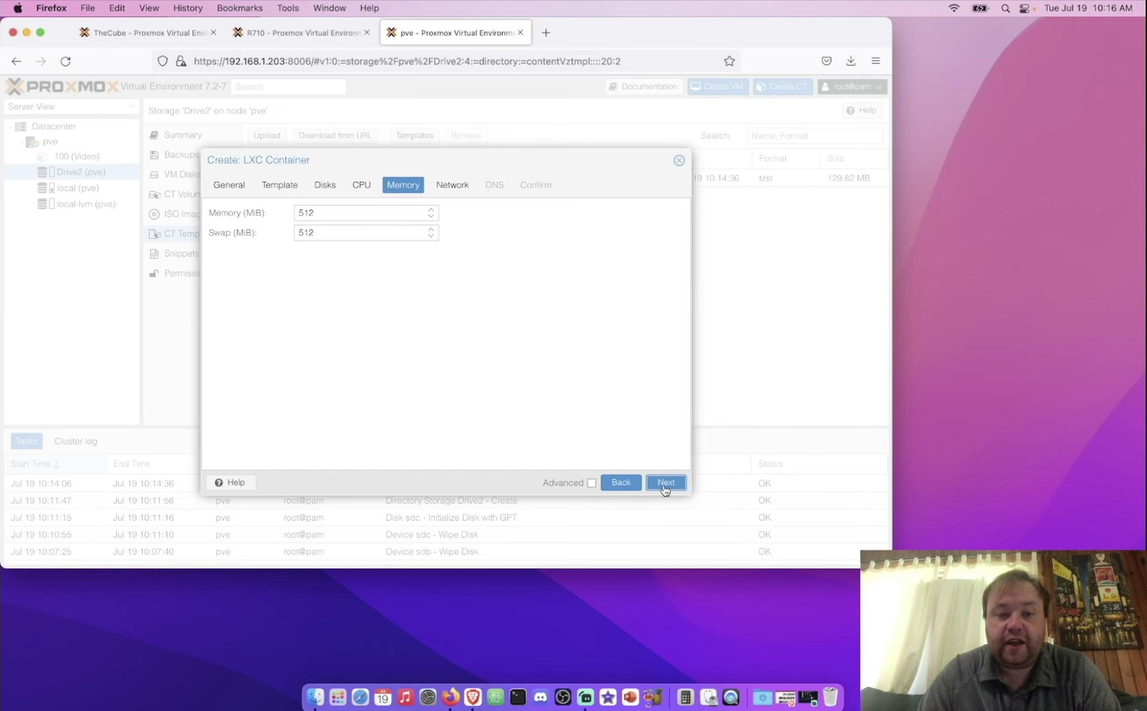
Step: Accept 512 MiB memory and keep the container's eth0 on bridge vmbr0
click(665, 483)
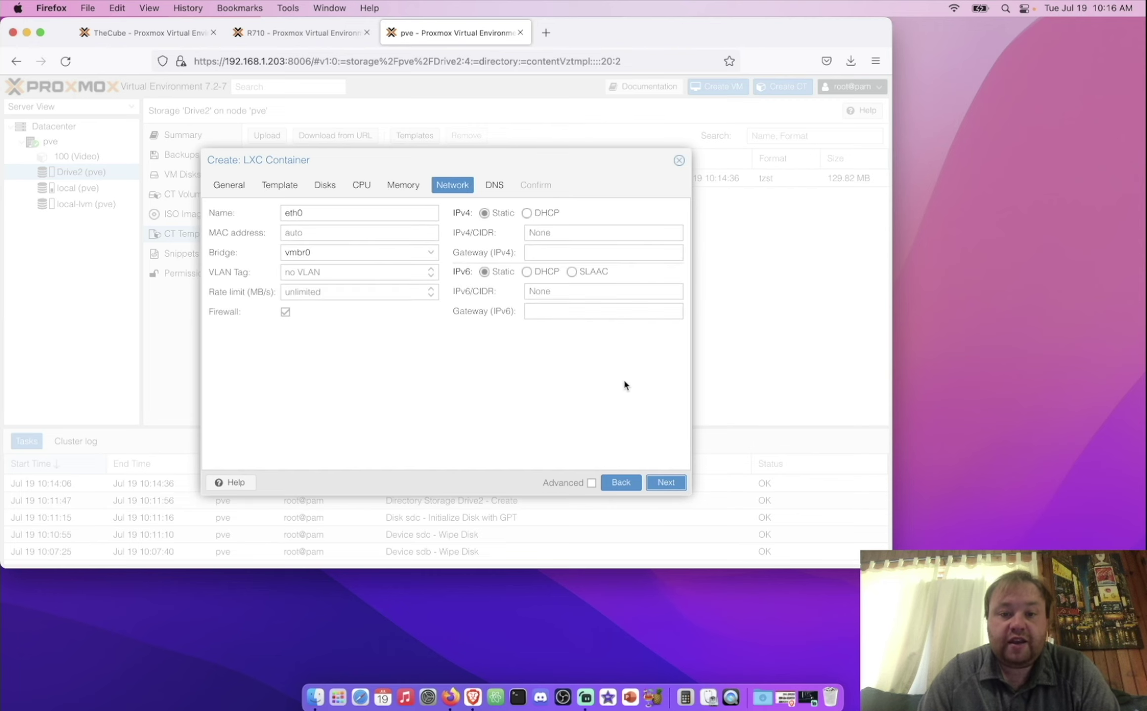
click(567, 233)
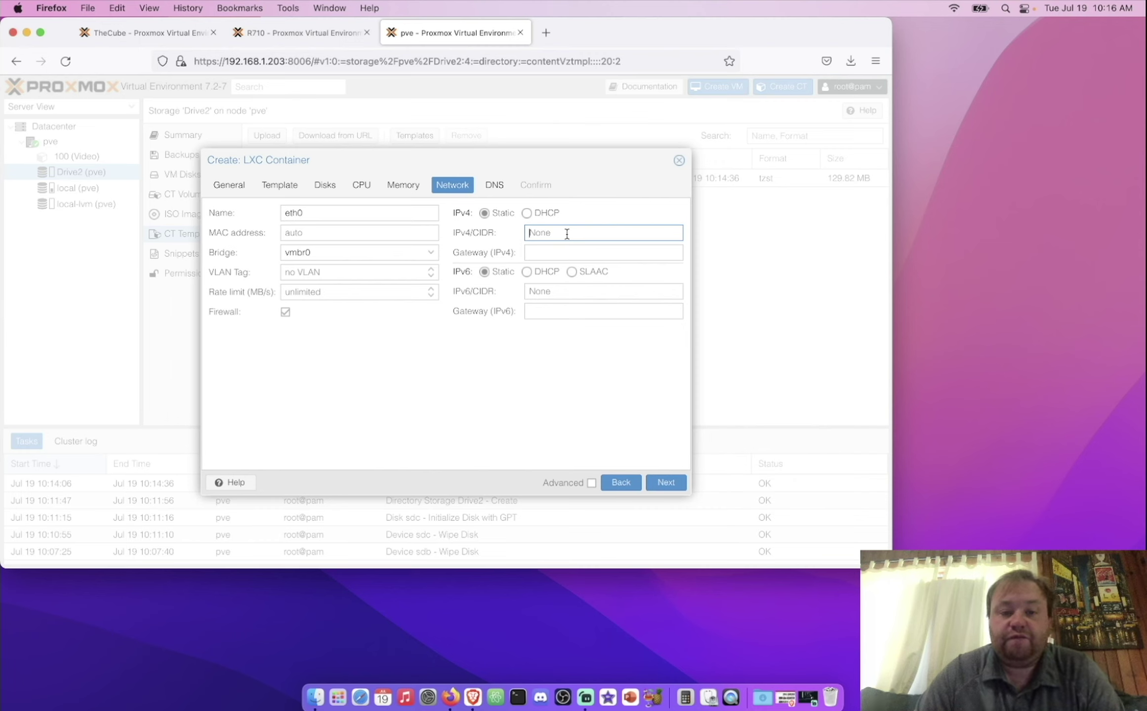
click(431, 253)
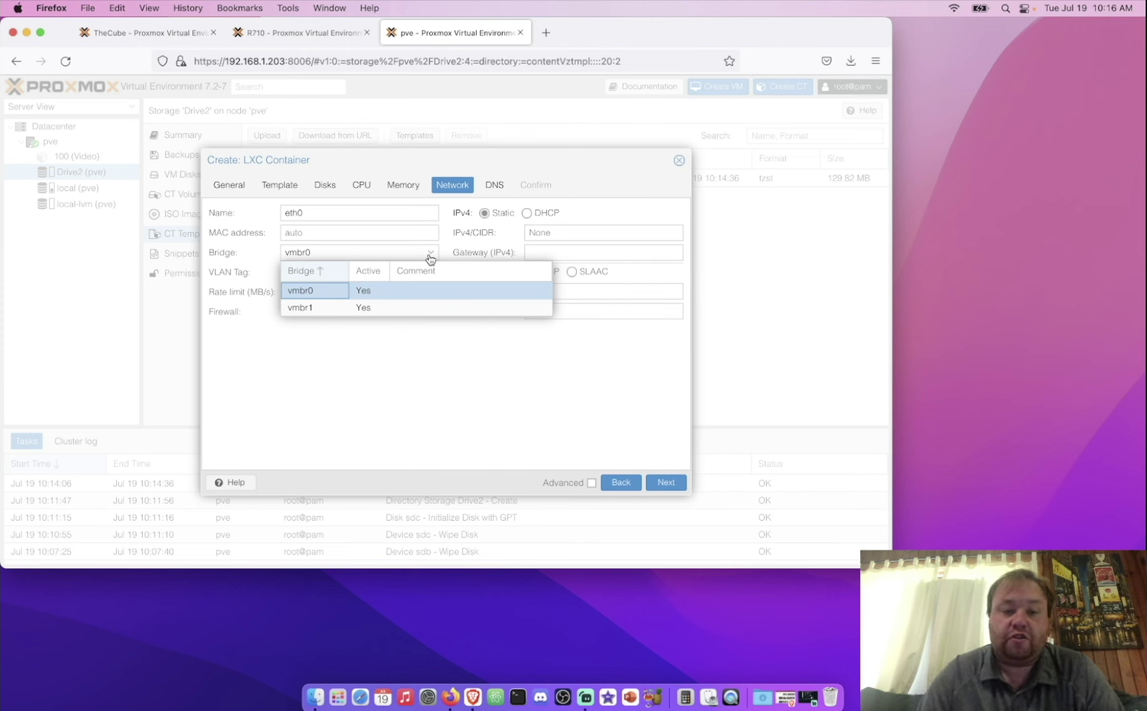
click(409, 291)
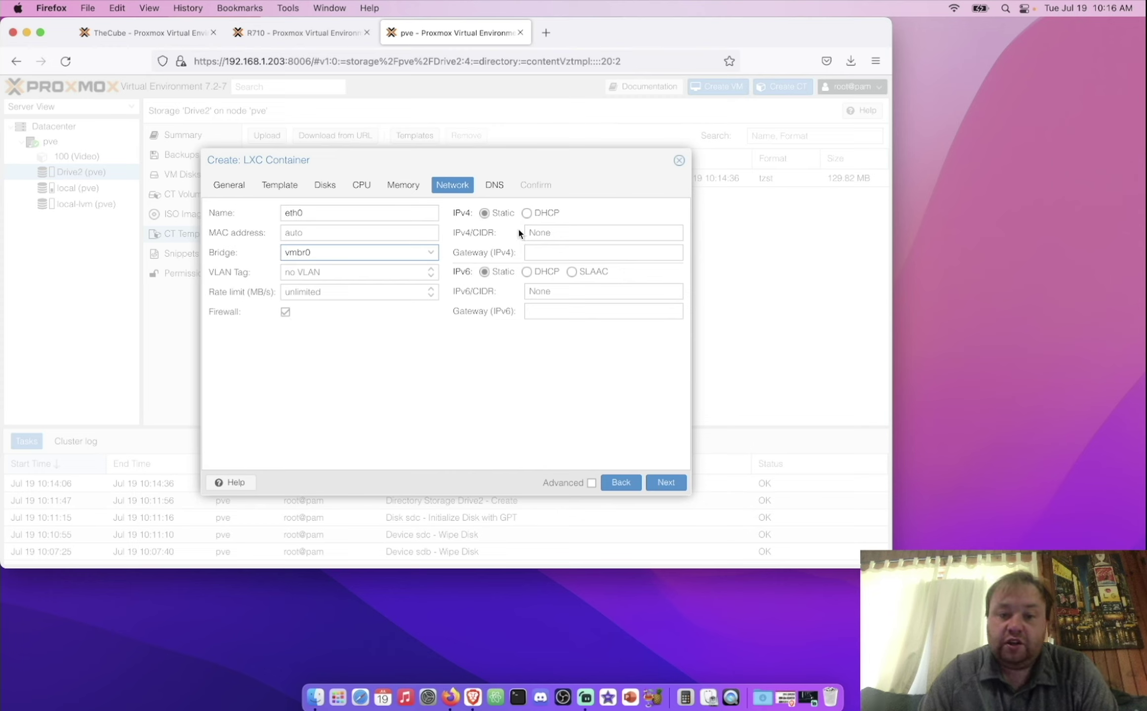
Step: Try a static IPv4 of 192.168.3.3/24, then settle on DHCP for IPv4
click(540, 215)
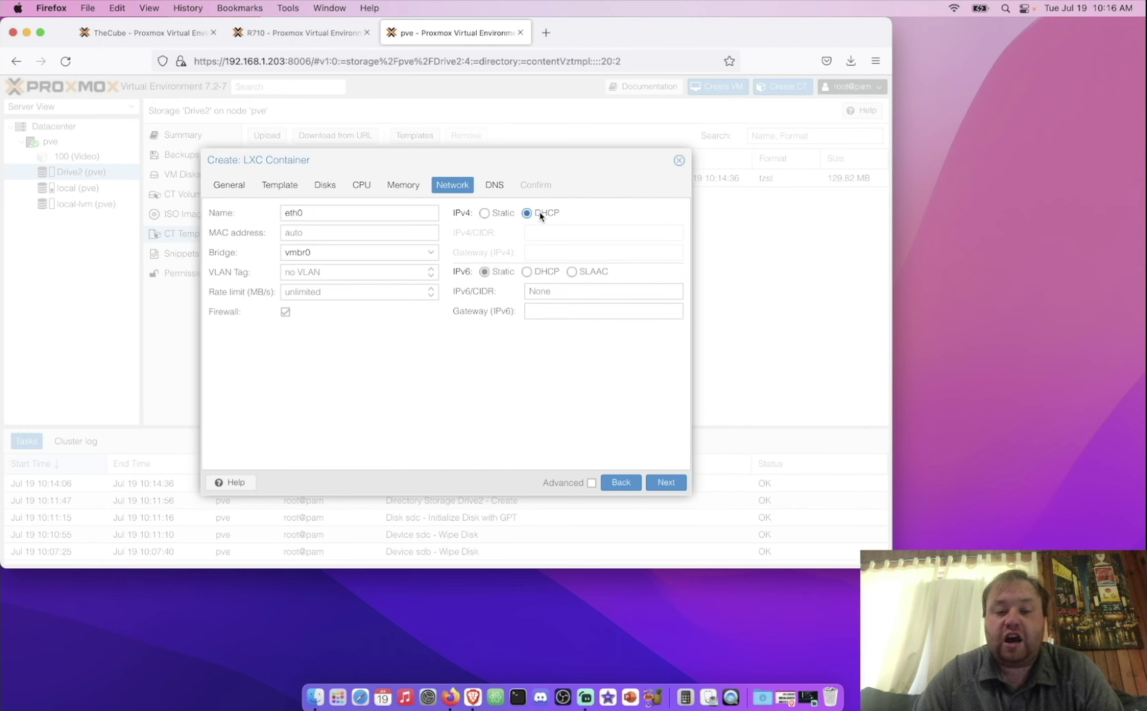
click(511, 215)
click(542, 231)
text(192.168.3.3)
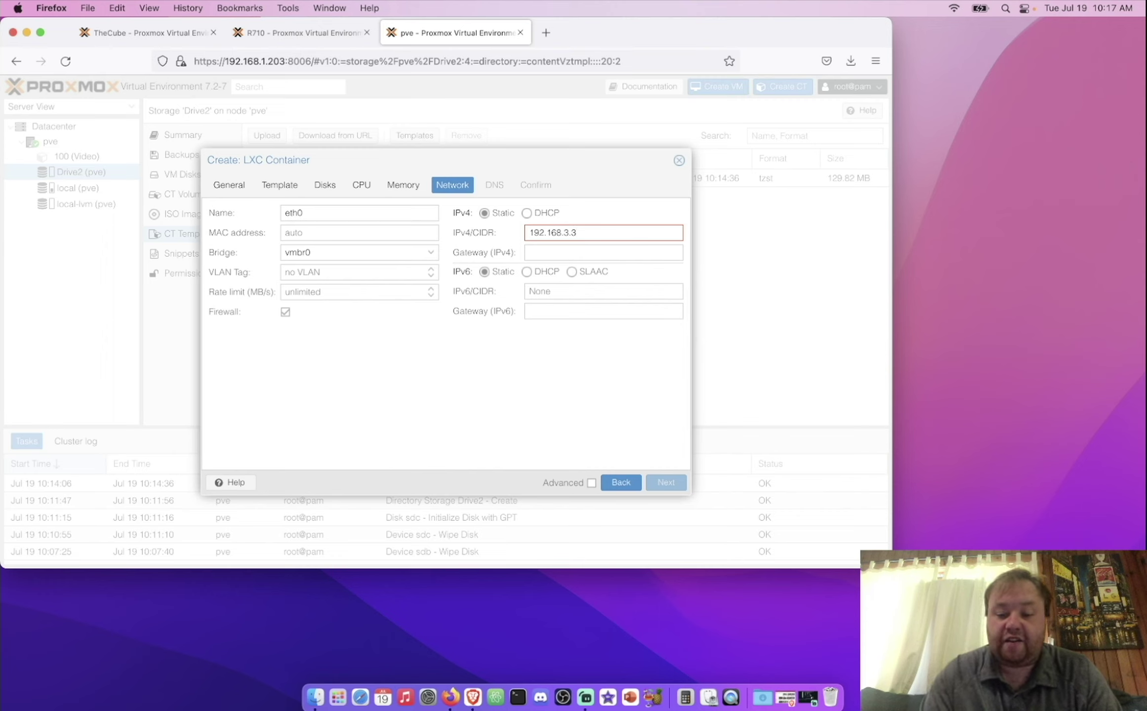
text(/)
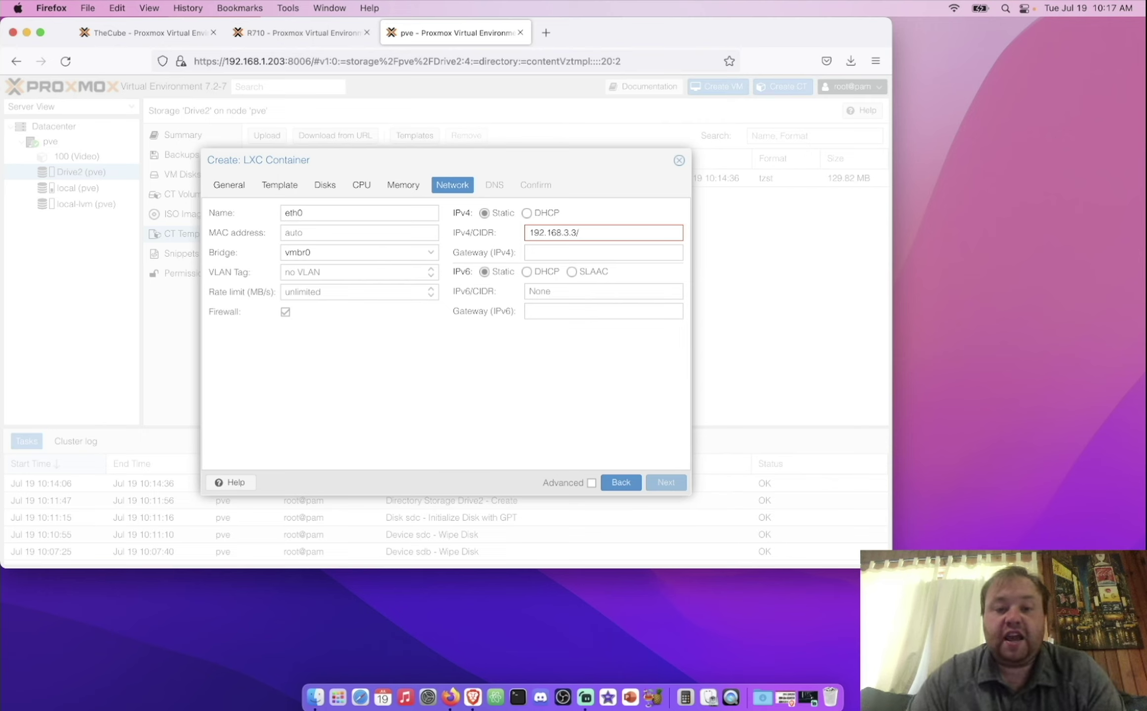
text(24)
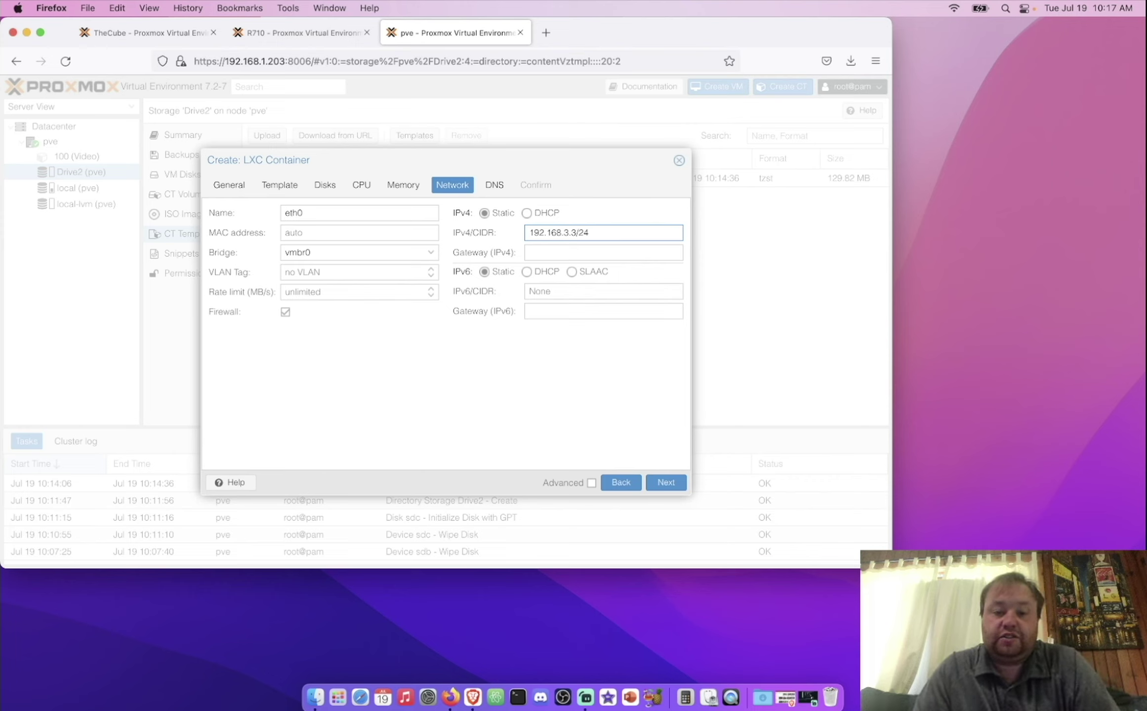
click(614, 254)
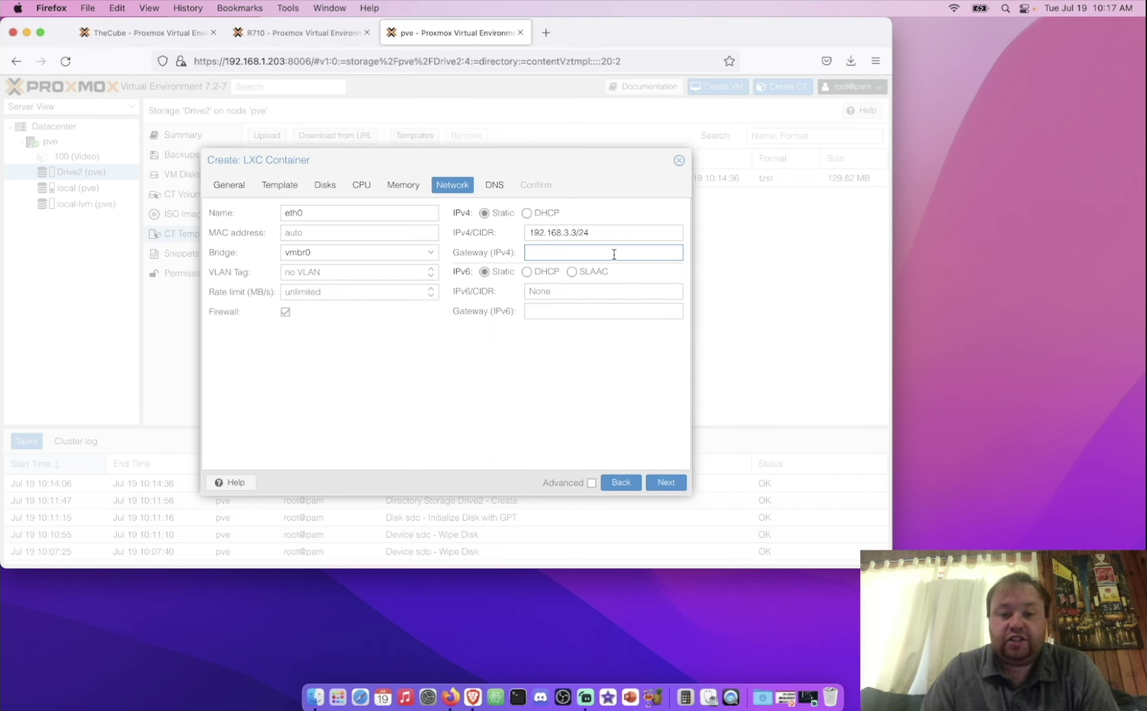
click(531, 216)
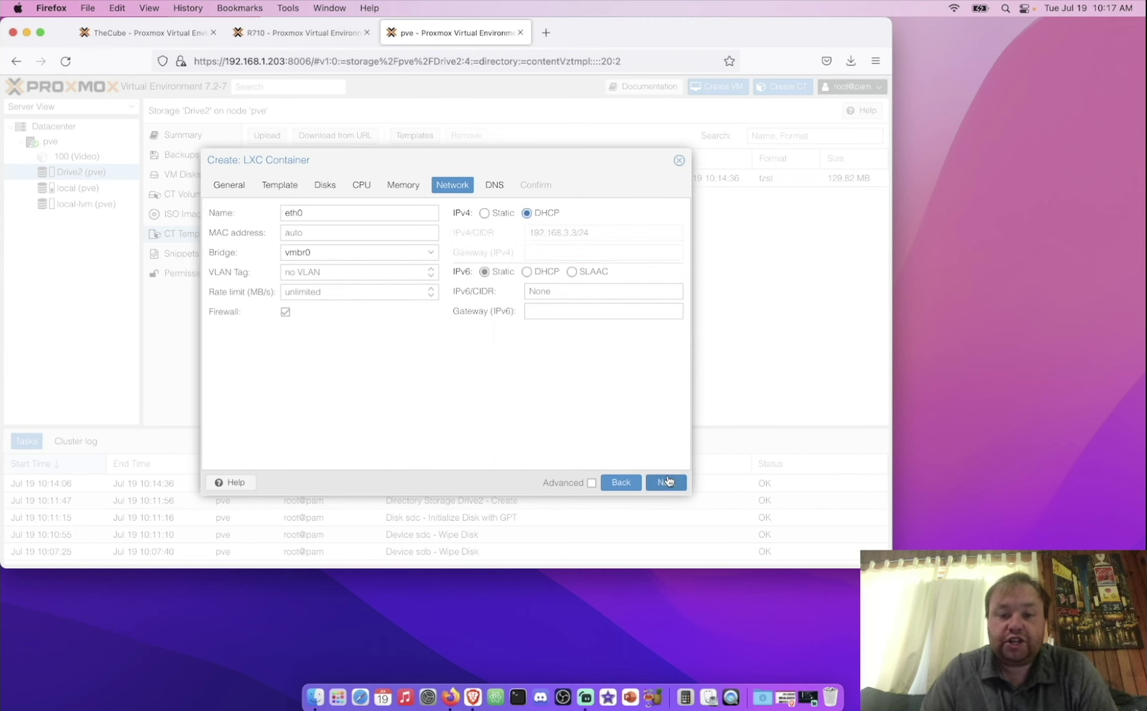
click(666, 483)
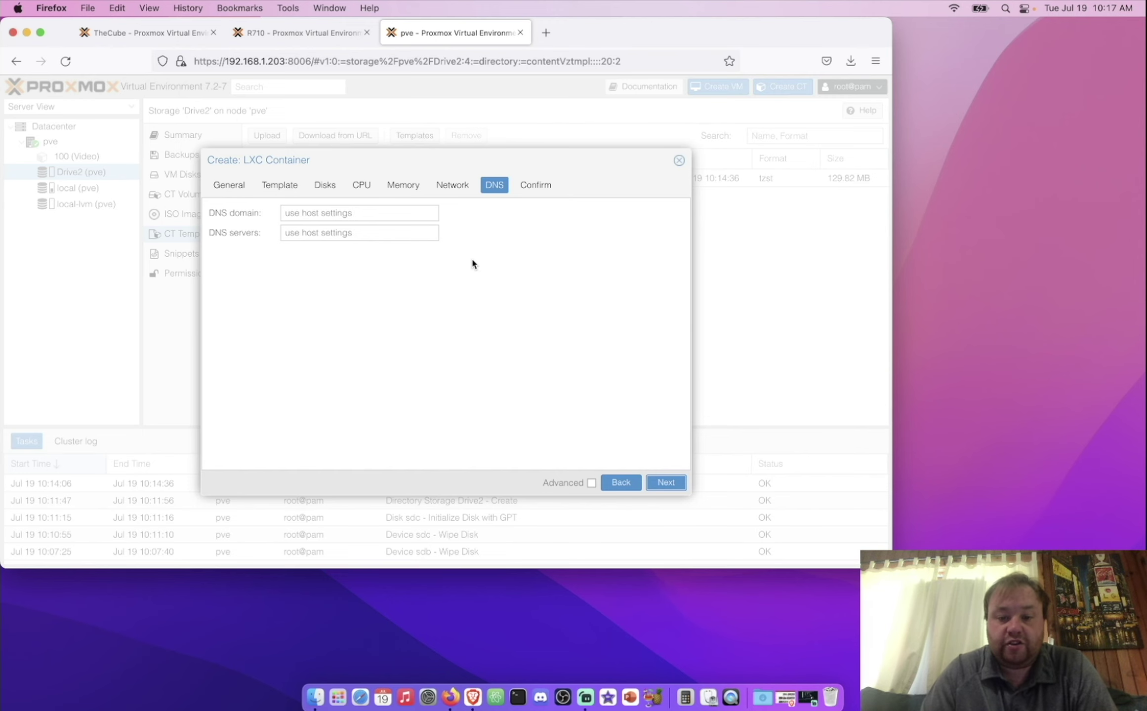
Step: Create container 101 (test) from the summary, then select it and start it
click(668, 483)
click(668, 484)
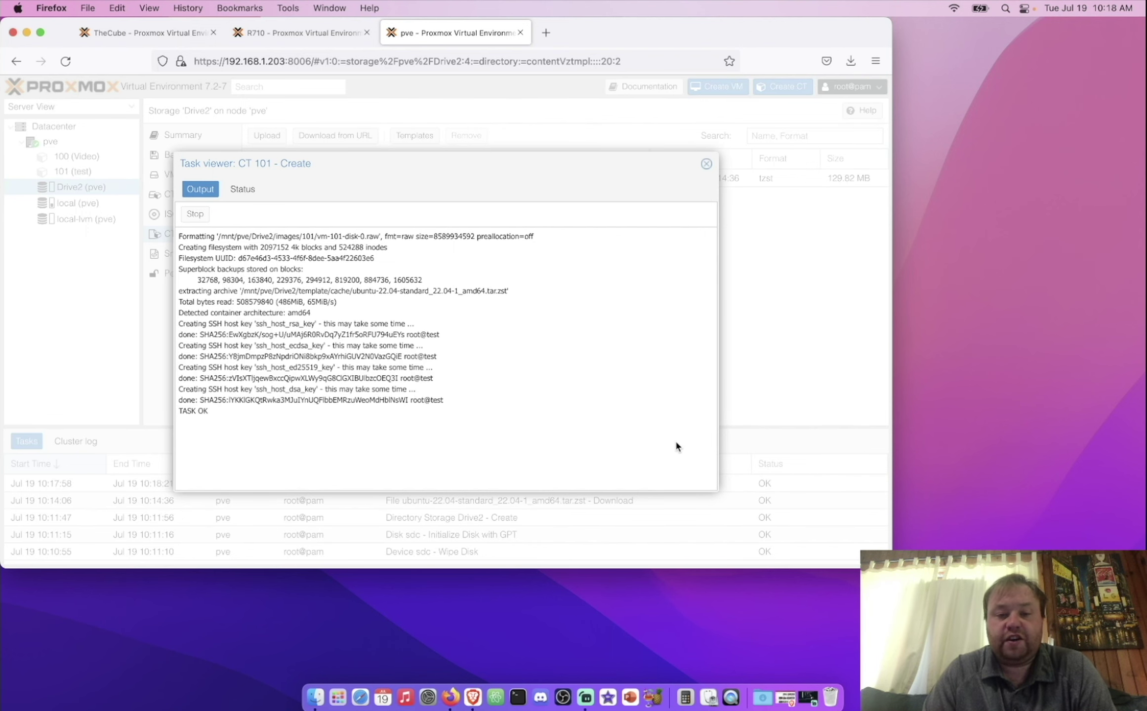
click(706, 163)
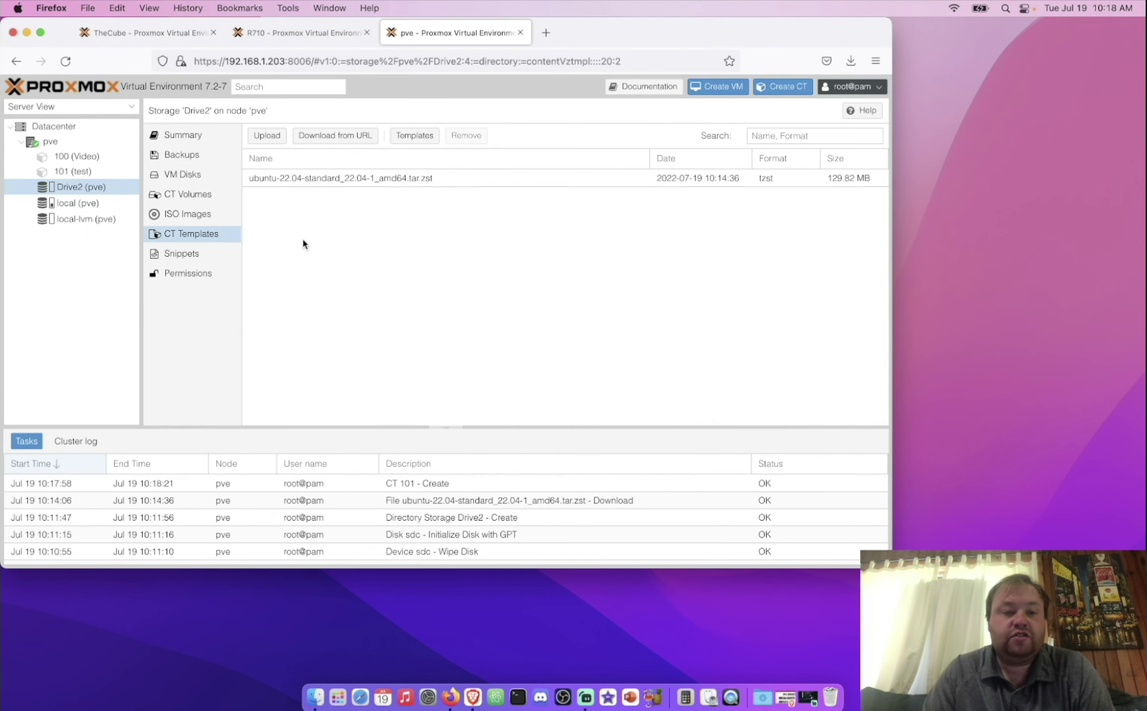
click(105, 170)
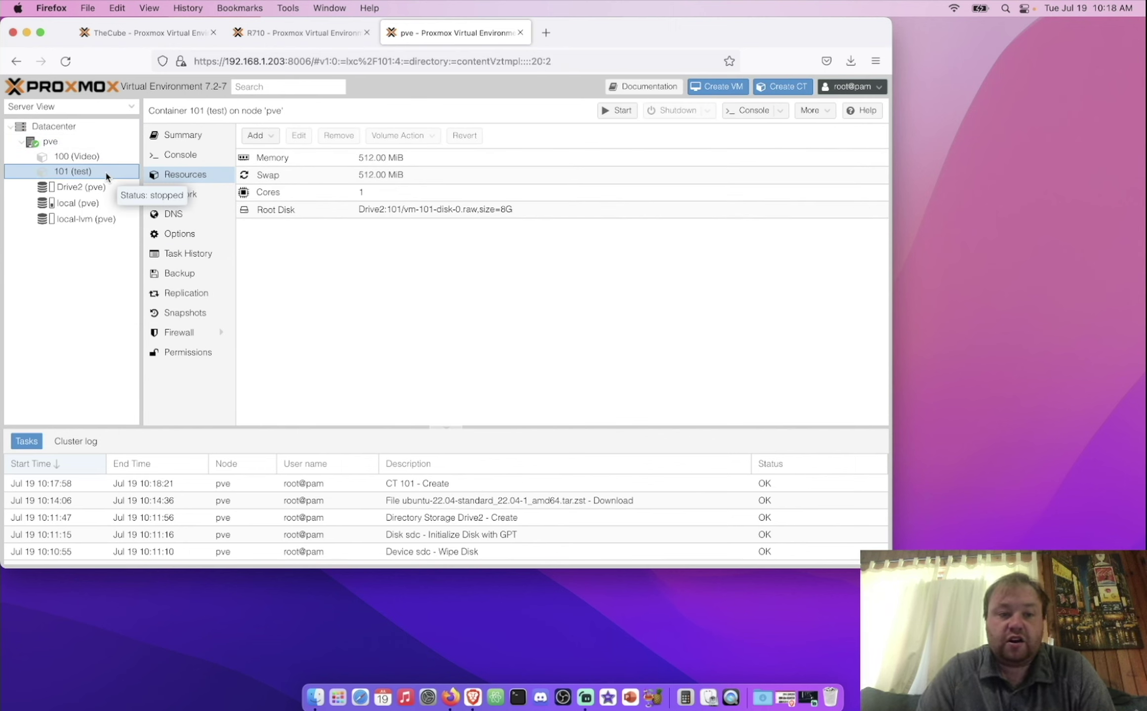
click(606, 112)
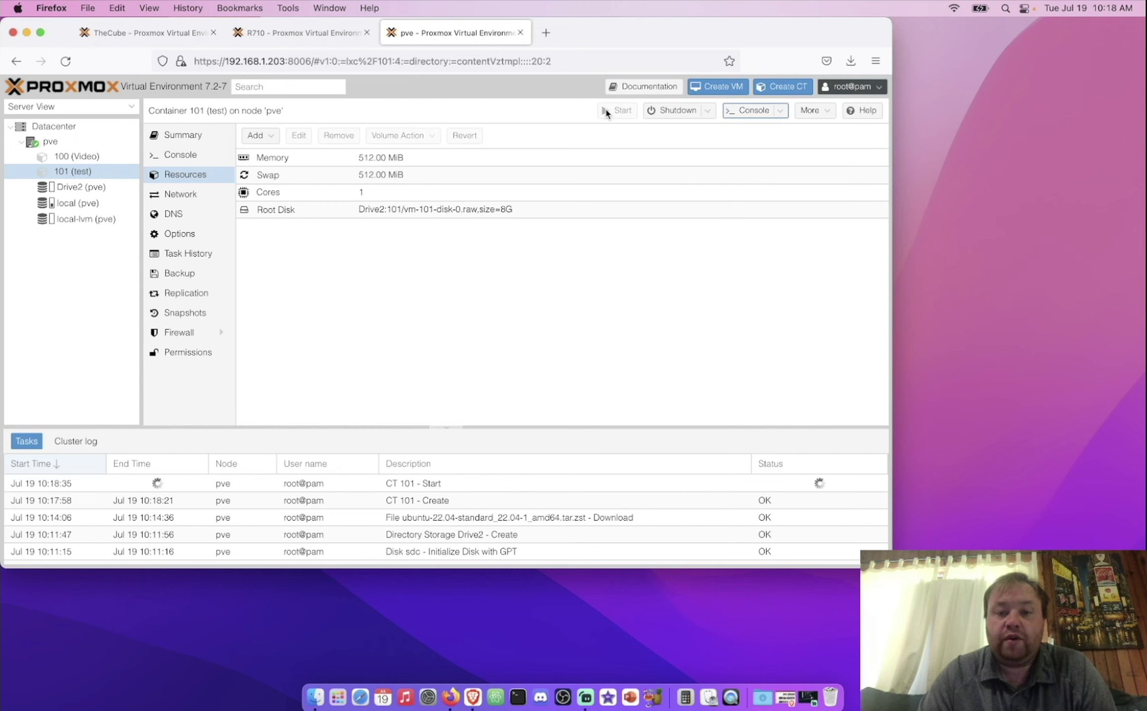
Step: Open container 101's console, moving the popup aside, and view its summary
click(752, 111)
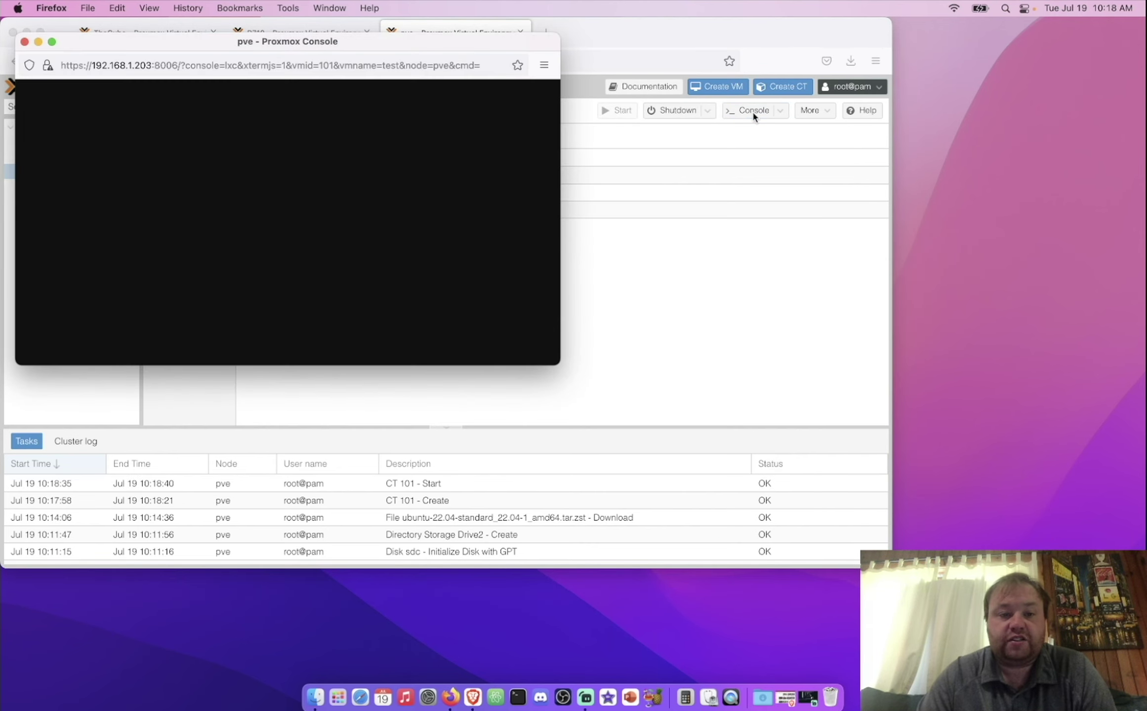
drag(395, 48, 961, 92)
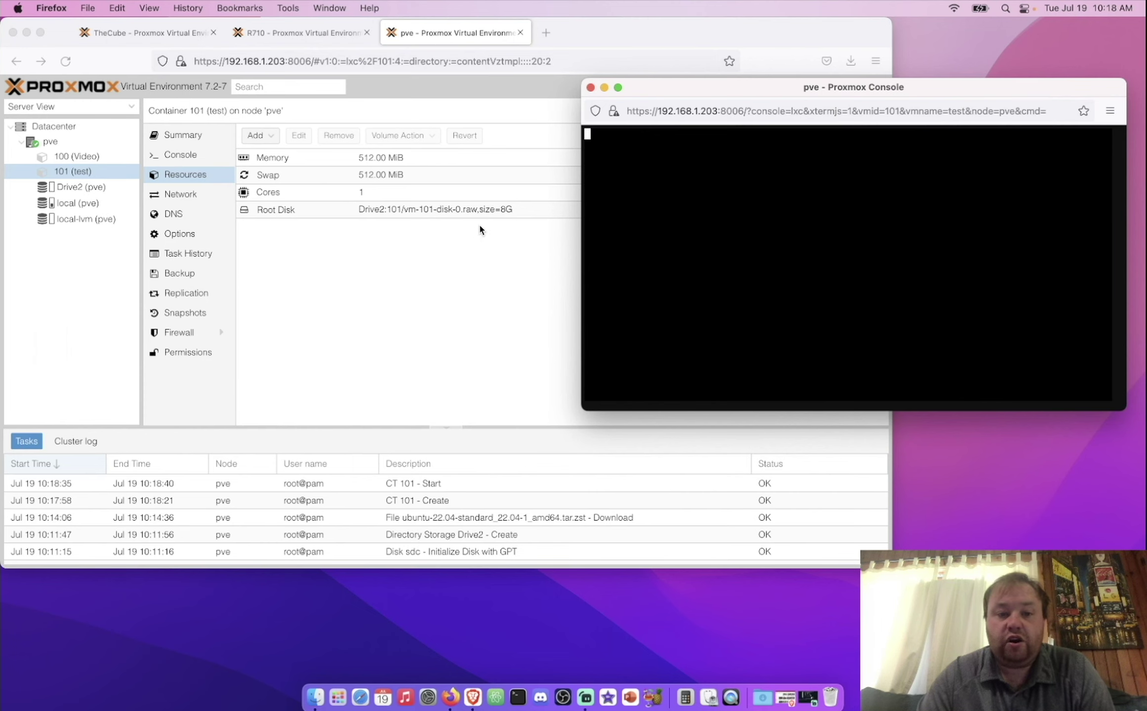
click(398, 277)
click(181, 157)
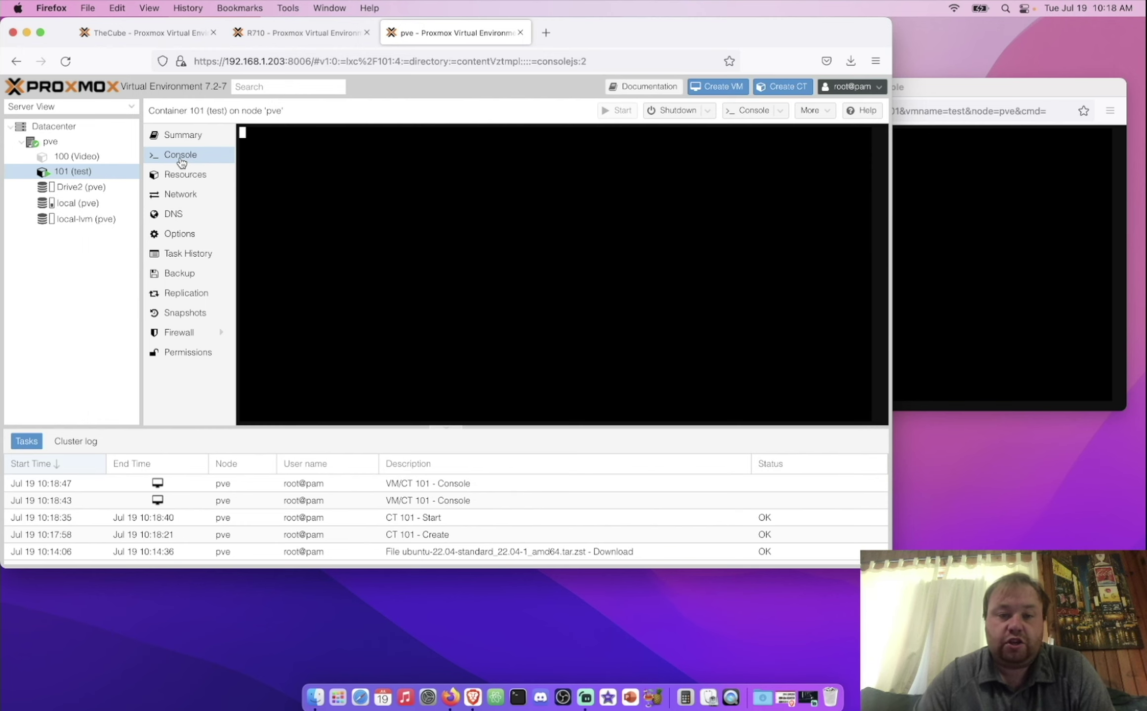
click(190, 140)
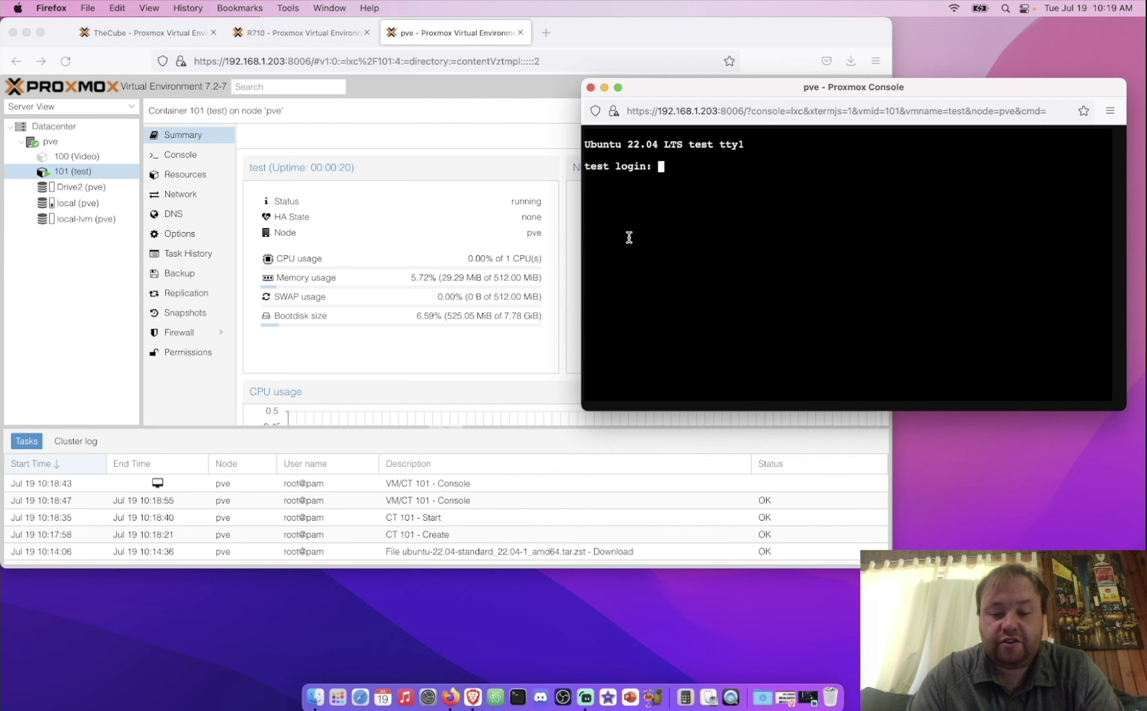
Step: Log into the container console as root with the account password
text(root)
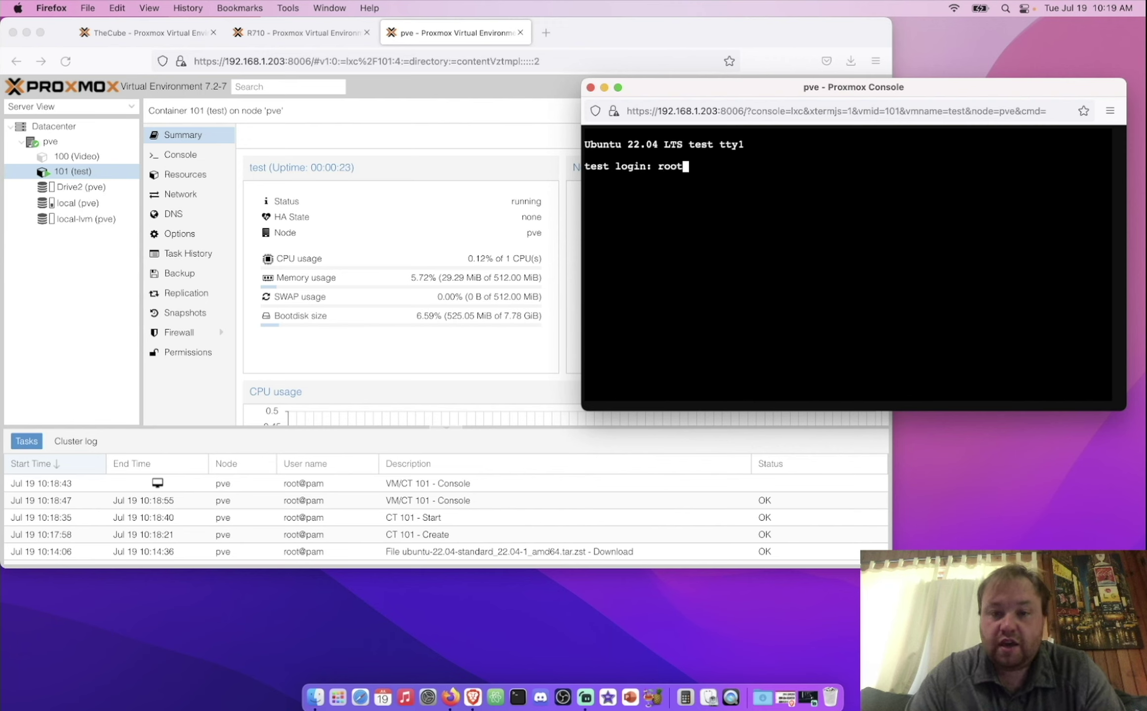
key(Return)
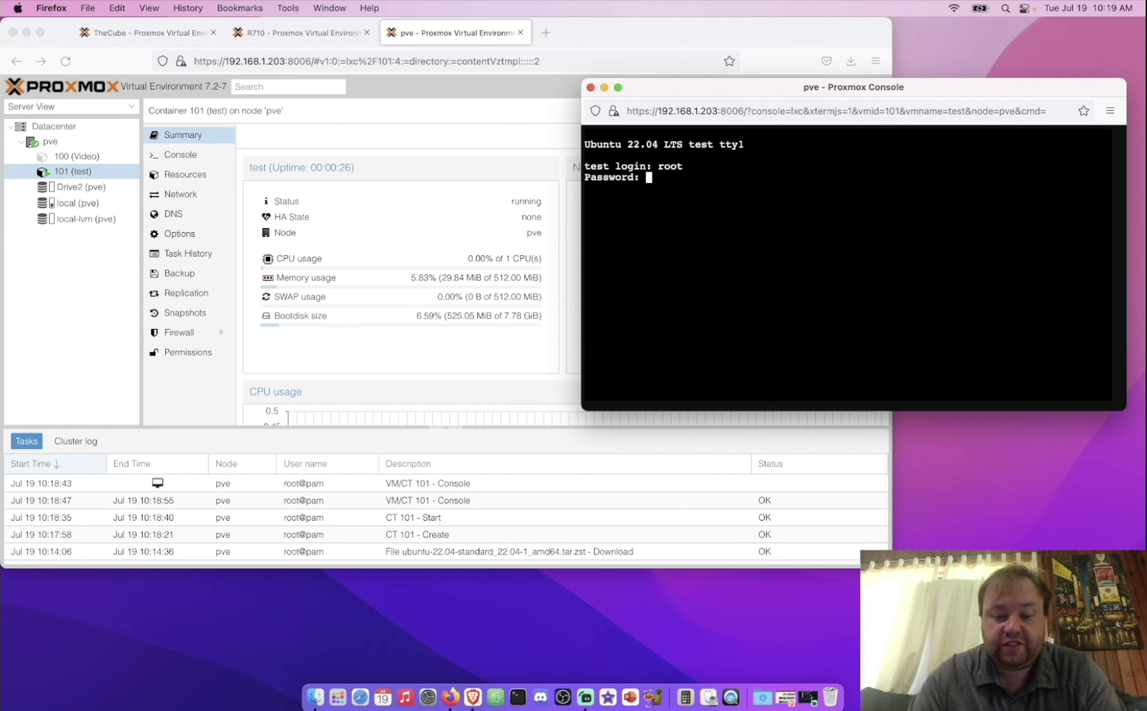
key(Return)
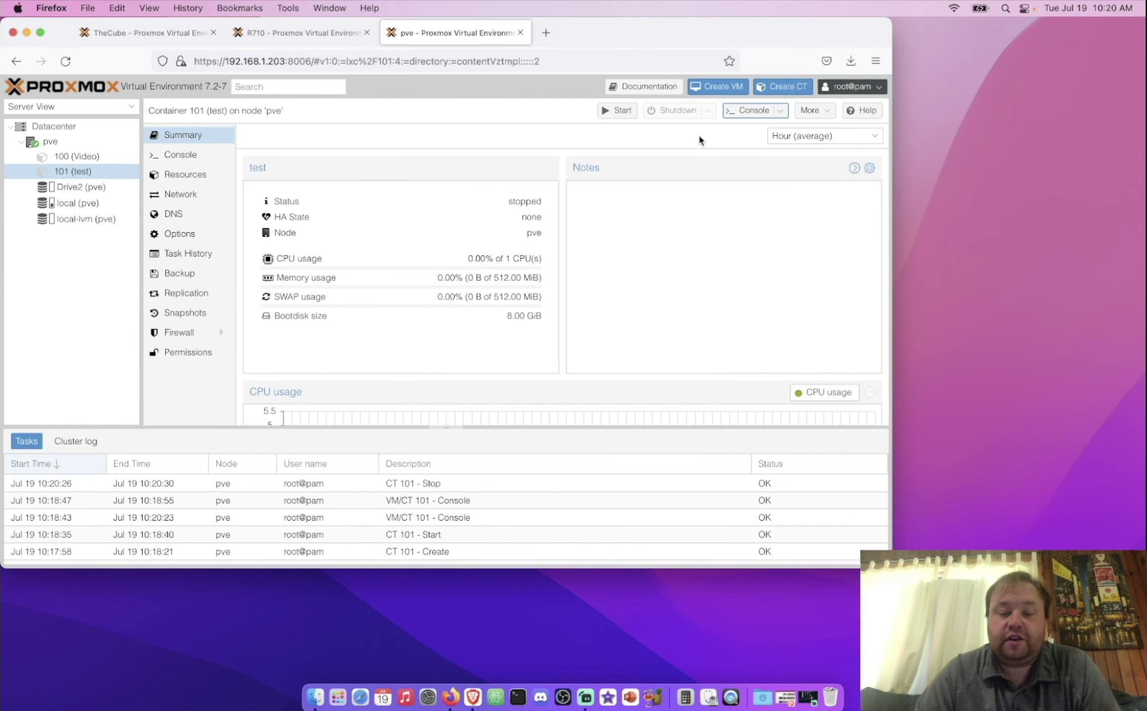
Step: Remove container 101, confirming its ID and enabling job purge and unreferenced-disk destruction
click(813, 110)
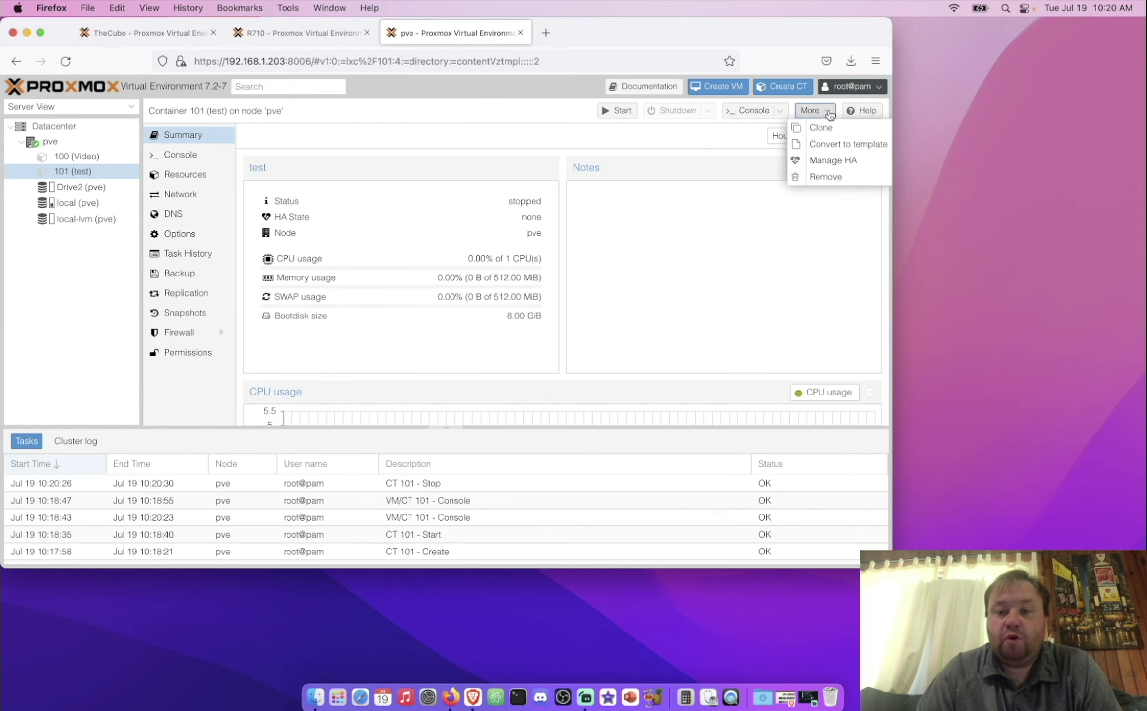
click(830, 178)
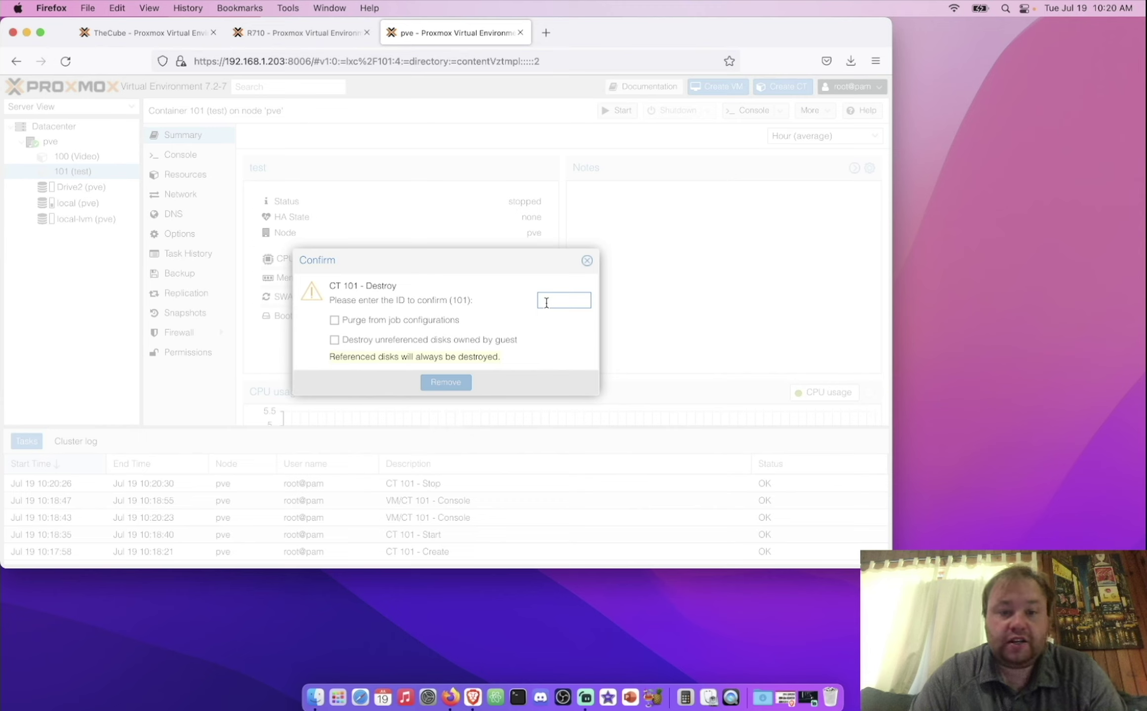
text(101)
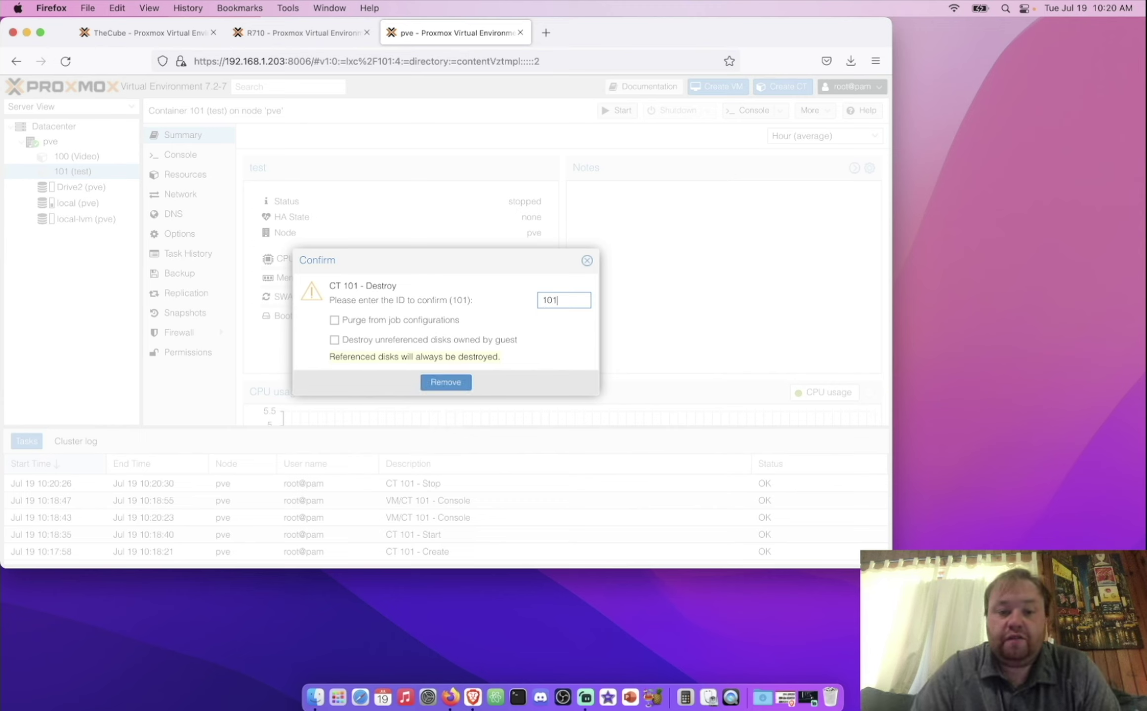
click(399, 322)
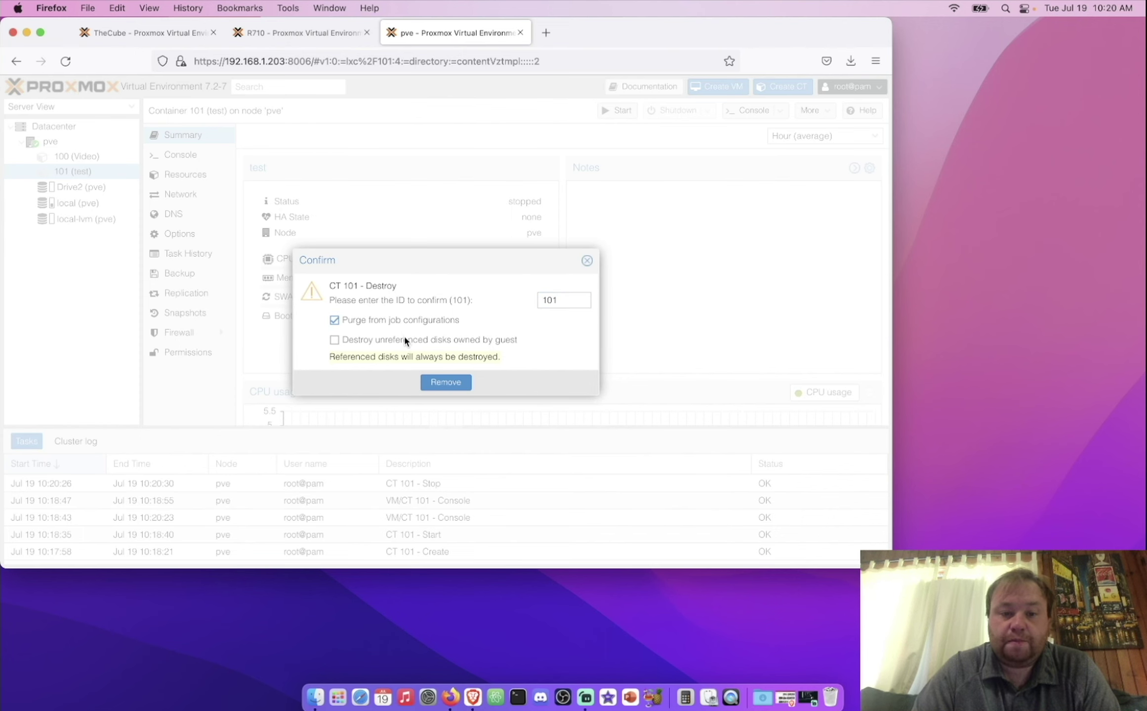
click(403, 340)
click(455, 384)
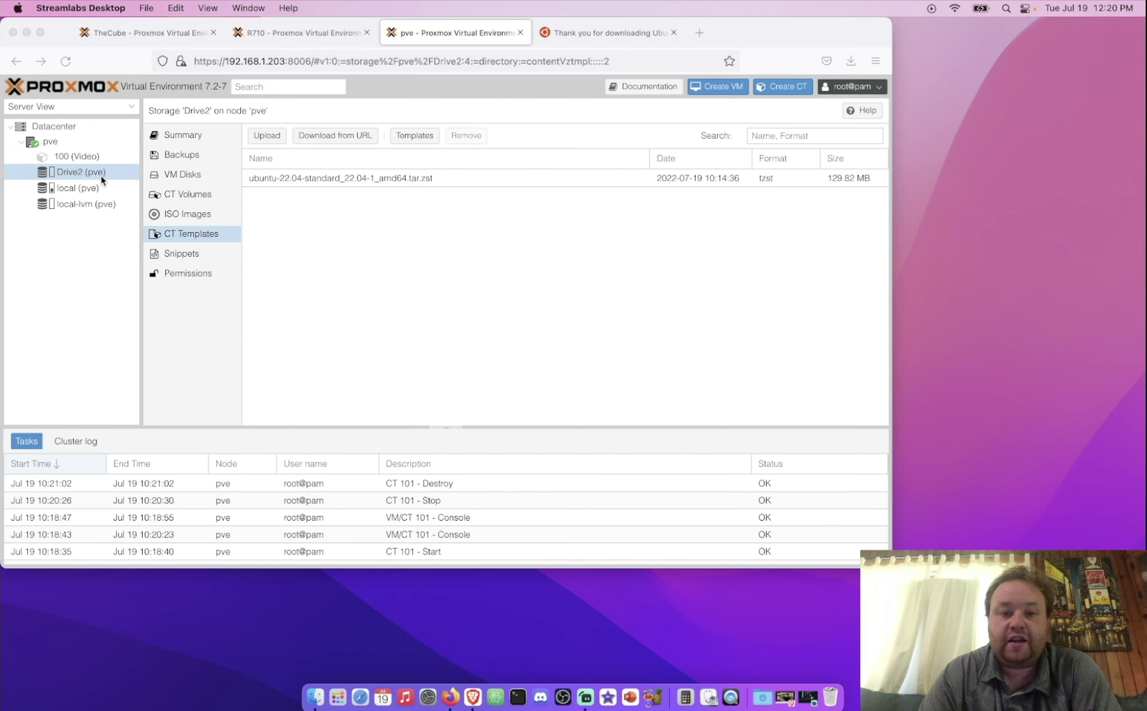
Step: Open the Download from URL form on local storage's ISO Images, with advanced options shown
click(97, 188)
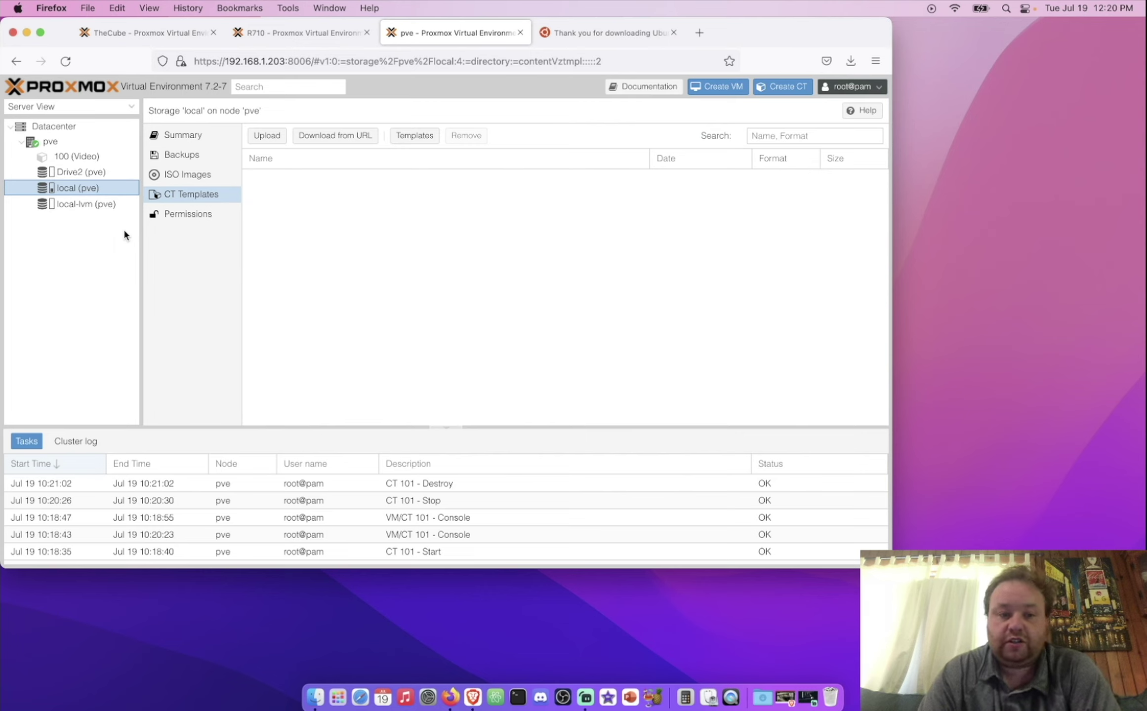
click(180, 176)
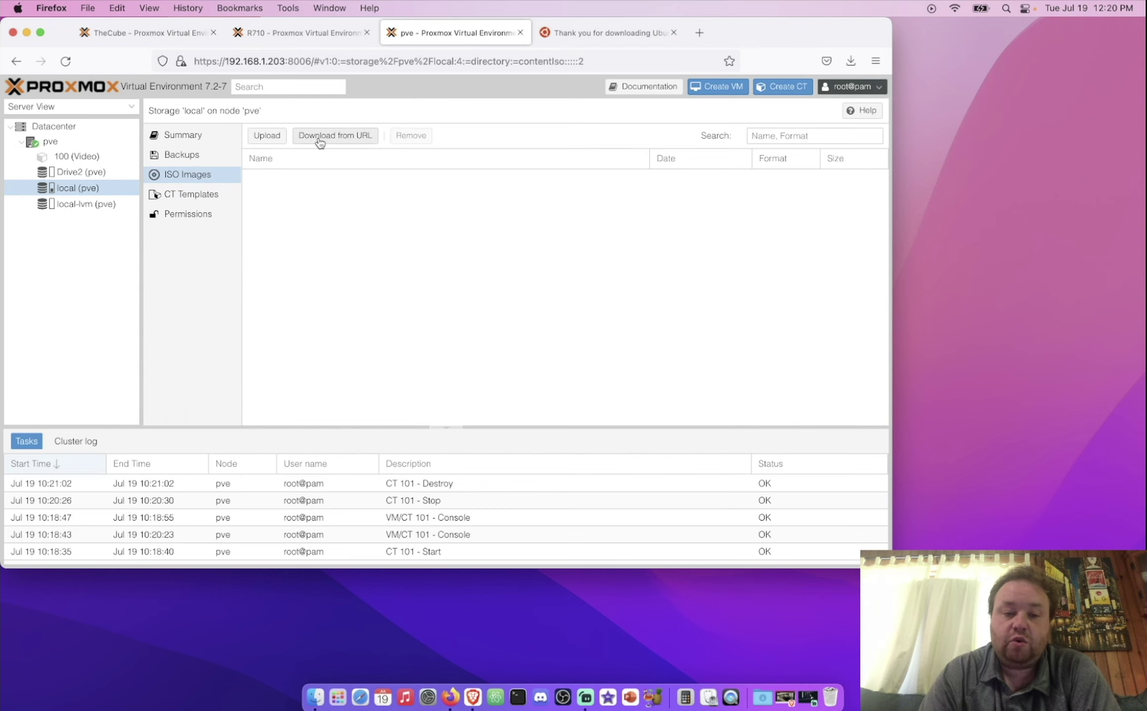
click(320, 141)
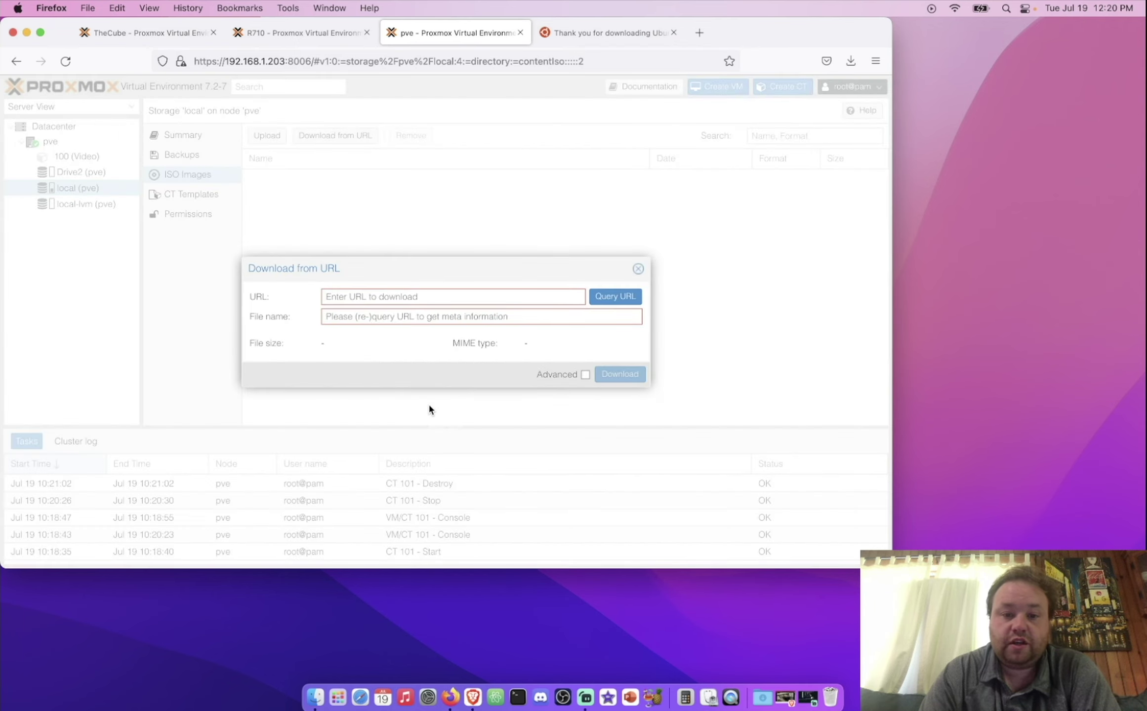
click(585, 374)
Step: Copy the Ubuntu 22.04 ISO download link from the Ubuntu page
click(585, 33)
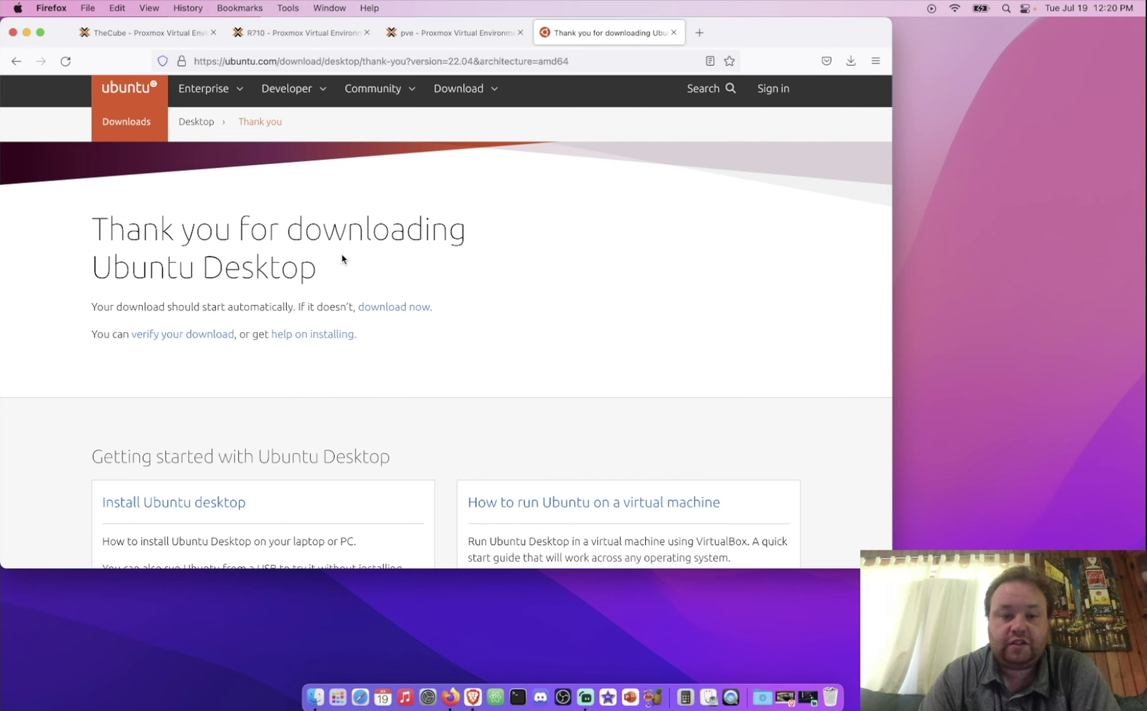
right_click(374, 312)
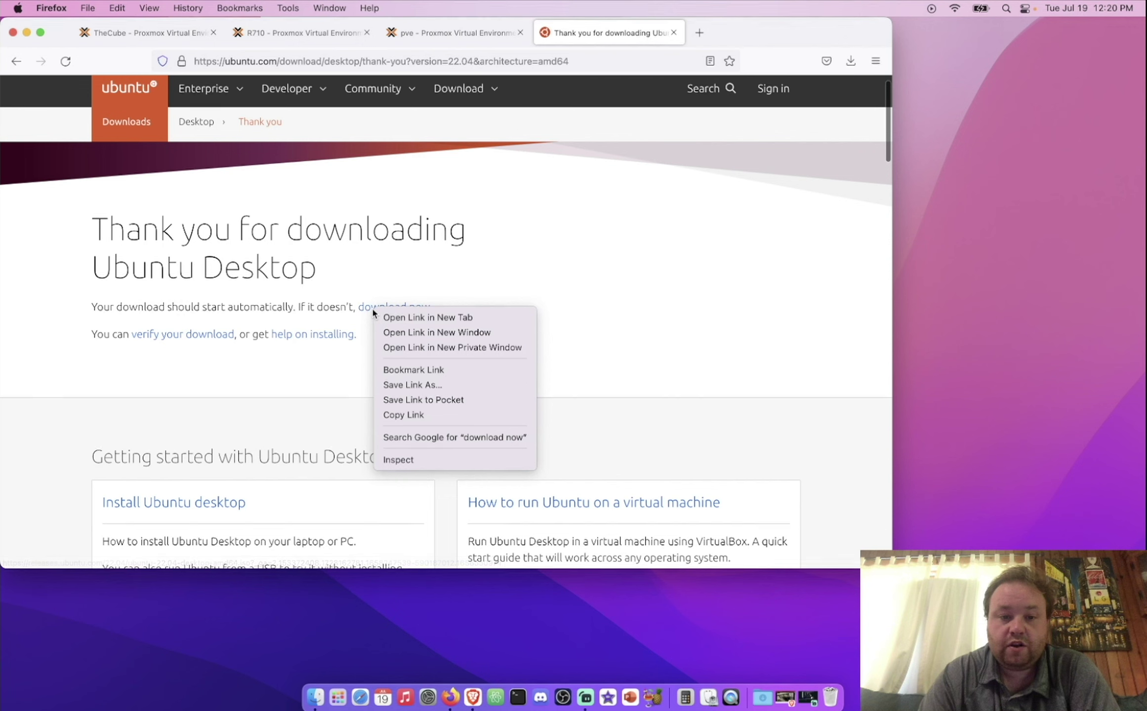
click(403, 415)
click(447, 33)
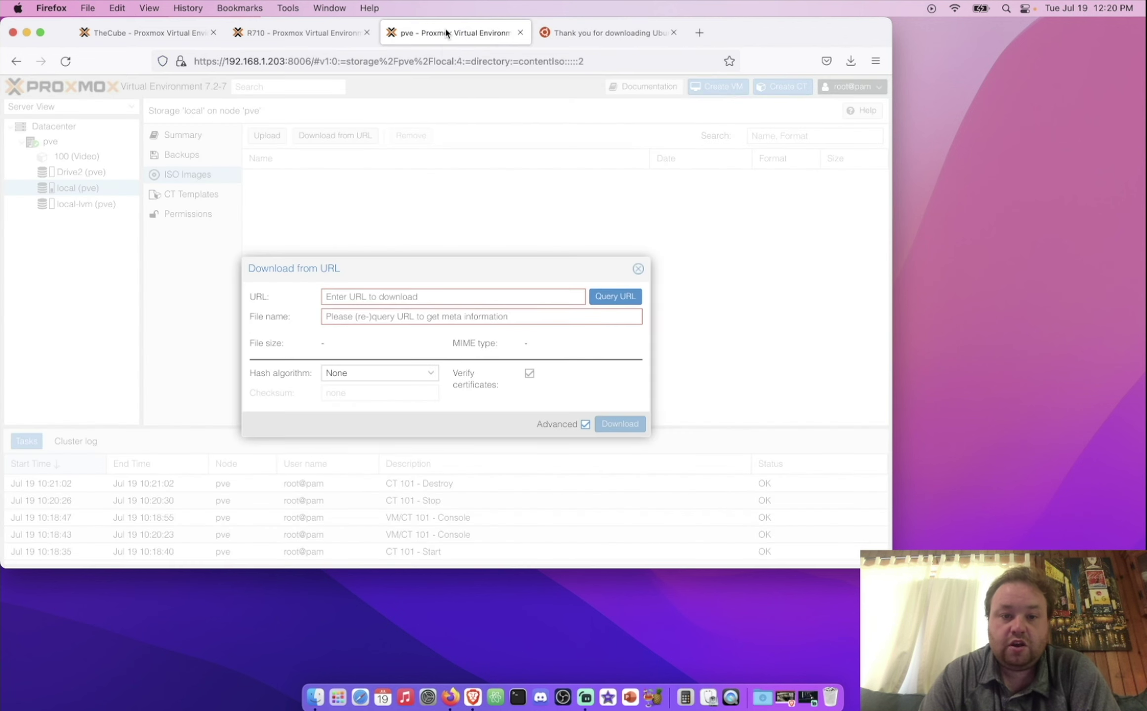
Step: Paste the Ubuntu ISO link as the URL and query its file name and size
click(428, 295)
key(super+v)
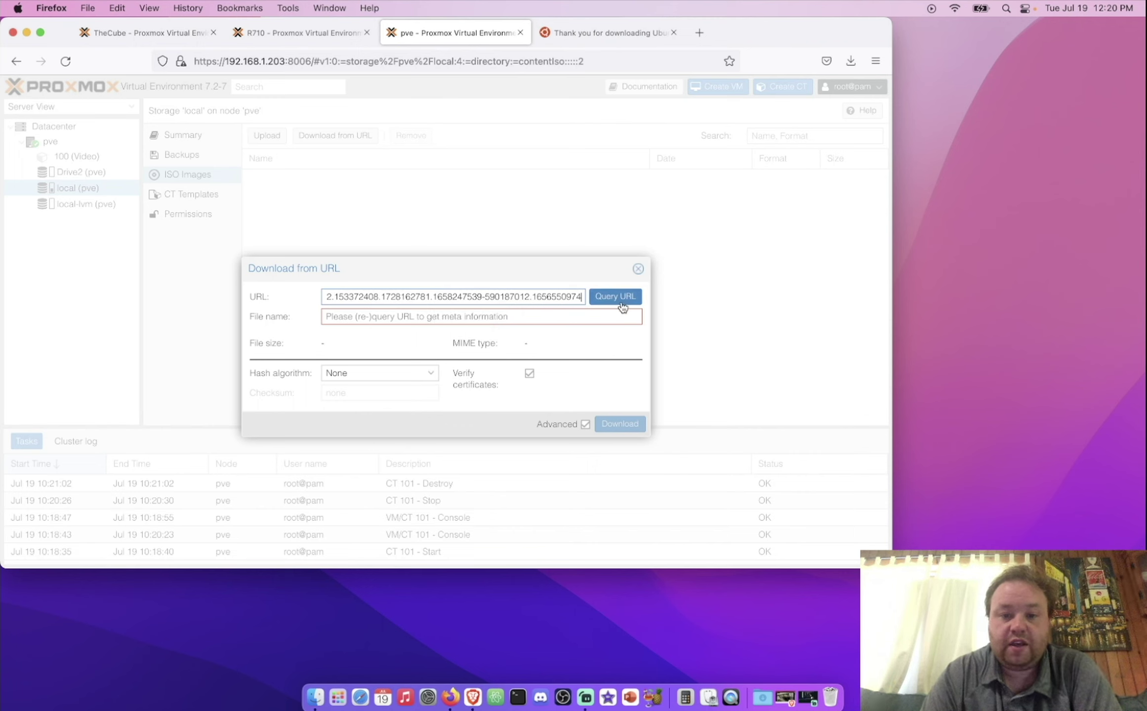
click(622, 301)
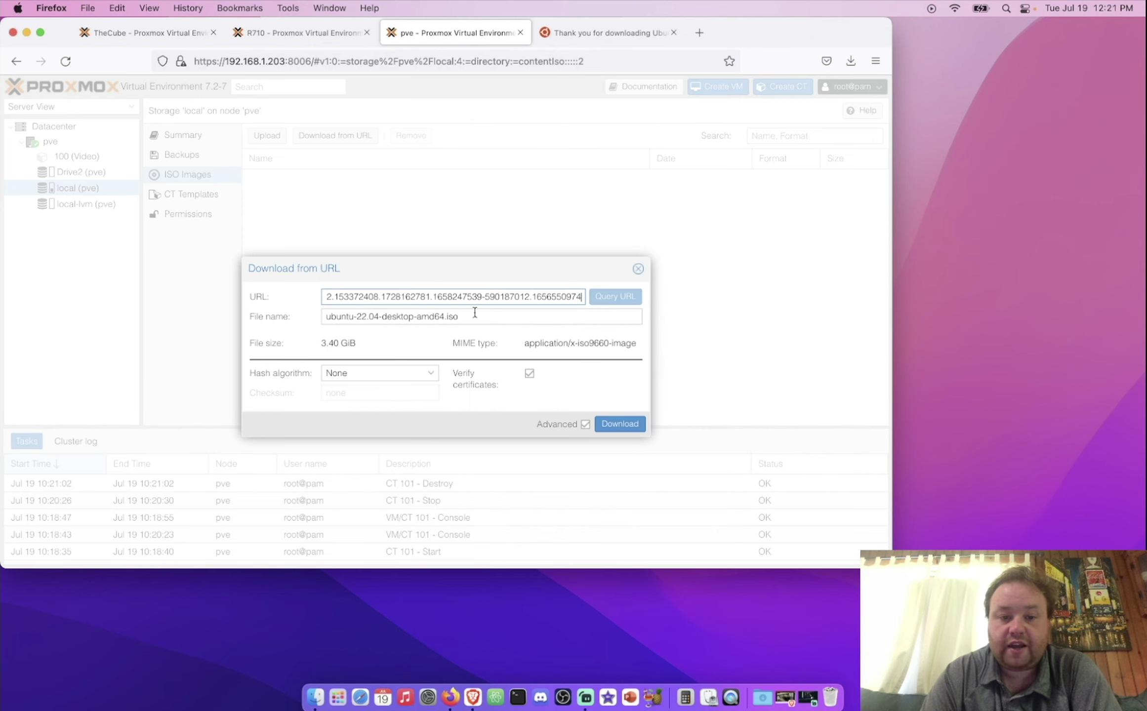
Step: Set the hash algorithm to SHA-256 and paste Ubuntu's published checksum
key(ctrl+Tab)
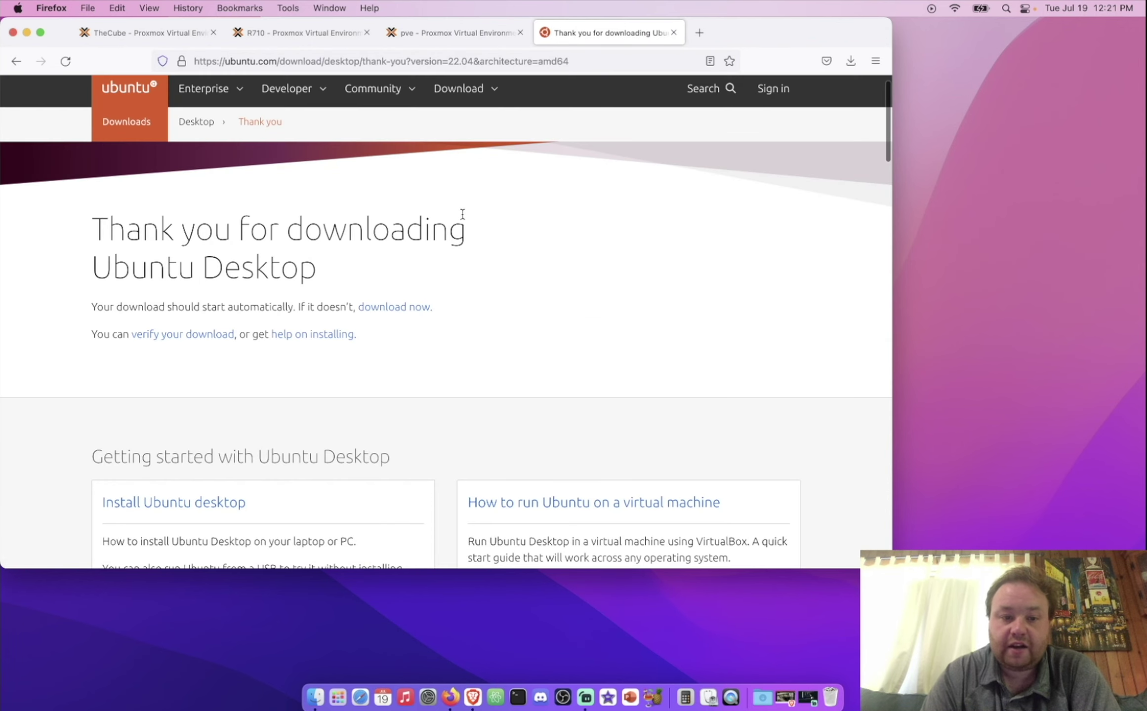
click(156, 338)
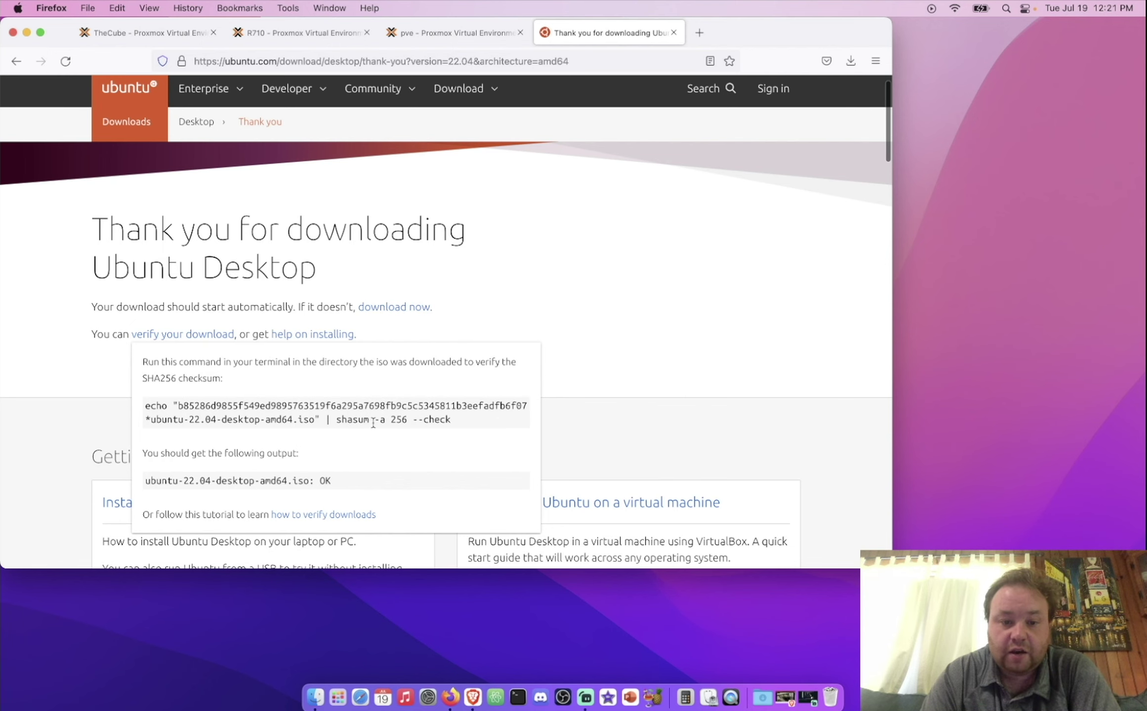
click(452, 32)
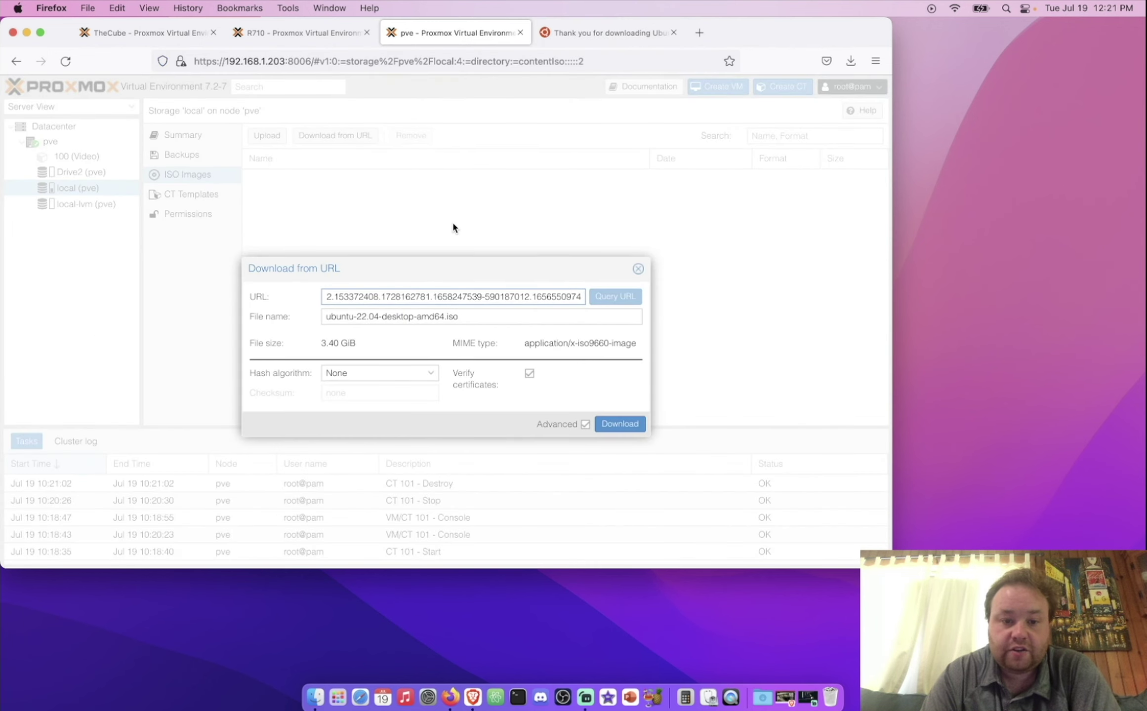
click(431, 374)
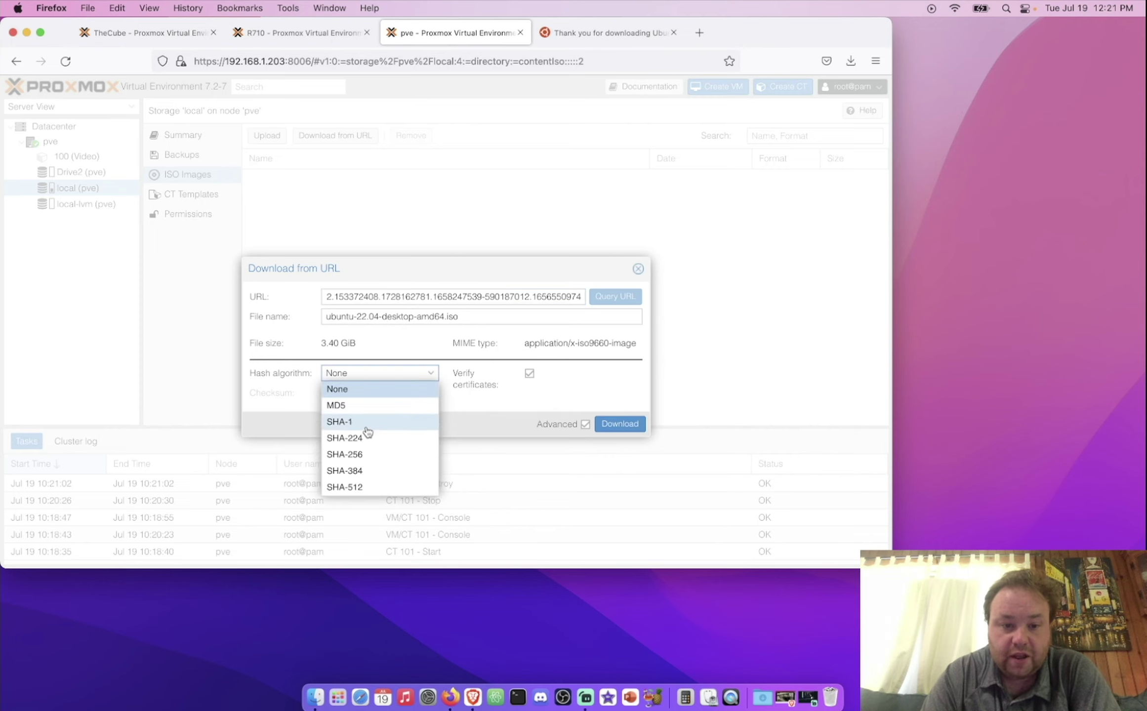
click(386, 455)
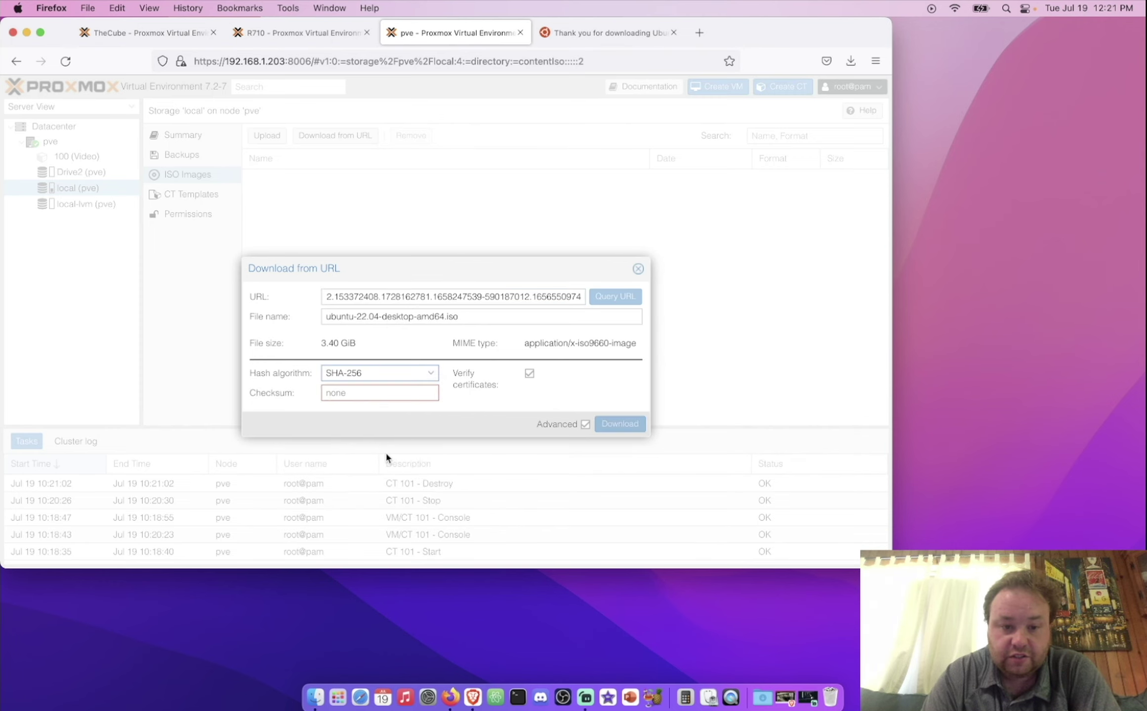
key(ctrl+Tab)
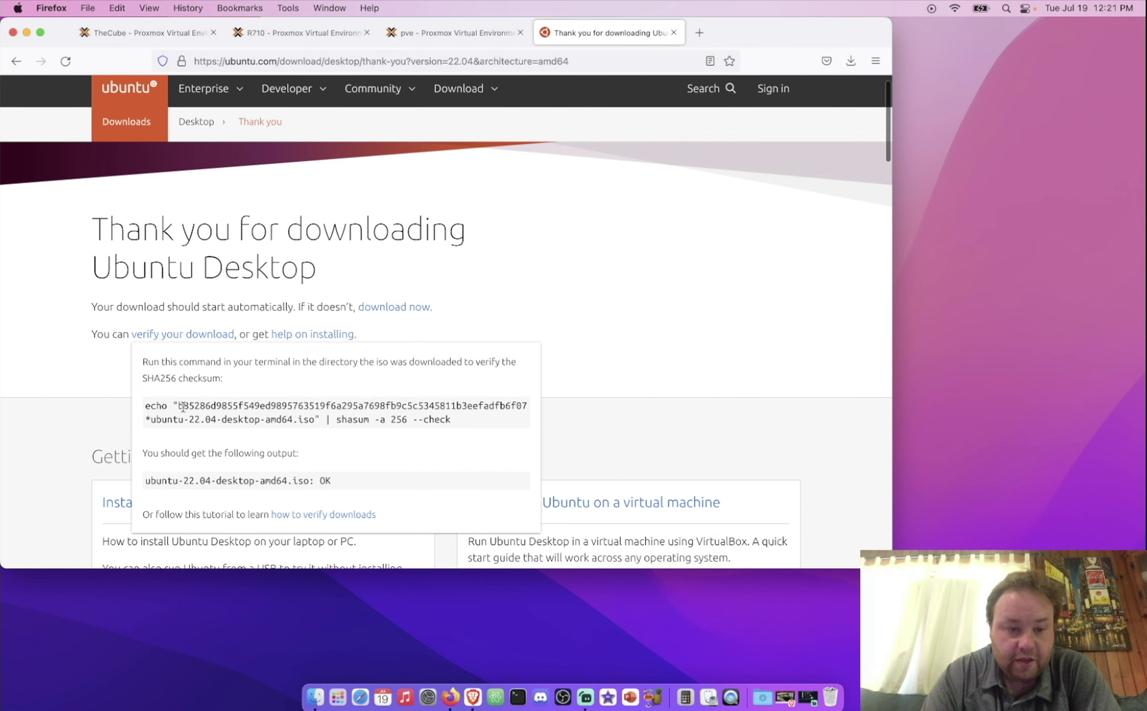
drag(176, 406, 527, 408)
key(super+c)
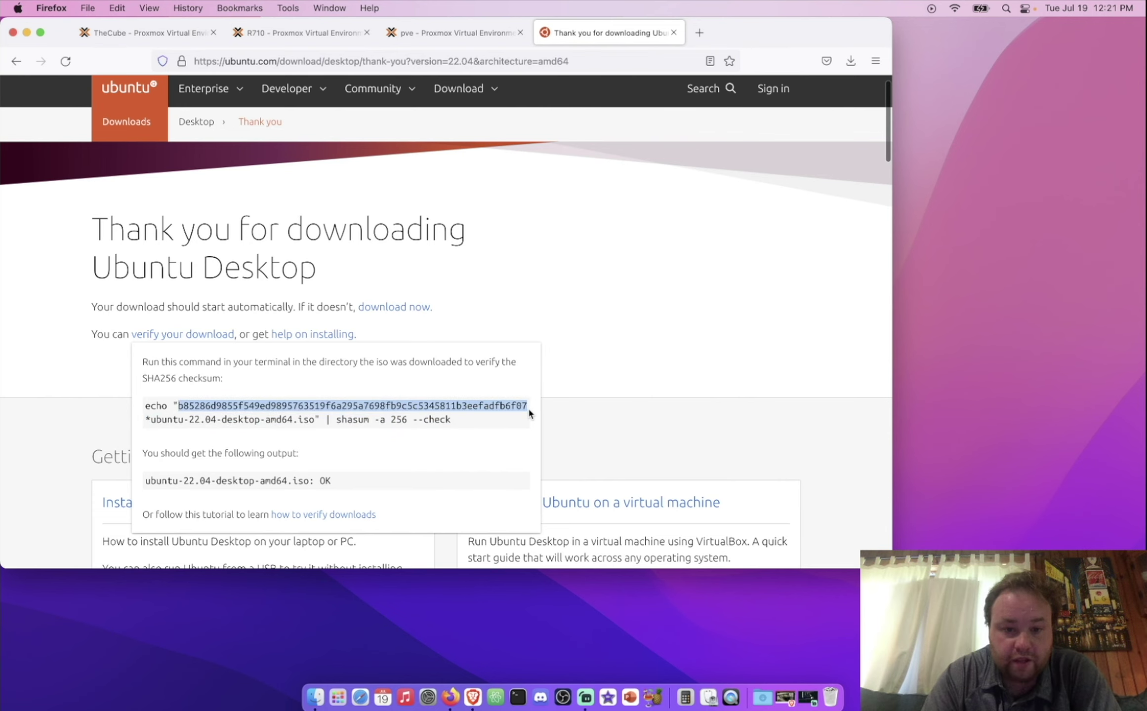
key(ctrl+shift+Tab)
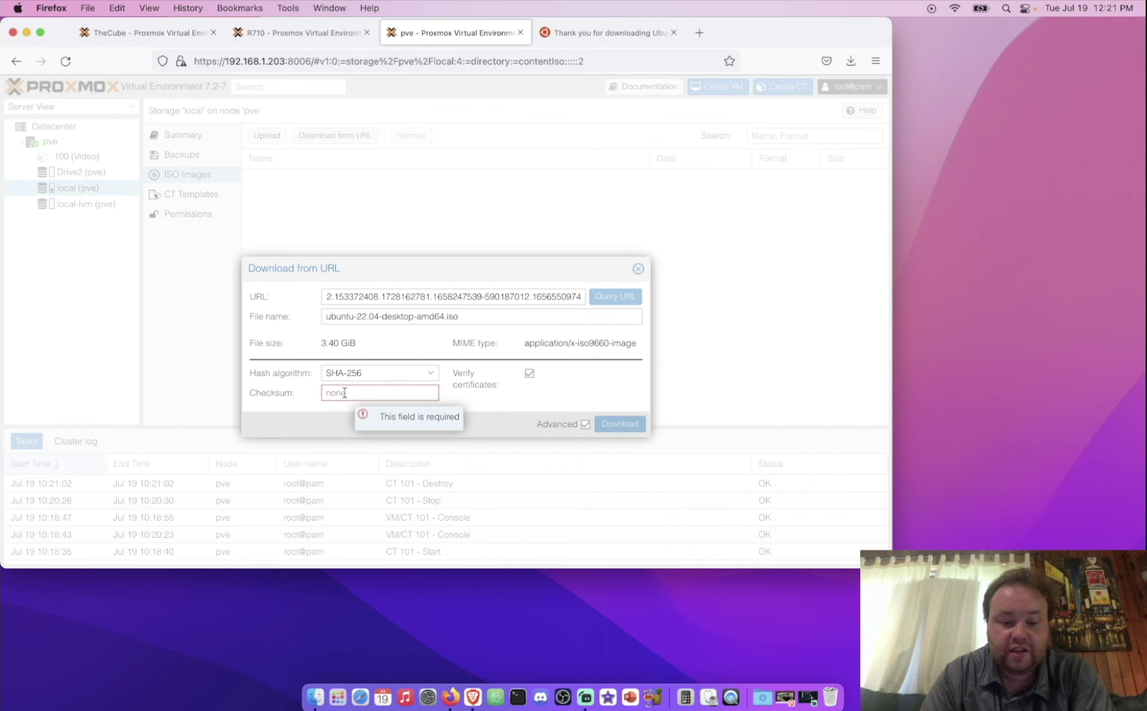
key(super+v)
Step: Download ubuntu-22.04-desktop-amd64.iso to local storage and close the task output
click(619, 424)
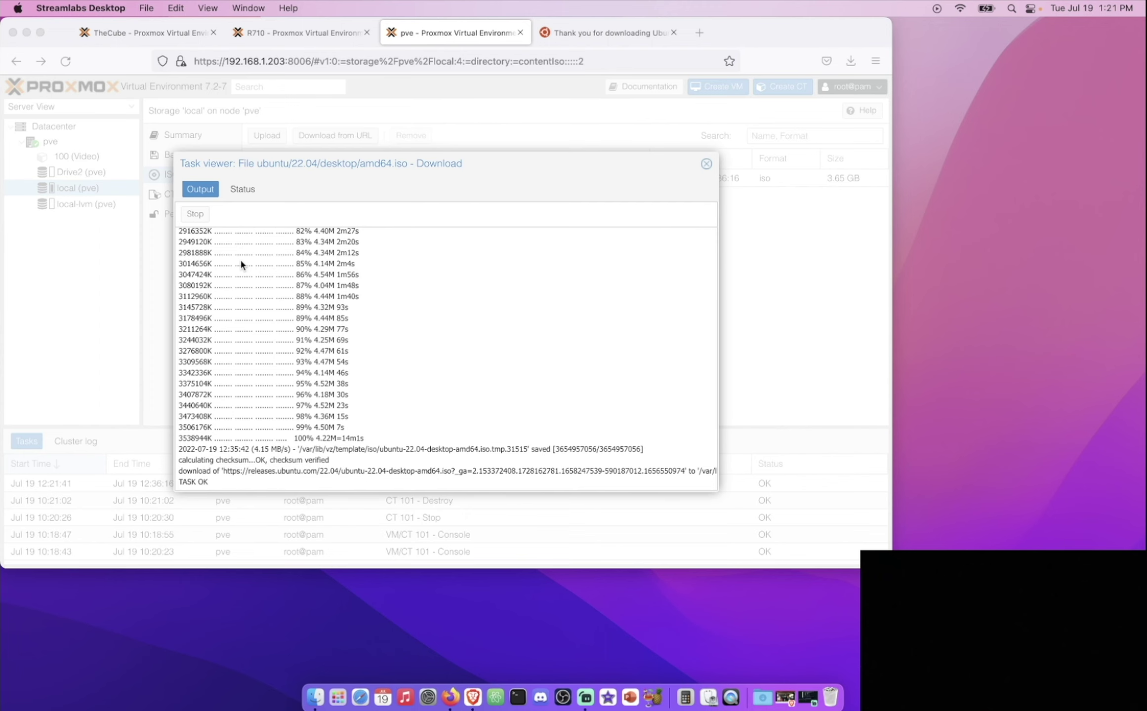
click(705, 165)
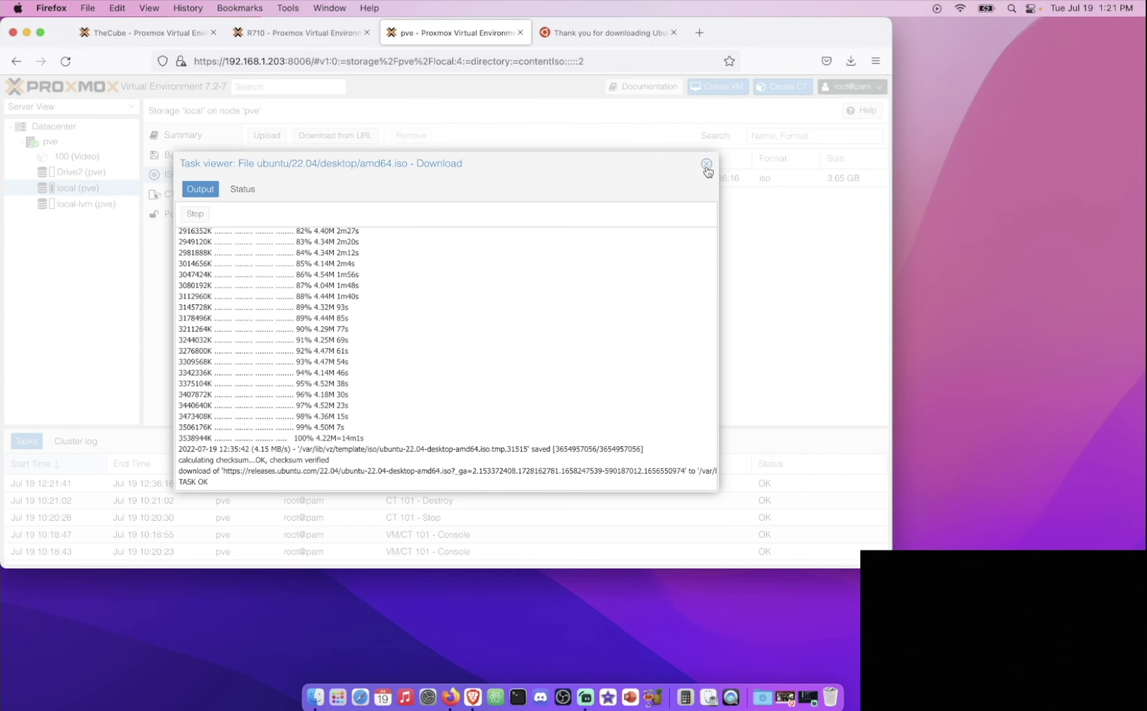
click(387, 185)
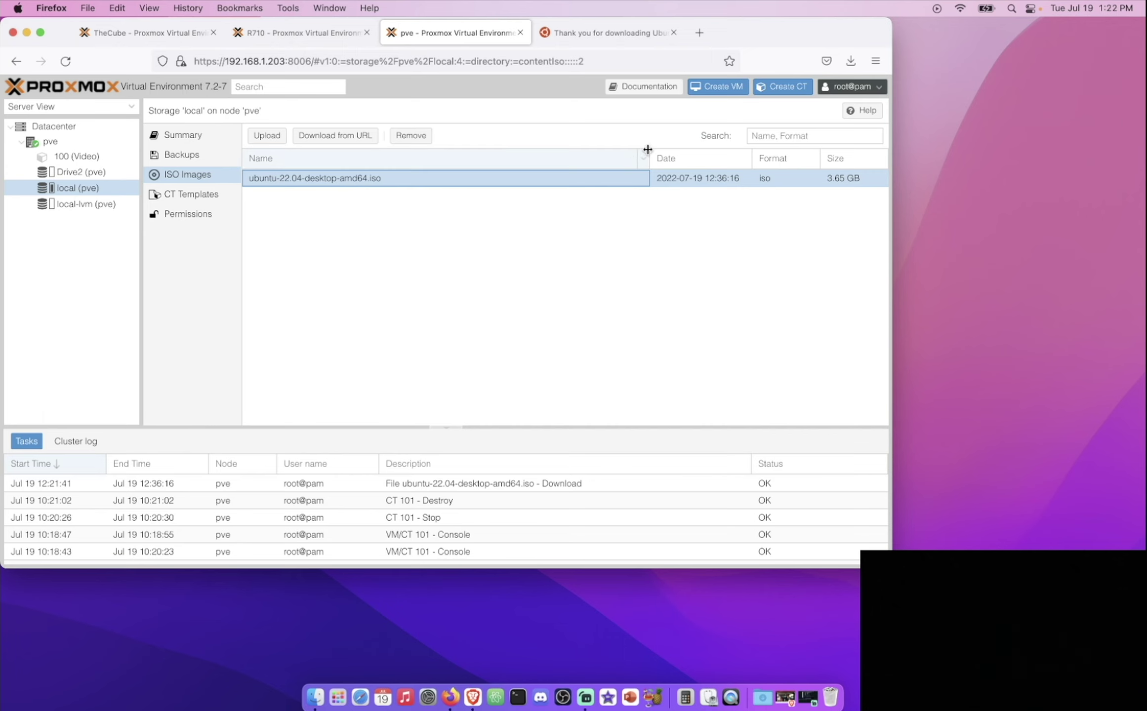
Step: Start a new VM named ubuntu booting the Ubuntu 22.04 desktop ISO from local storage
click(724, 88)
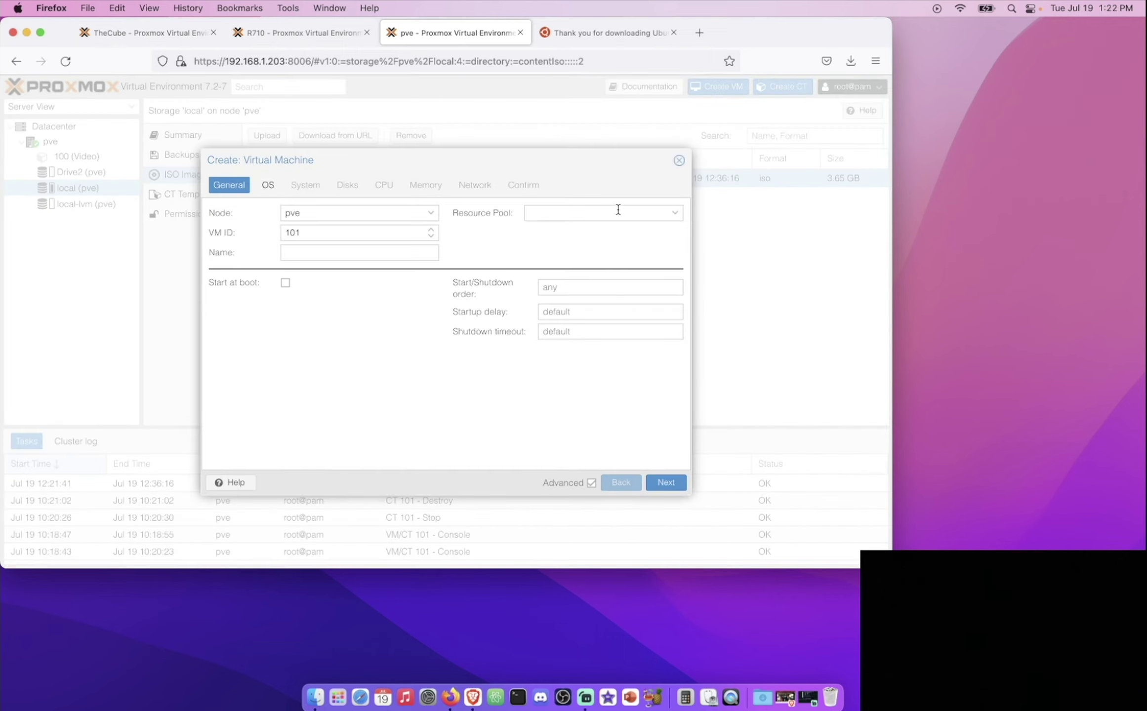
click(371, 254)
text(ubuntu)
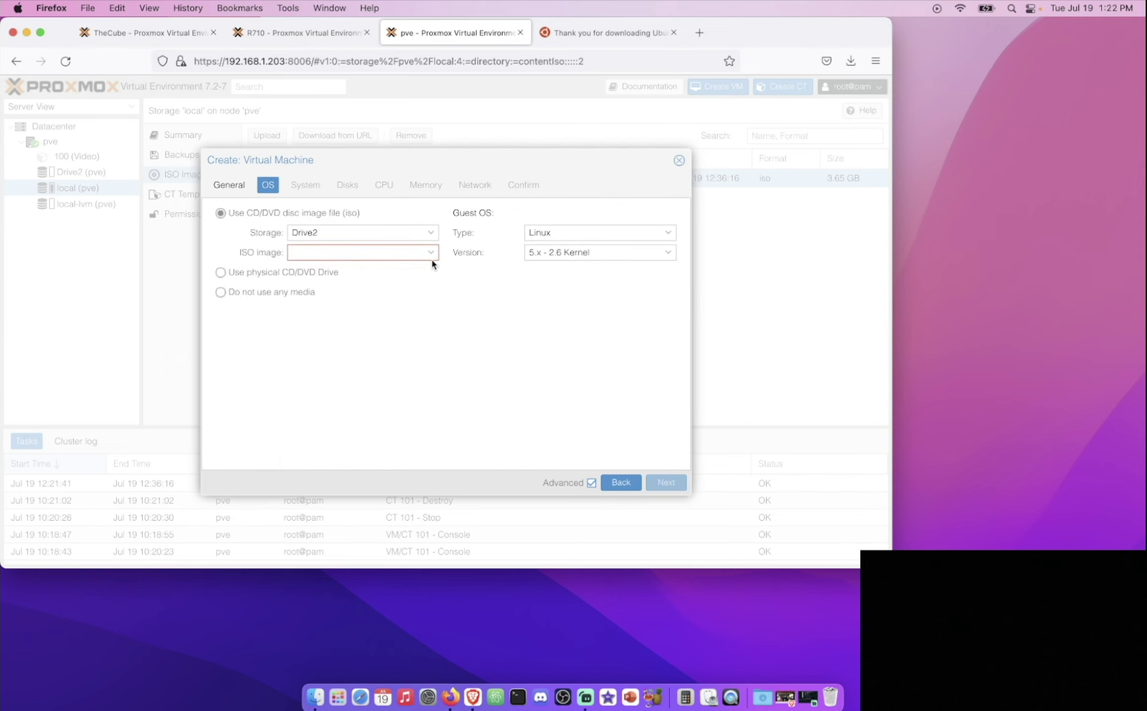
click(430, 234)
click(405, 261)
click(400, 252)
click(359, 291)
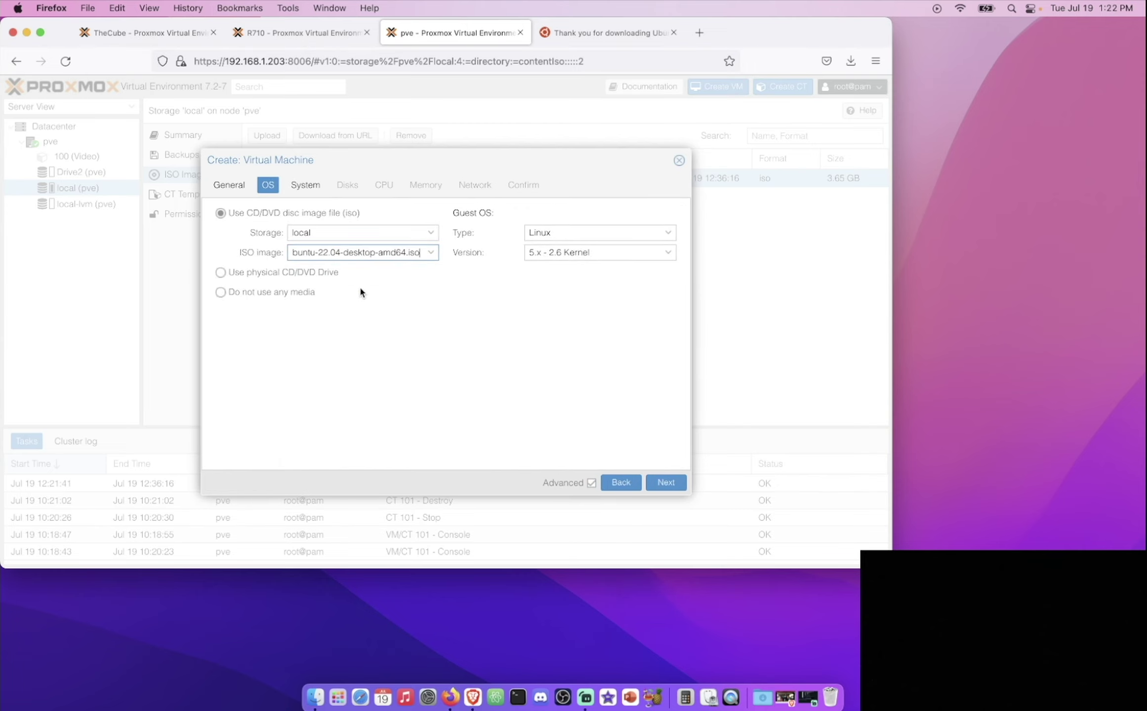
Step: Enable the QEMU guest agent and put the disk on Drive2 using the SATA bus
click(665, 482)
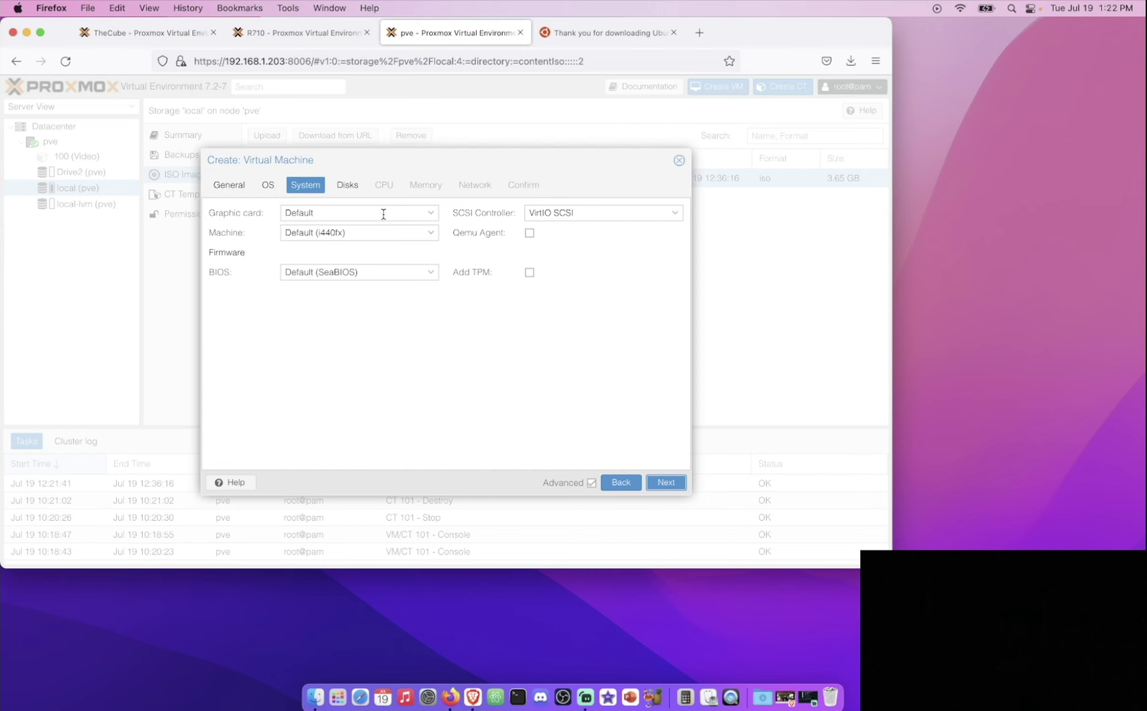
click(529, 234)
click(666, 482)
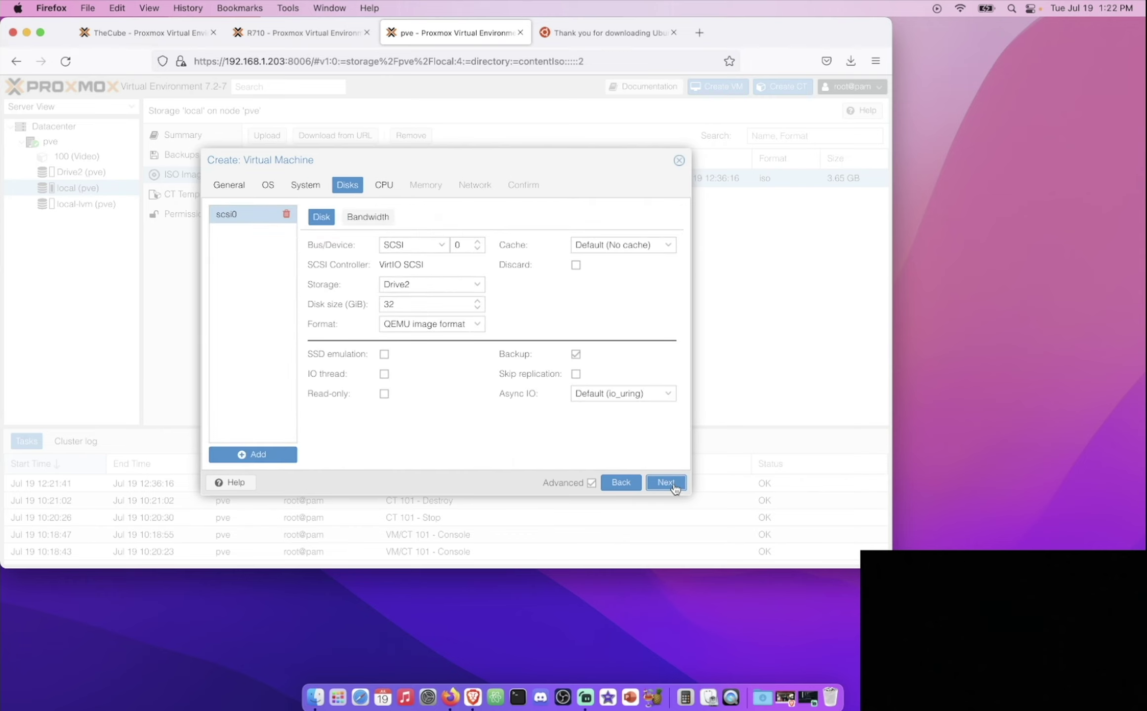
click(484, 290)
click(458, 326)
click(439, 249)
click(425, 282)
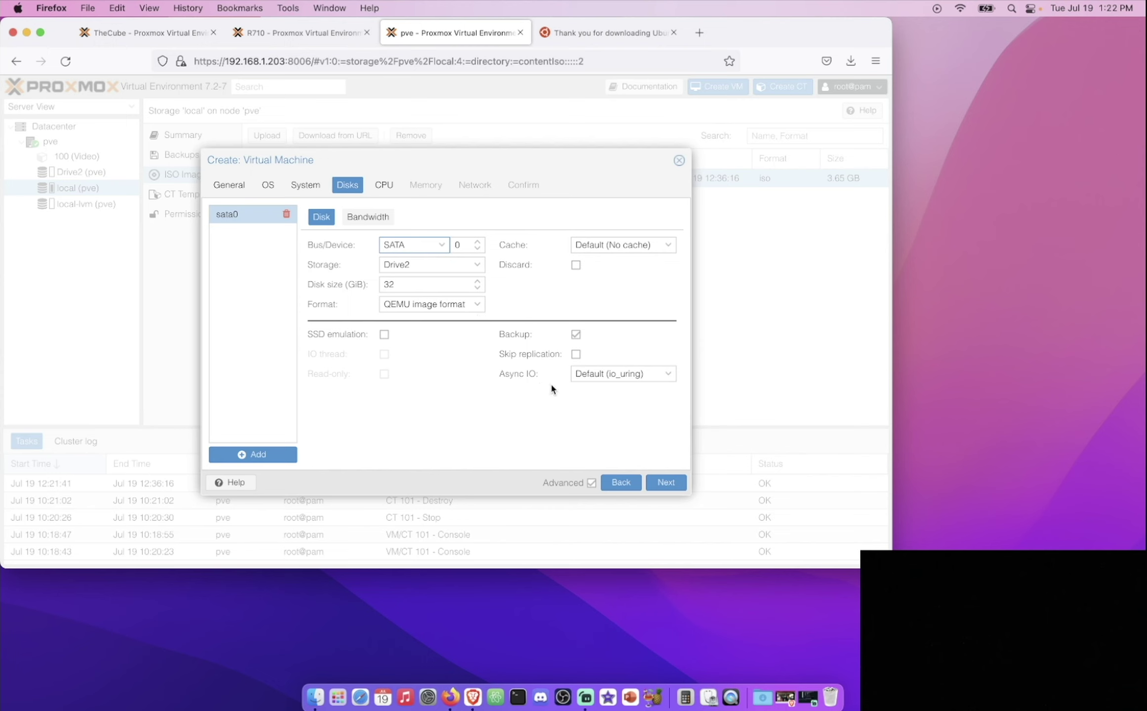
Step: Give the VM 2 CPU cores and keep 2048 MiB memory
click(668, 483)
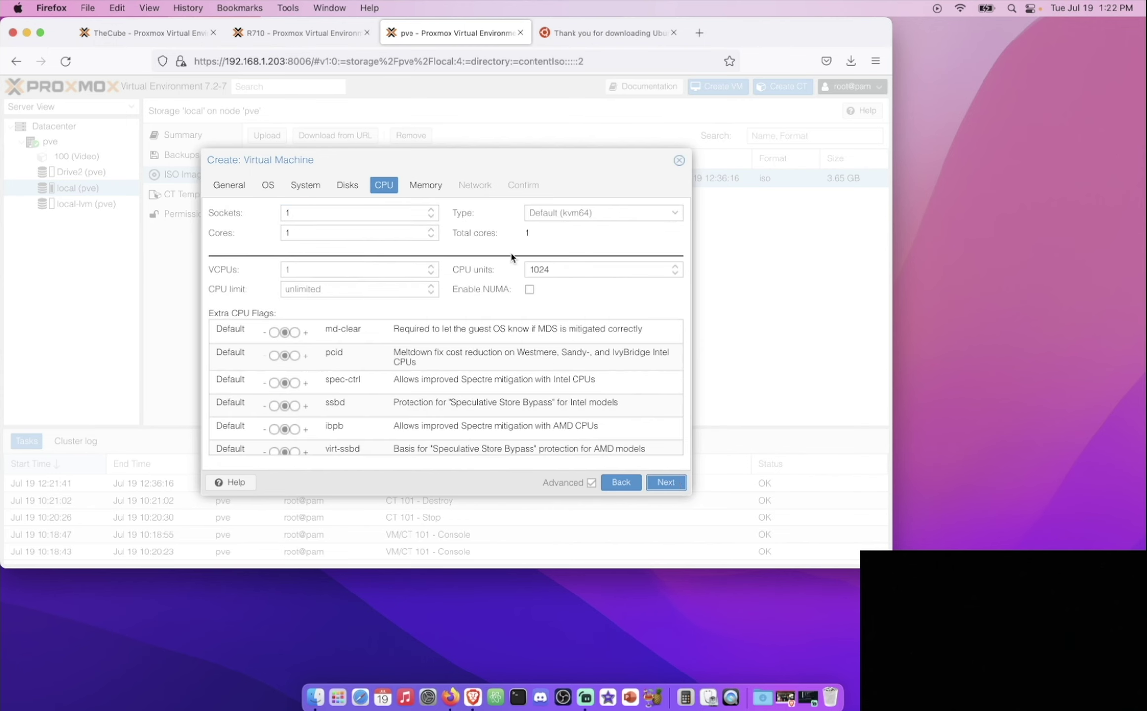
click(431, 230)
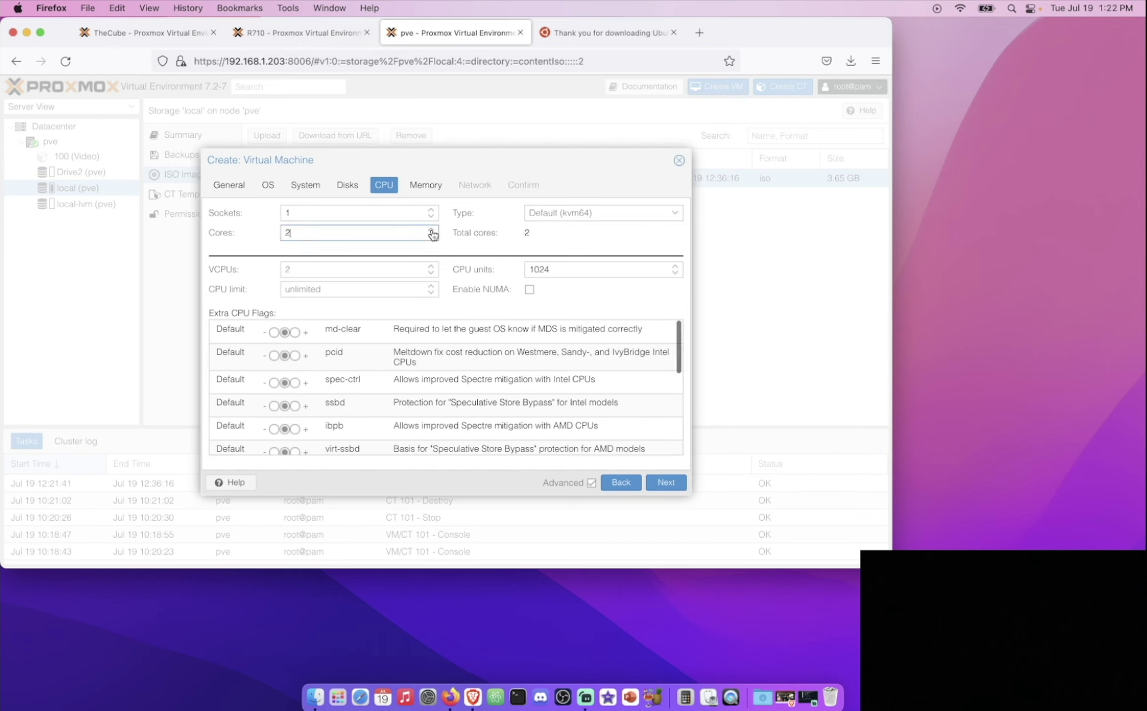
click(666, 482)
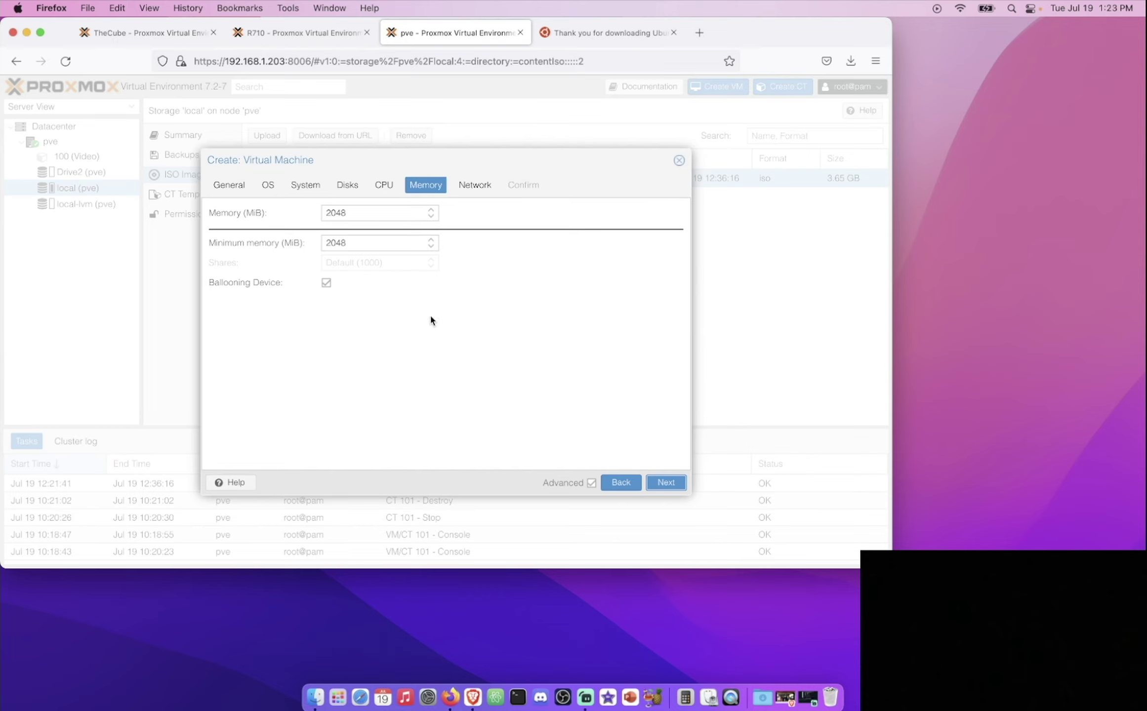
click(666, 482)
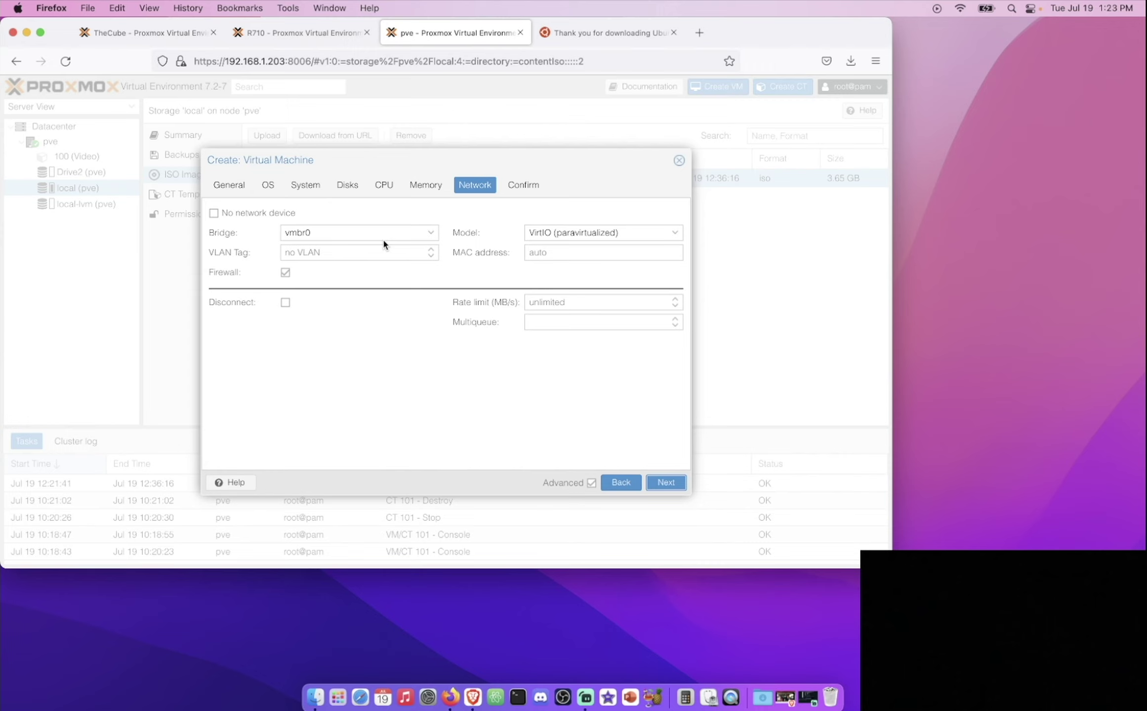
Step: Keep the network on bridge vmbr0 and create VM 101 ubuntu
click(420, 239)
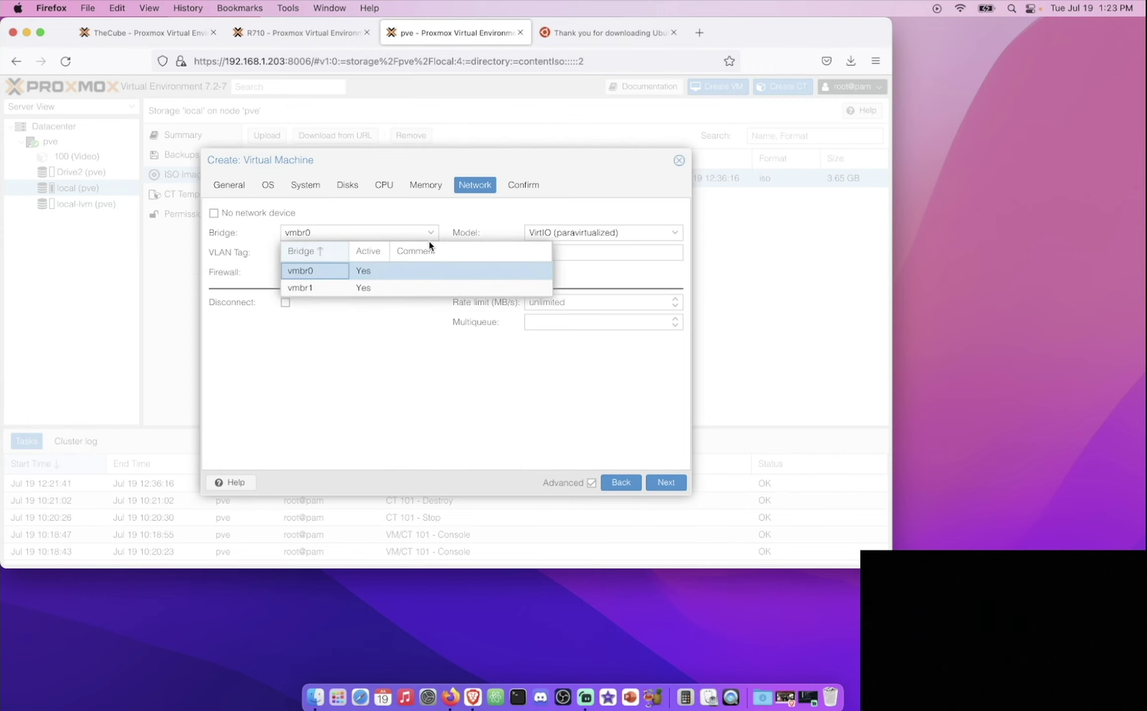
click(423, 220)
click(666, 482)
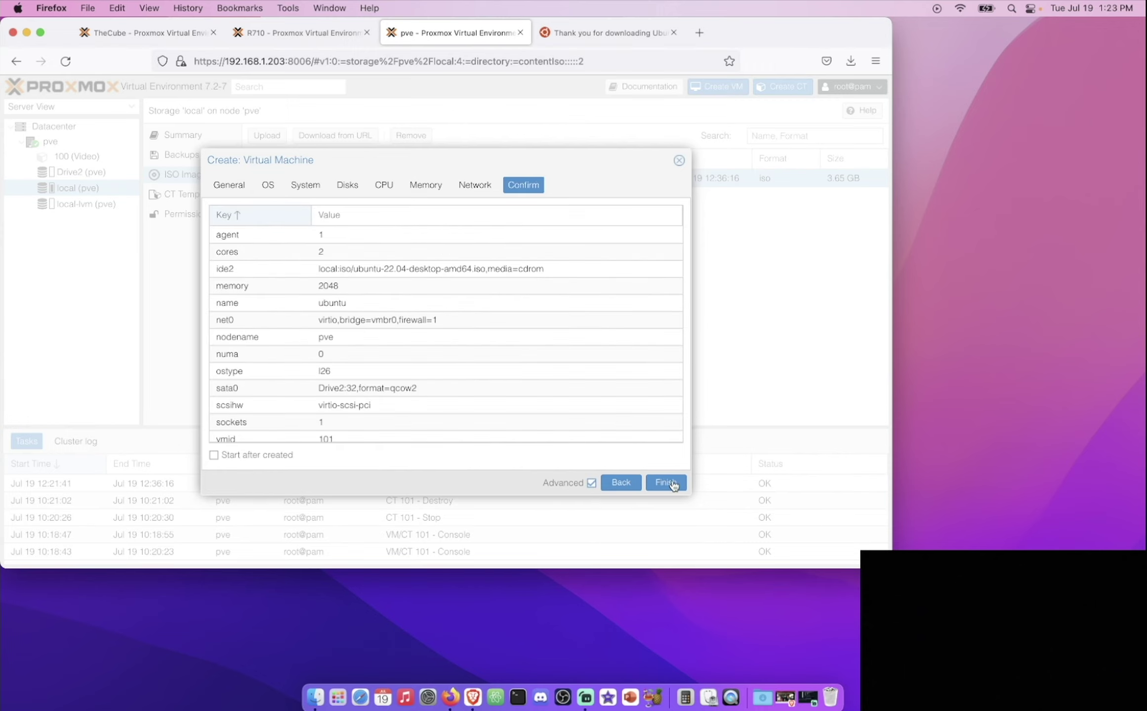
click(671, 482)
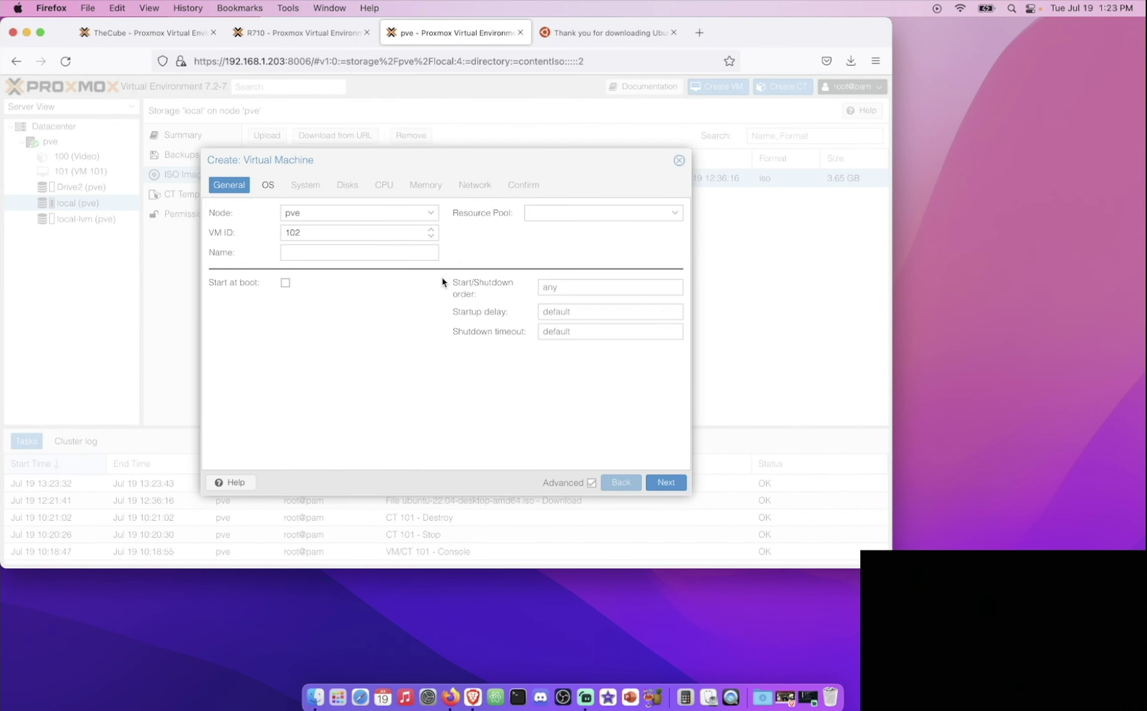
Step: Begin filling a second new-VM form, typing 'h' as its name
click(404, 254)
text(h)
click(678, 481)
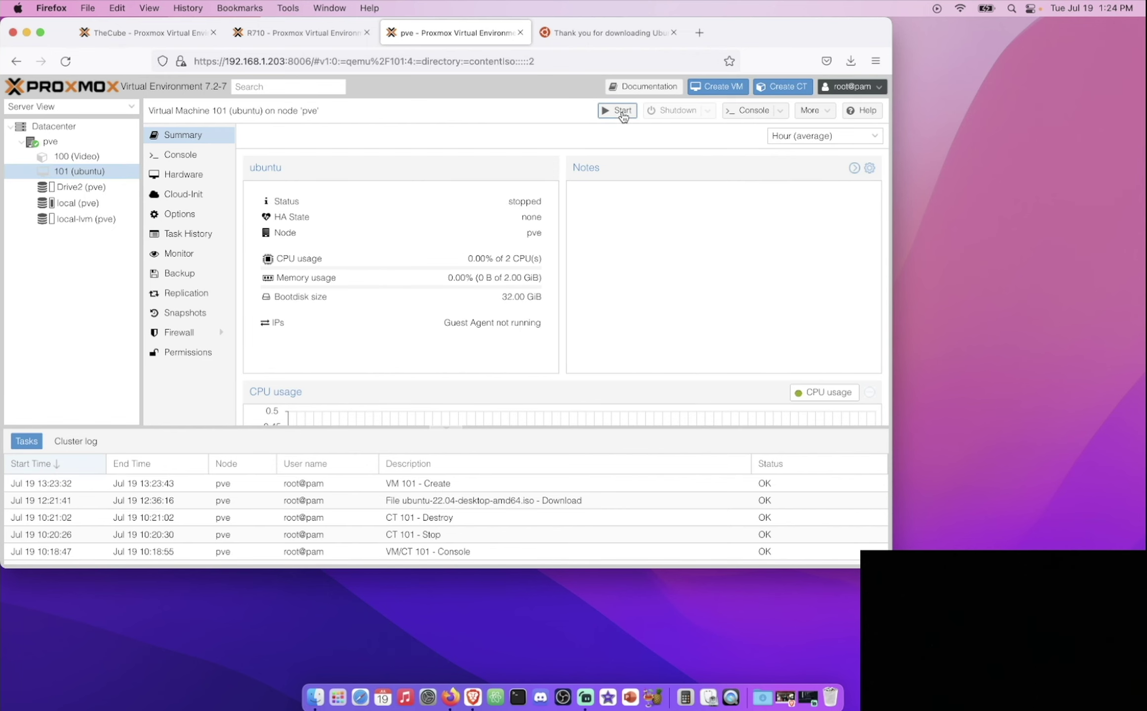
Step: Attempt to start the VM from its console and inspect the failed start's KVM error
click(751, 113)
click(422, 225)
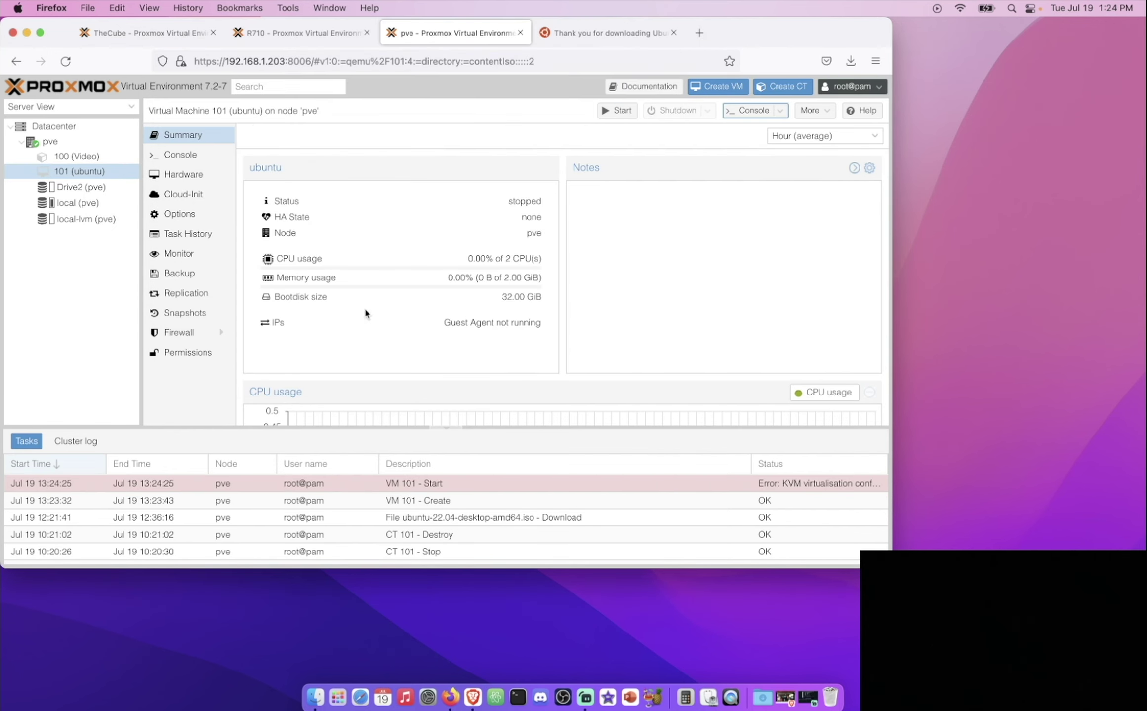
double_click(455, 483)
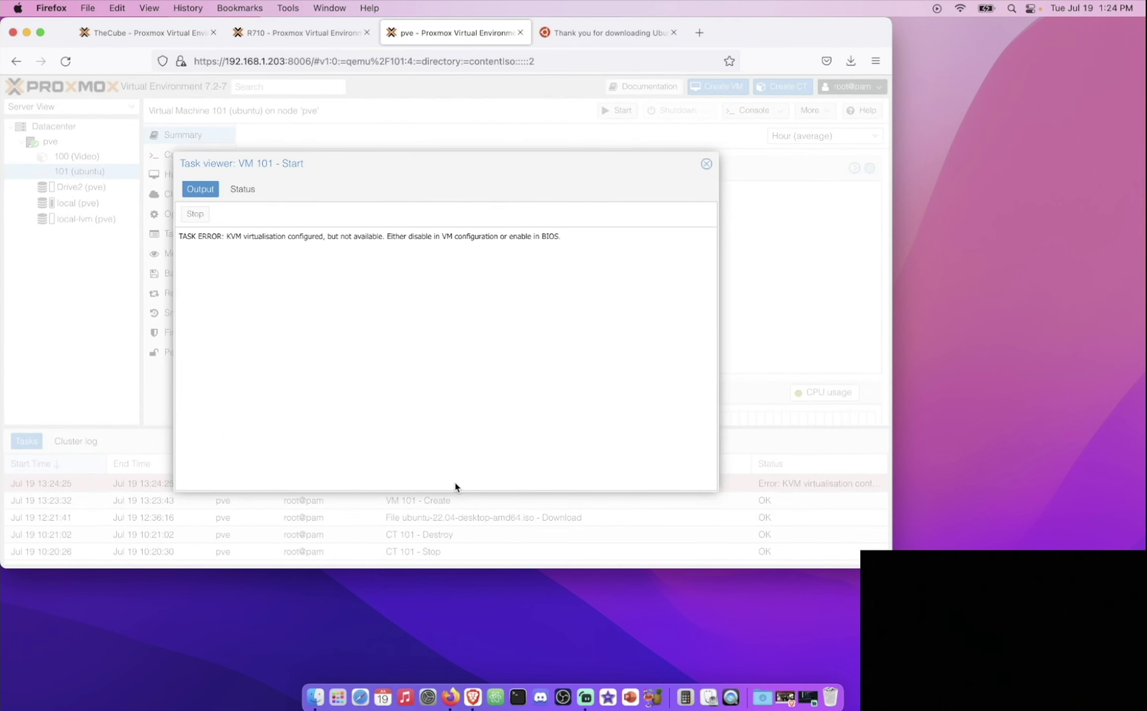
key(Escape)
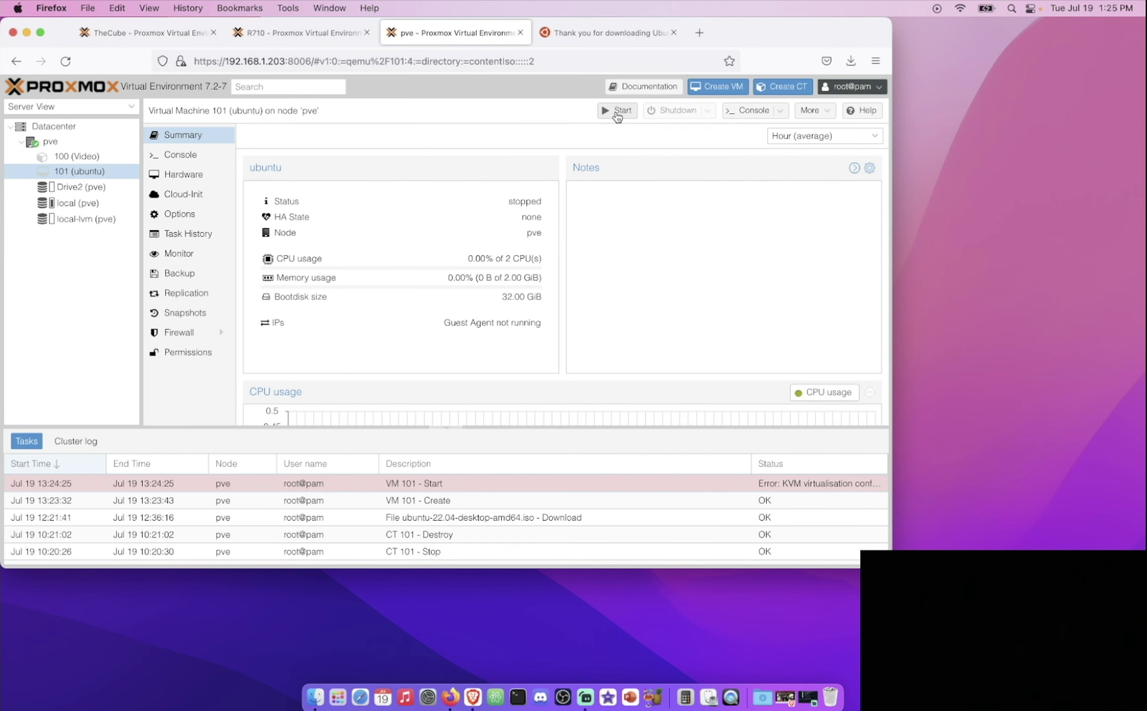
Step: Start VM 101 and open its console, centred, at the GRUB boot menu
click(617, 113)
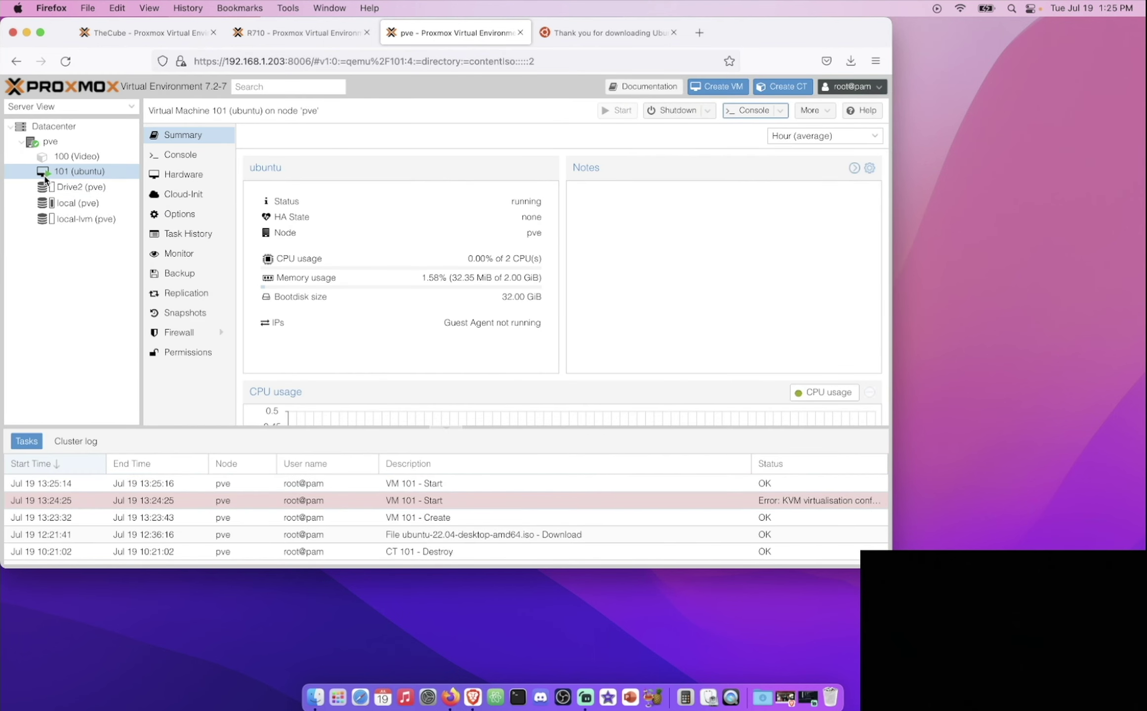
click(751, 111)
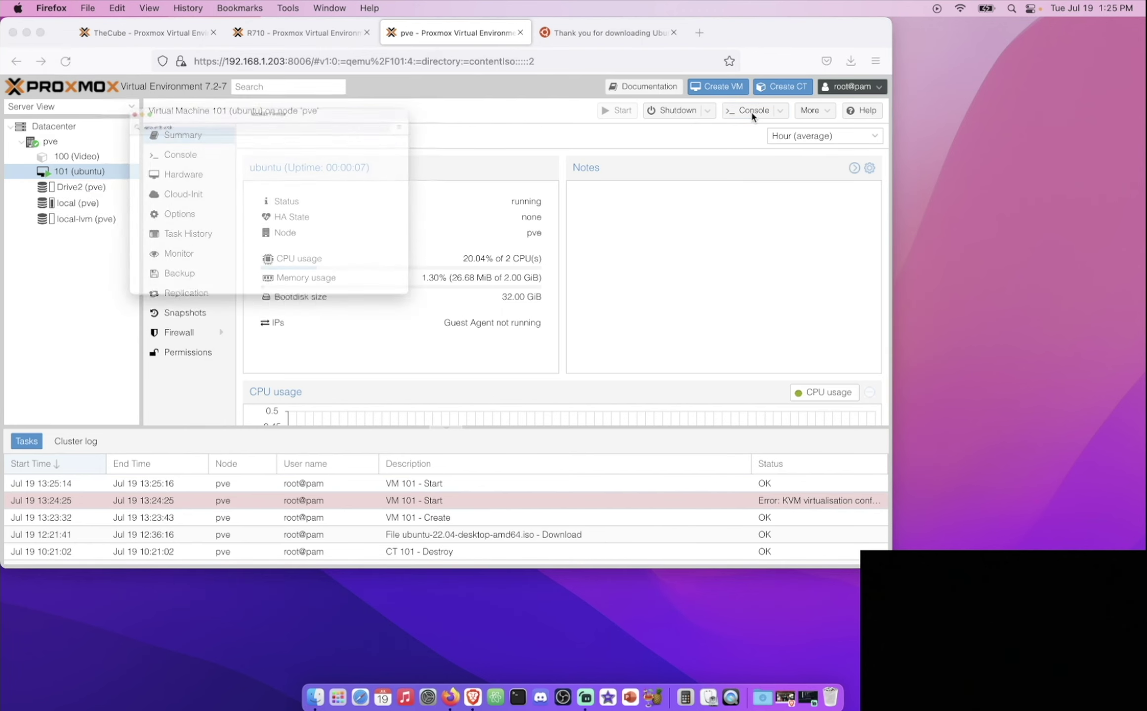
drag(391, 39, 606, 57)
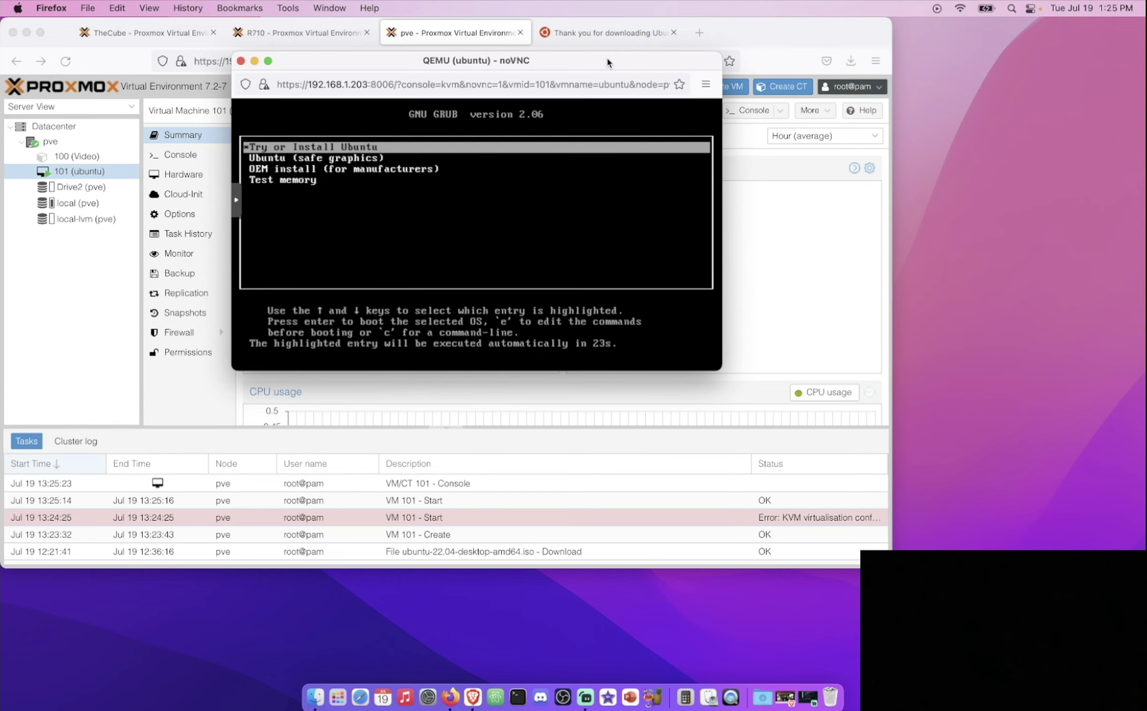
Step: Boot the 'Try or Install Ubuntu' GRUB entry and let the Ubuntu desktop load
key(Return)
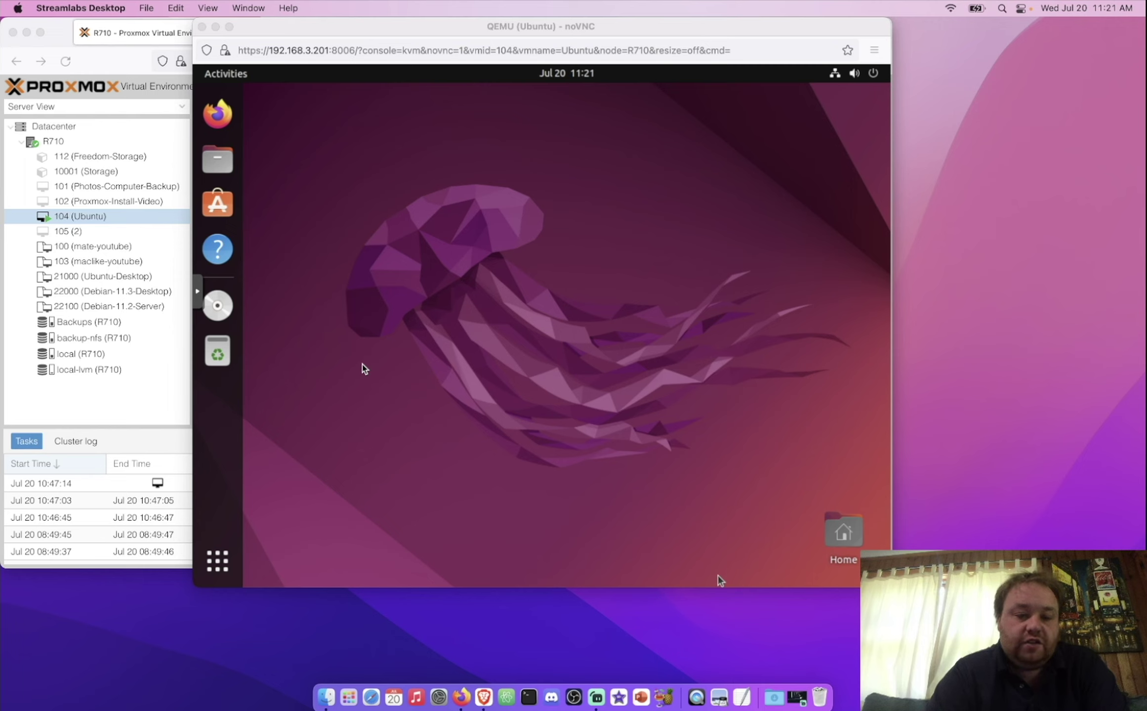
click(379, 385)
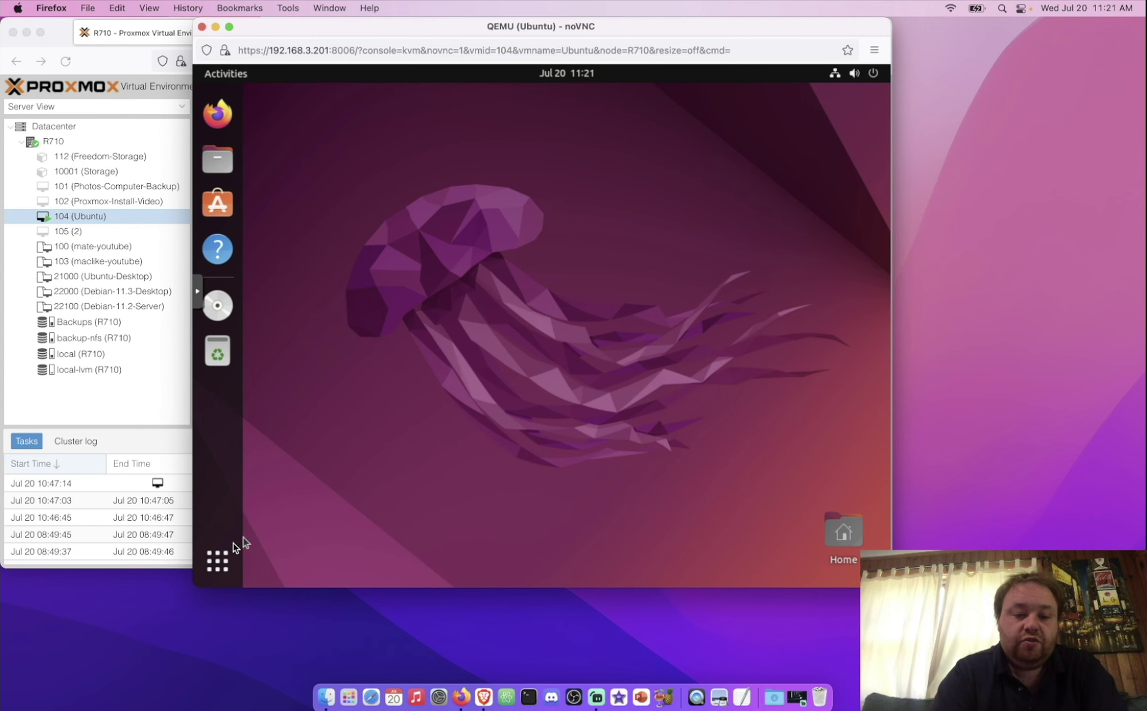
Step: In a terminal, run 'sudo apt update' and 'sudo apt install qemu-guest-agent -y'
key(ctrl+alt+t)
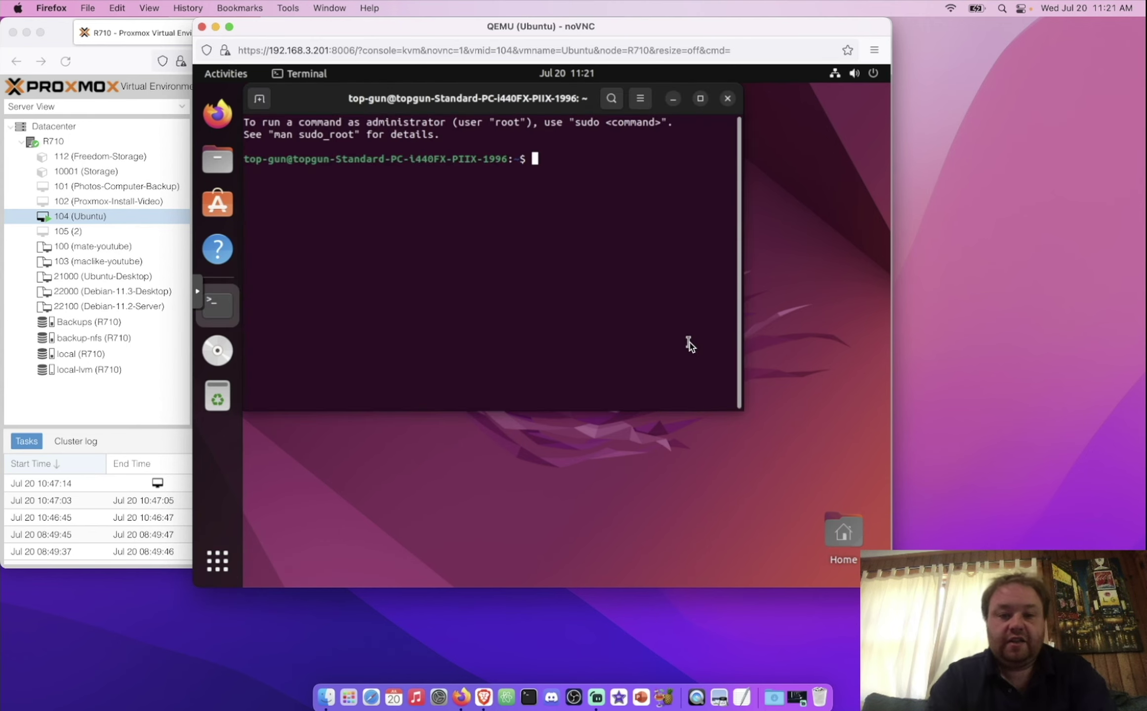
text(sudo apt)
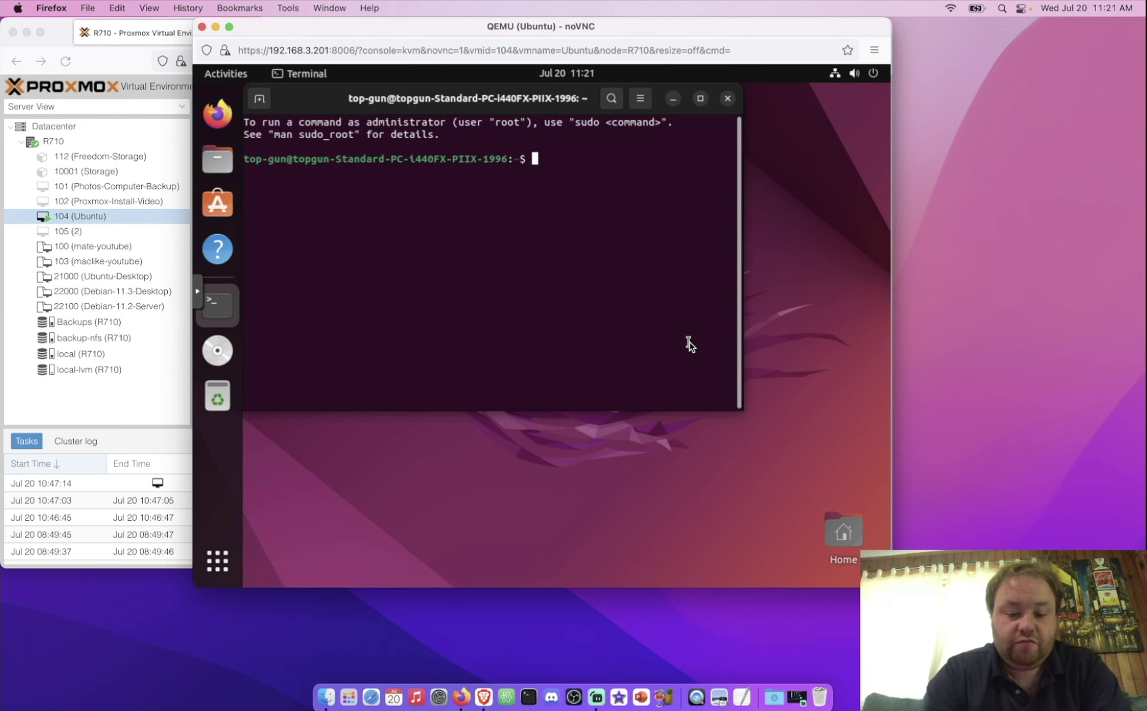
text( update)
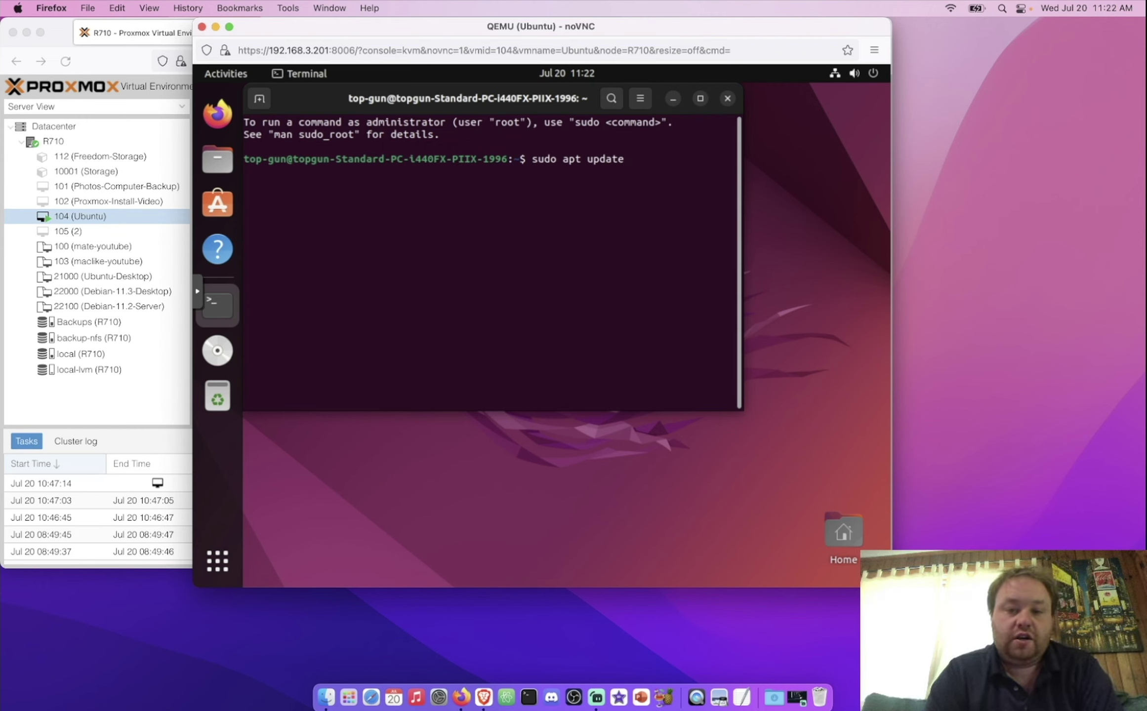
key(Return)
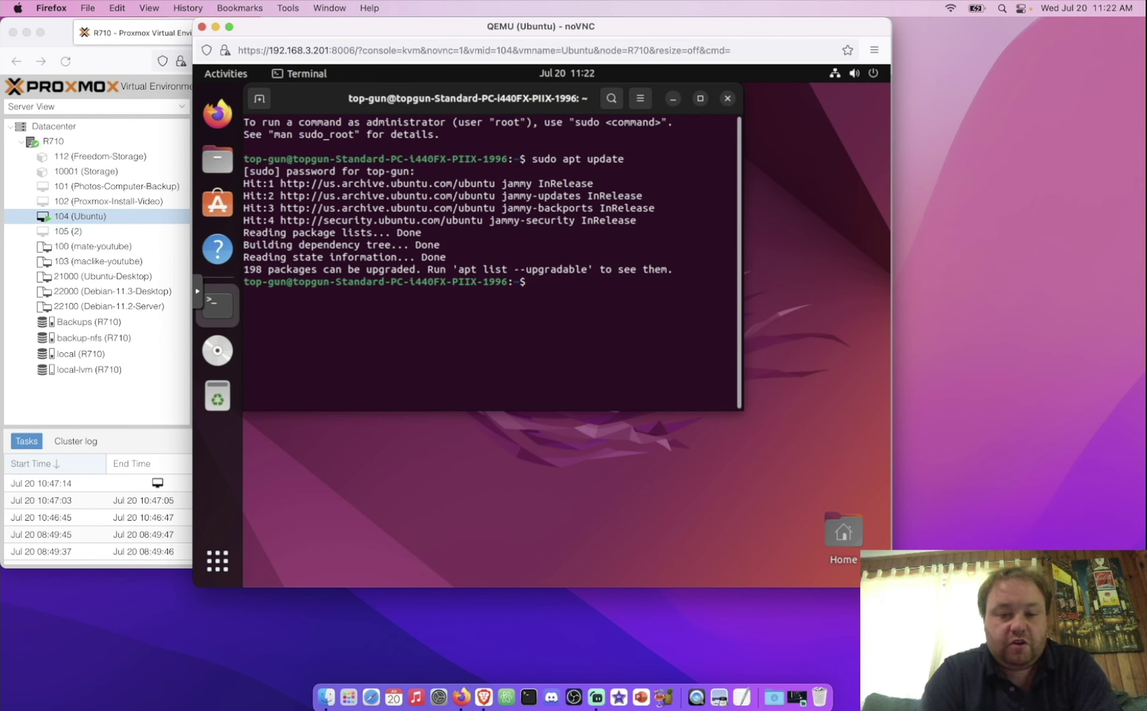
text(sud)
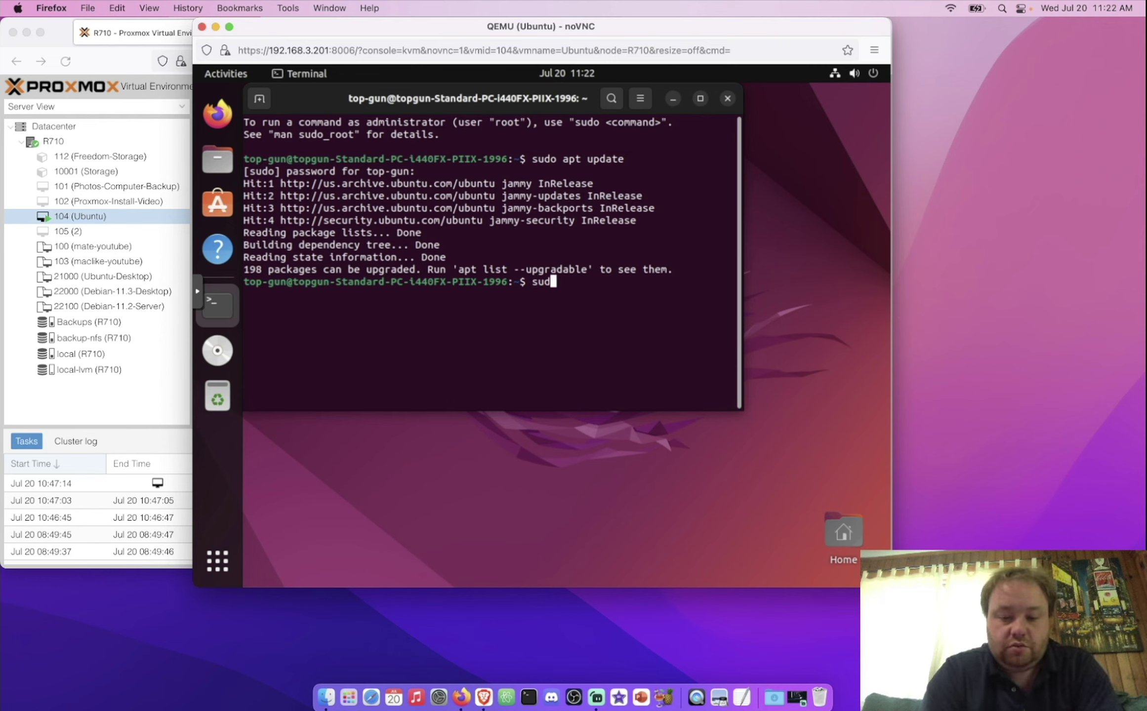
text(o apt install qemu-guest-agent)
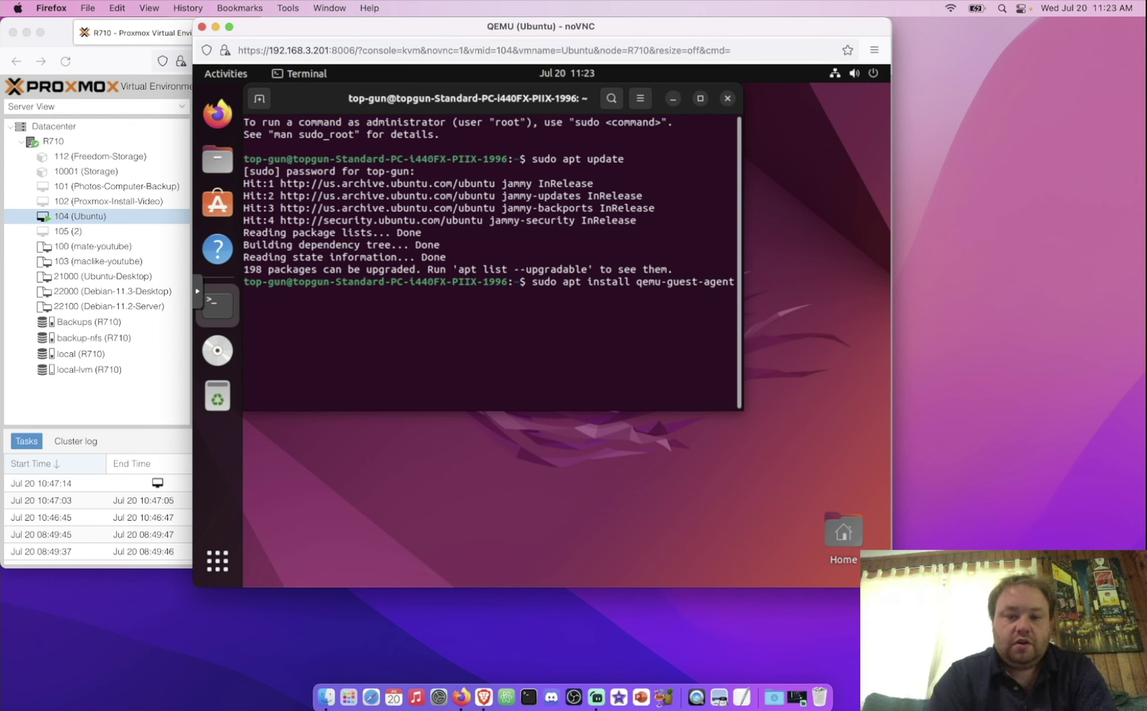
key(Return)
text(-y)
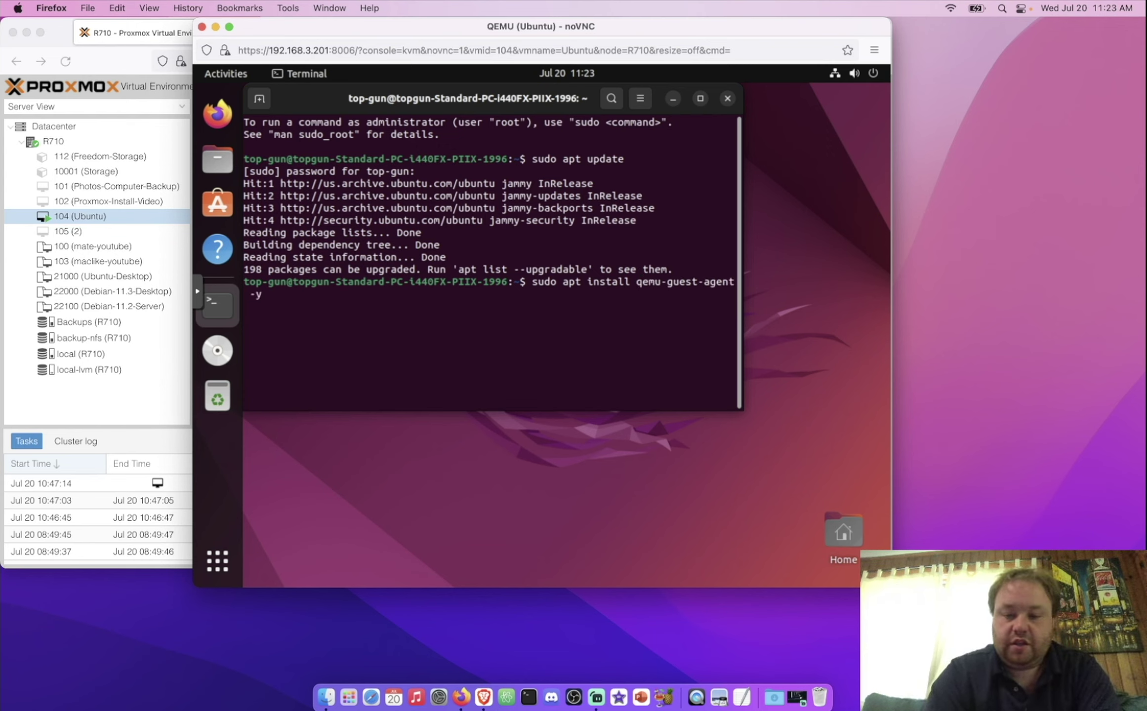
key(Return)
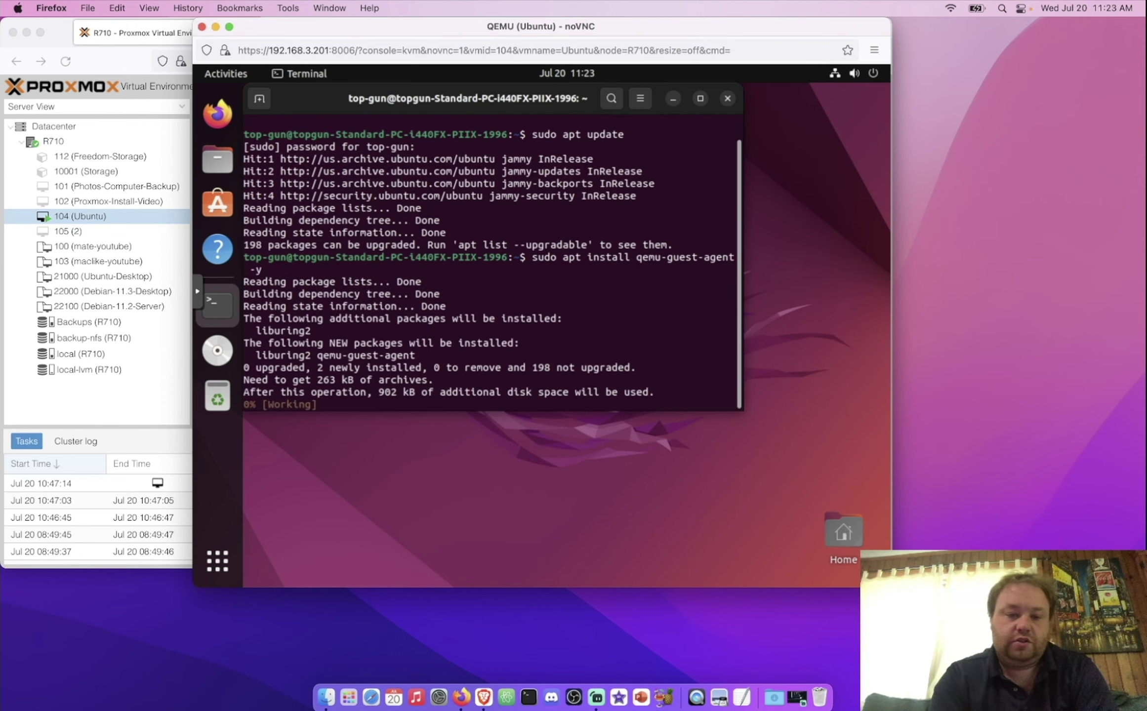
Step: Power off the Ubuntu VM from the system menu
click(873, 79)
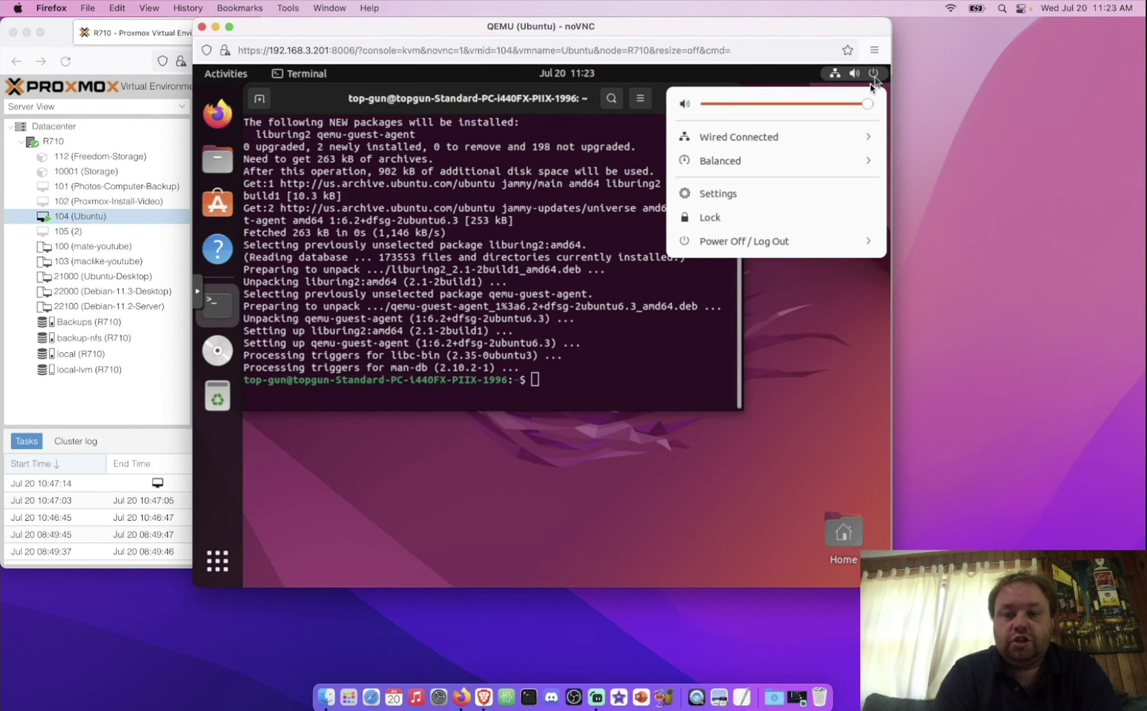
click(801, 241)
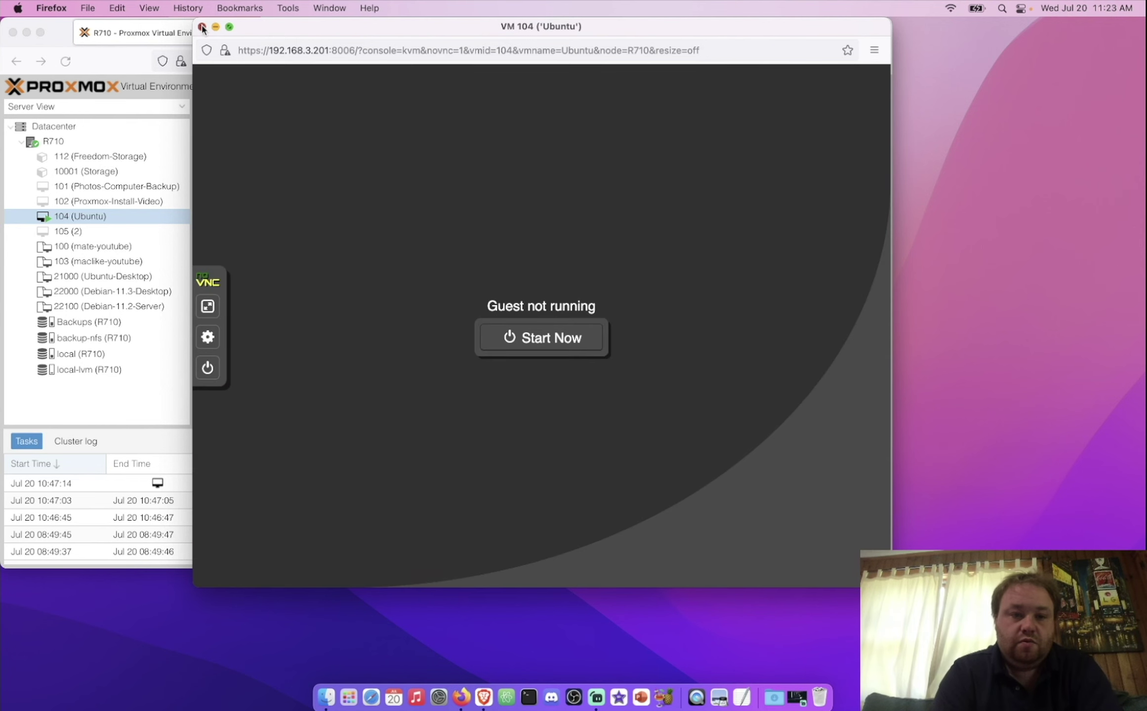
key(super+w)
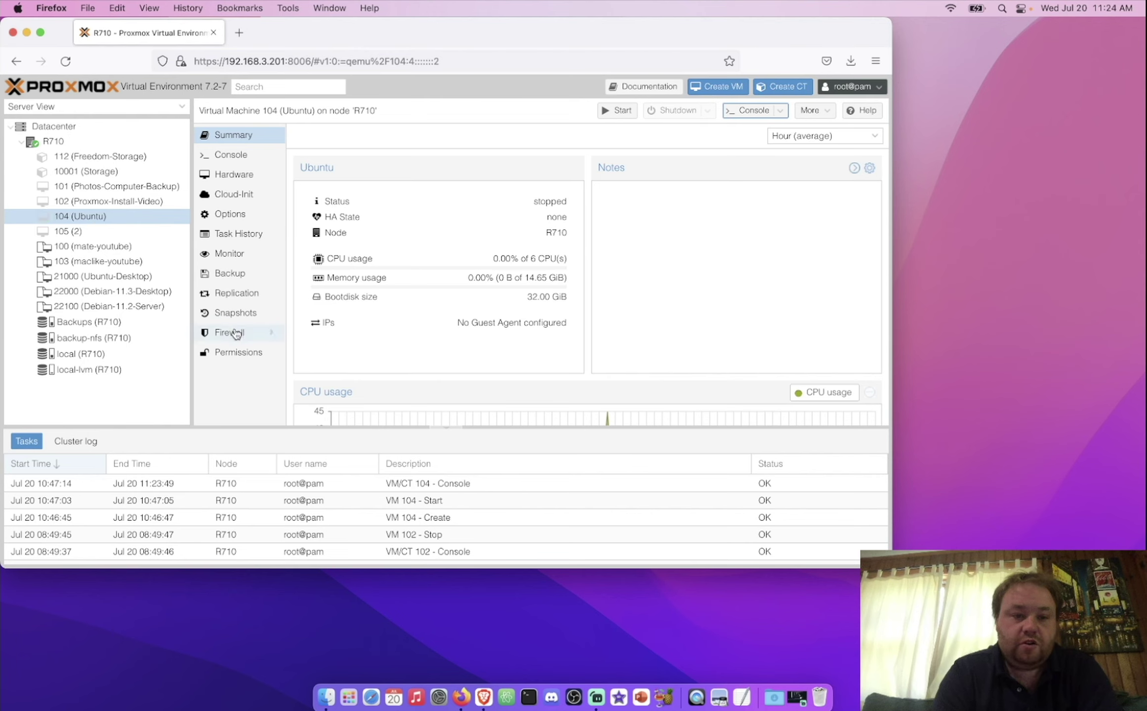
Step: Tick 'Use QEMU Guest Agent' in VM 104's Options and confirm with OK
click(230, 214)
scroll(388, 379, down, 1)
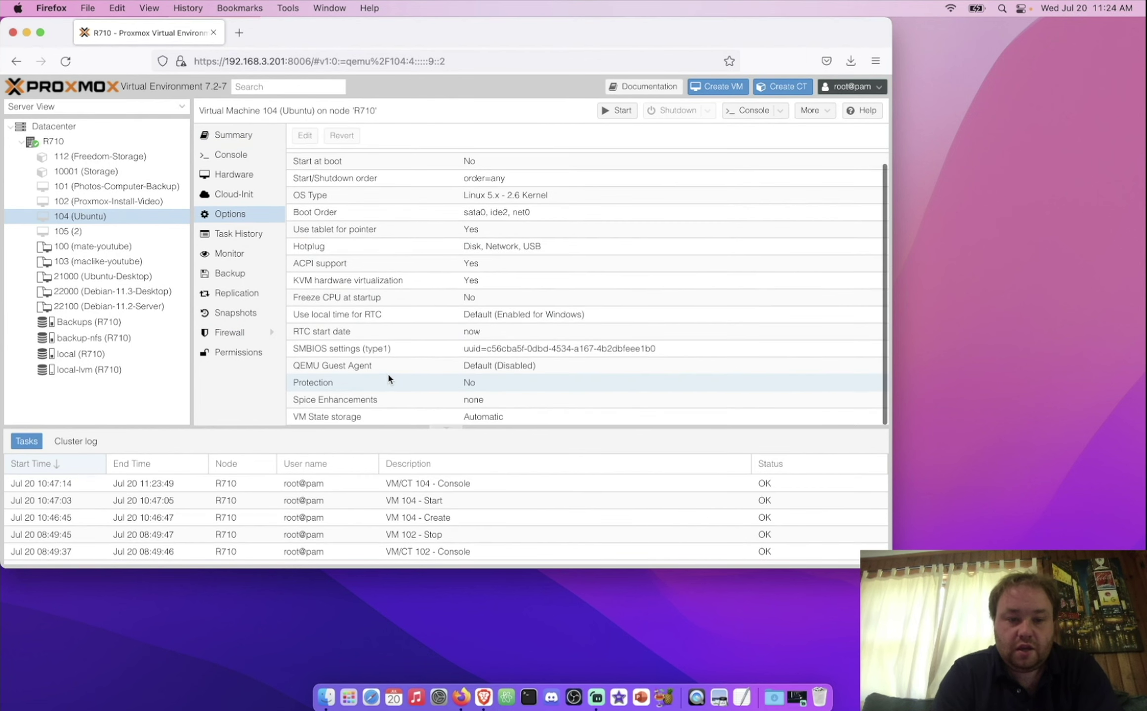
click(389, 367)
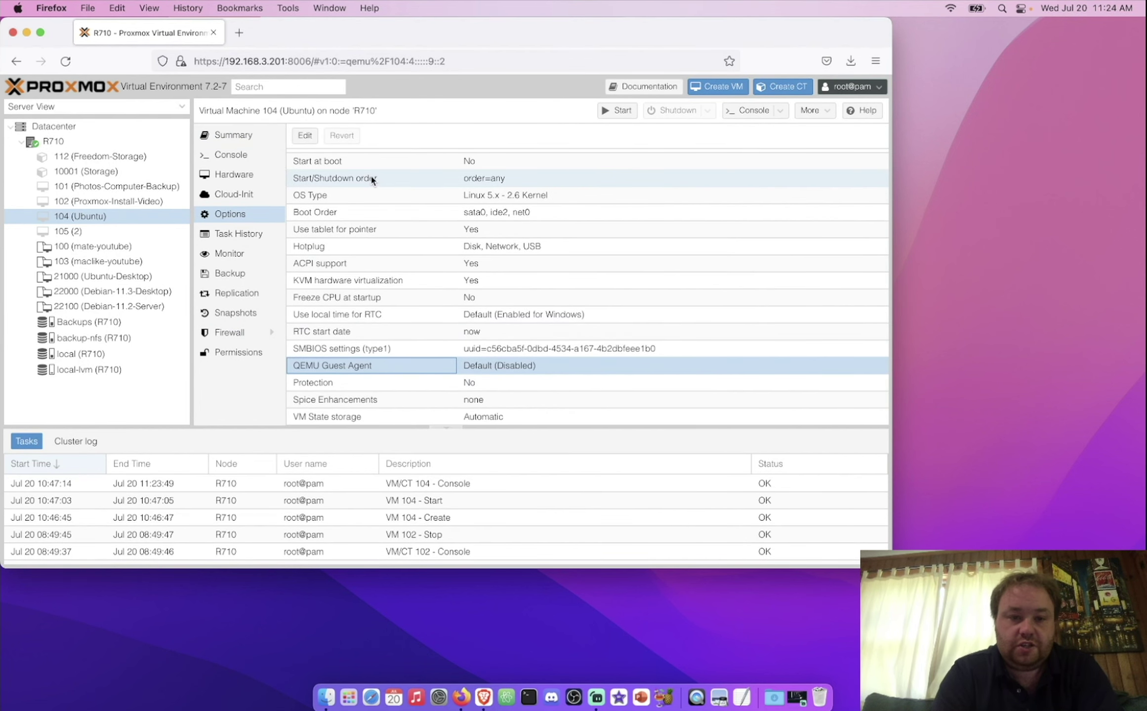
double_click(394, 365)
click(340, 285)
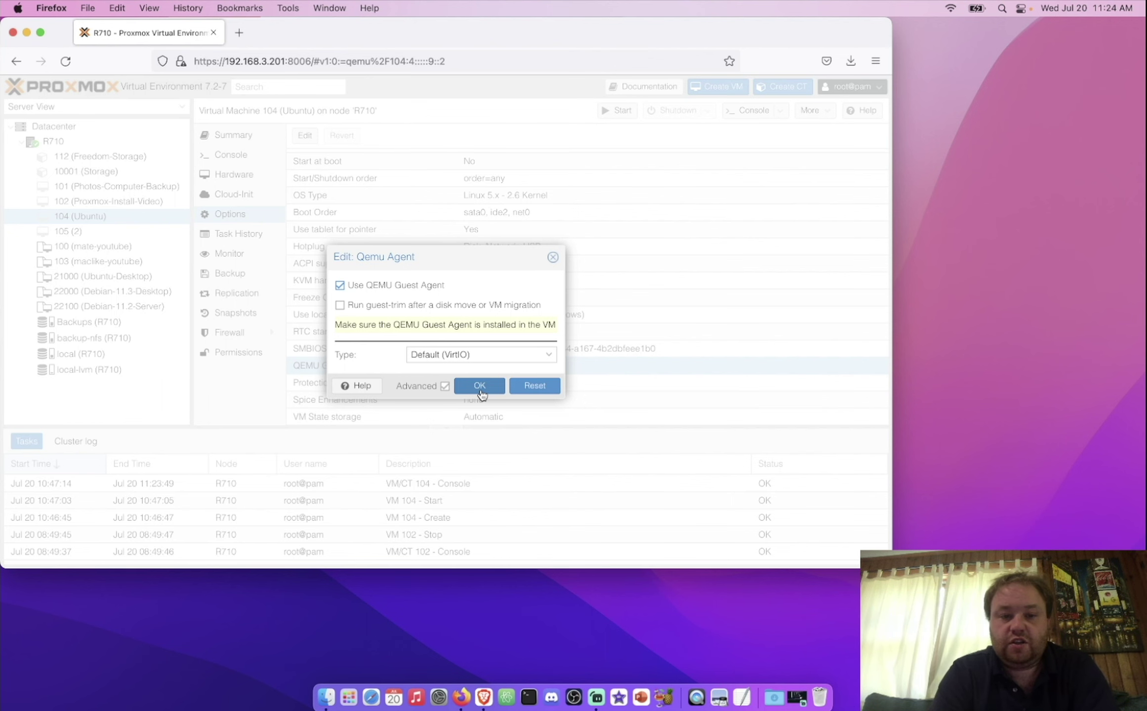
click(480, 386)
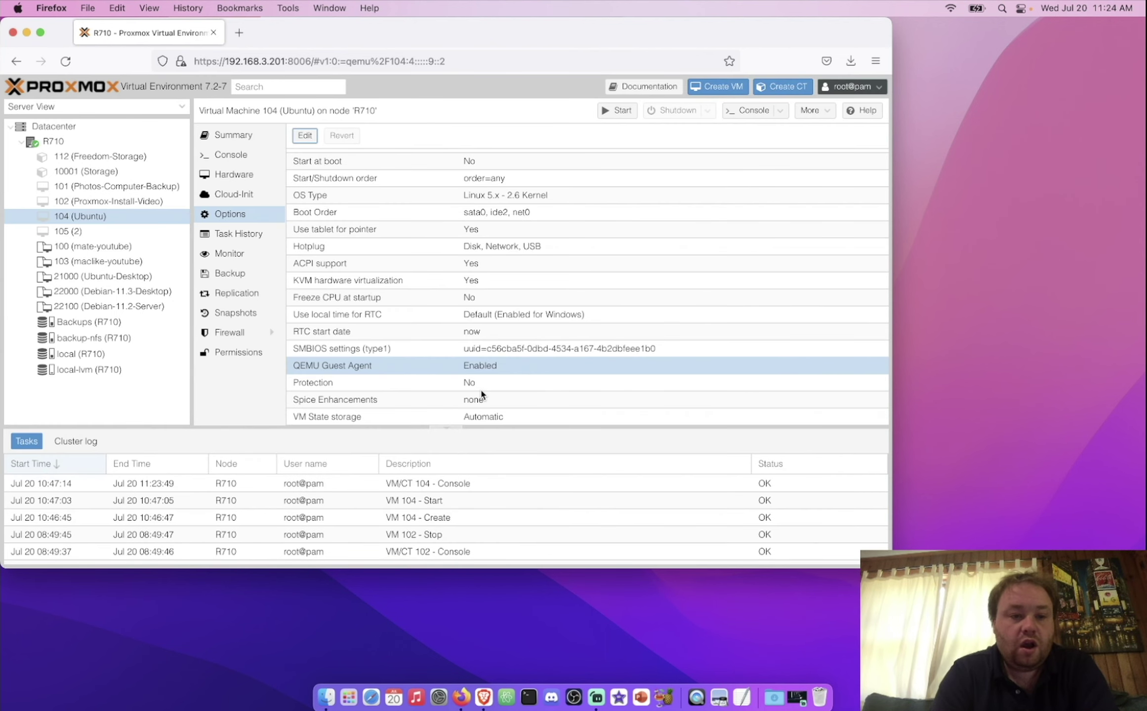
click(251, 140)
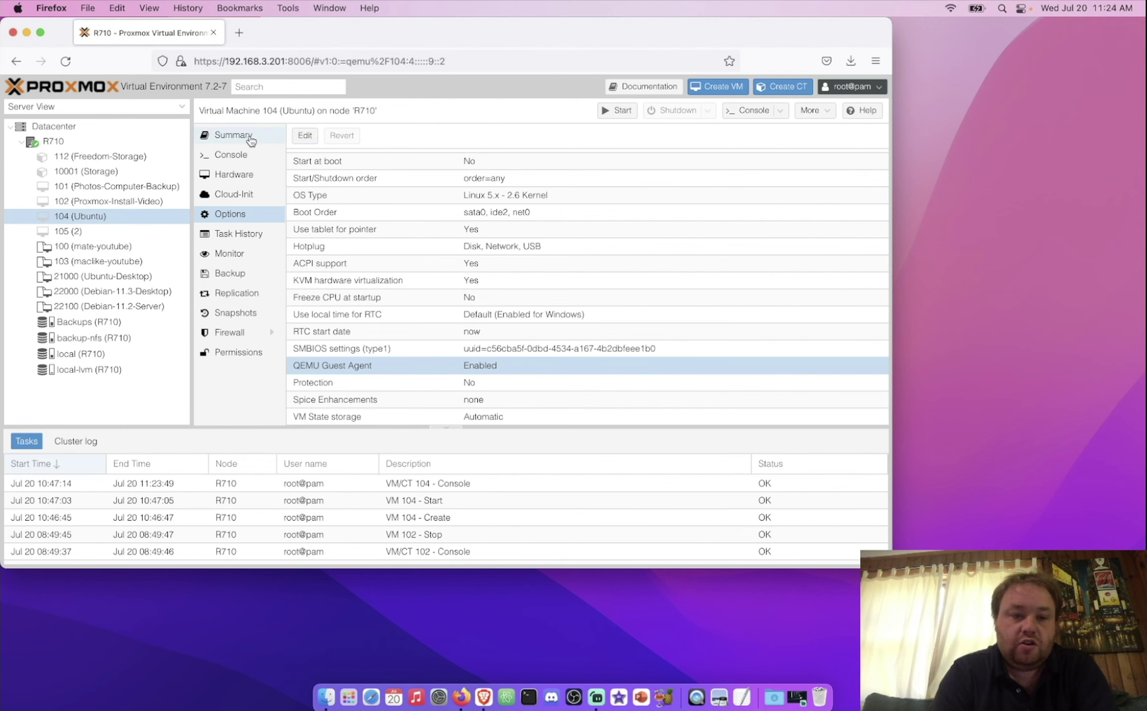
Step: Start VM 104, move its console aside, and view the Summary's guest-agent IP 192.168.1.113
click(628, 113)
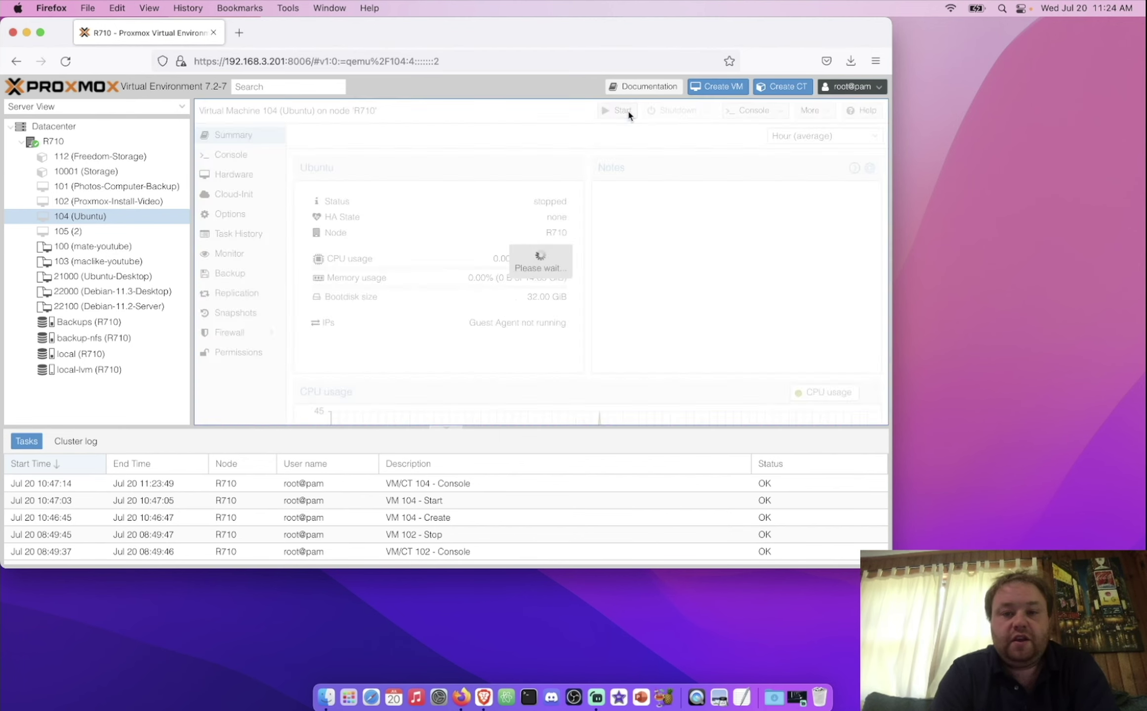
click(760, 113)
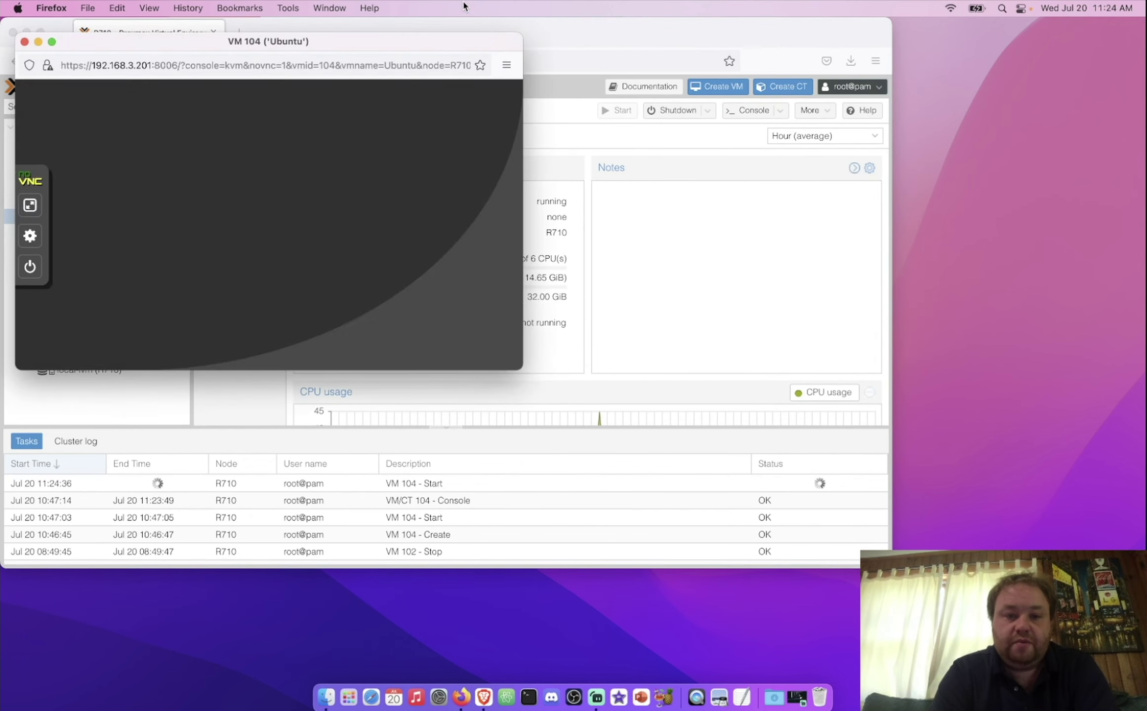
drag(306, 44, 891, 29)
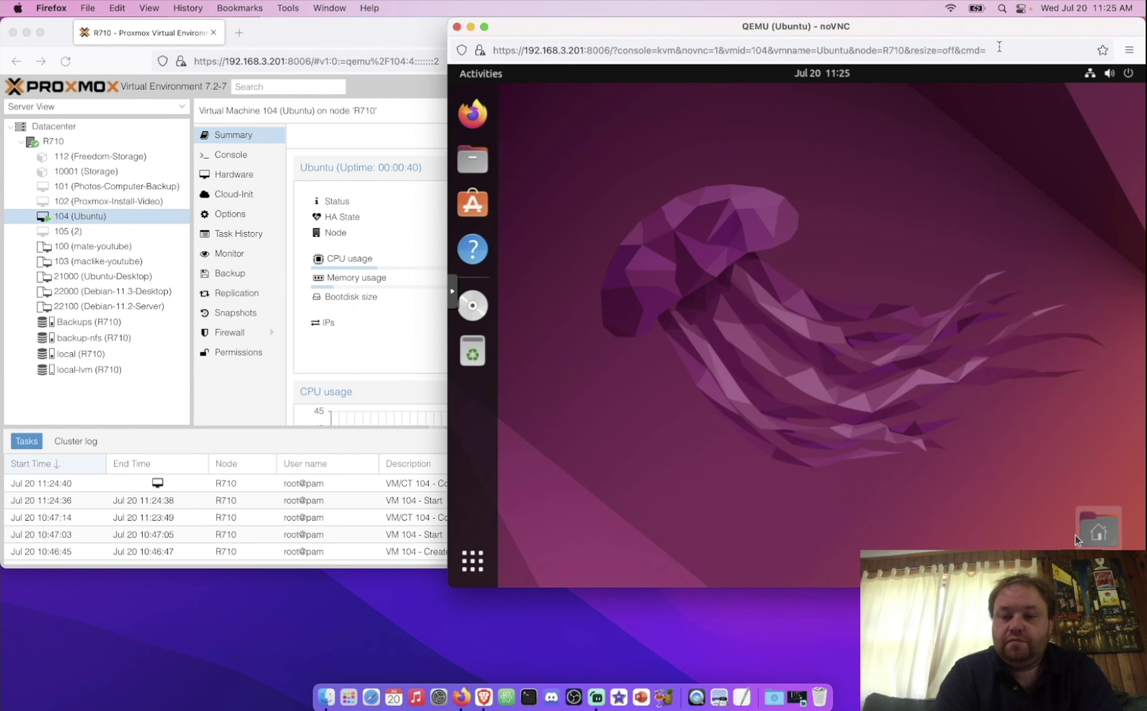
click(364, 396)
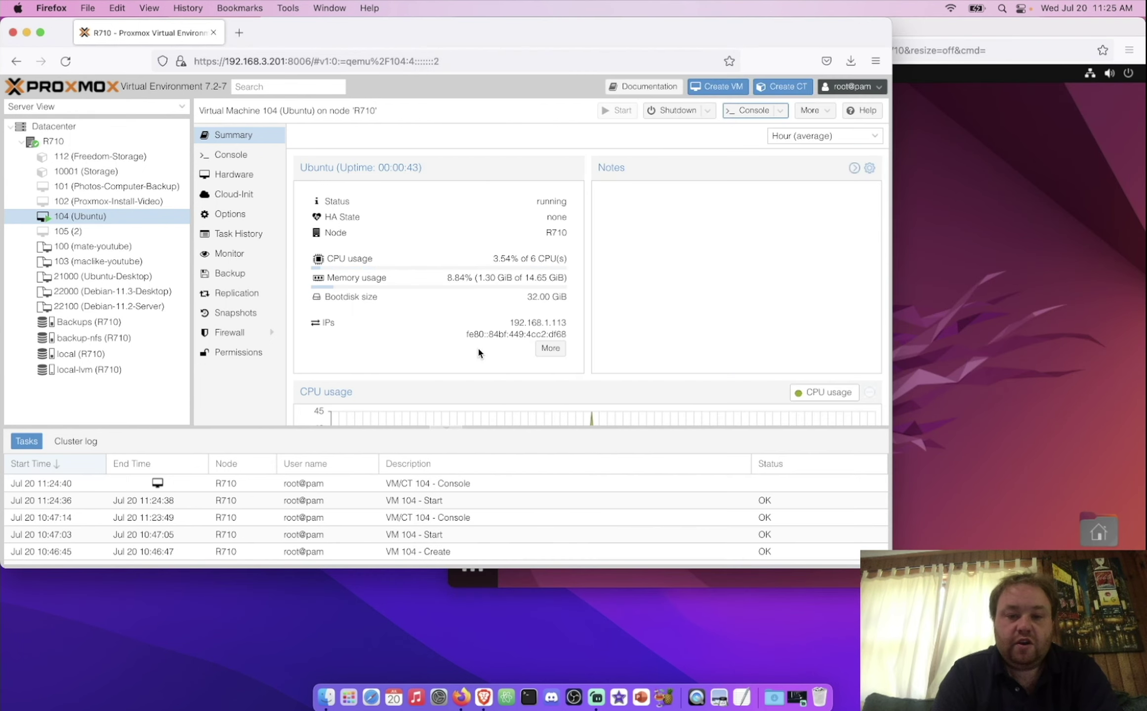